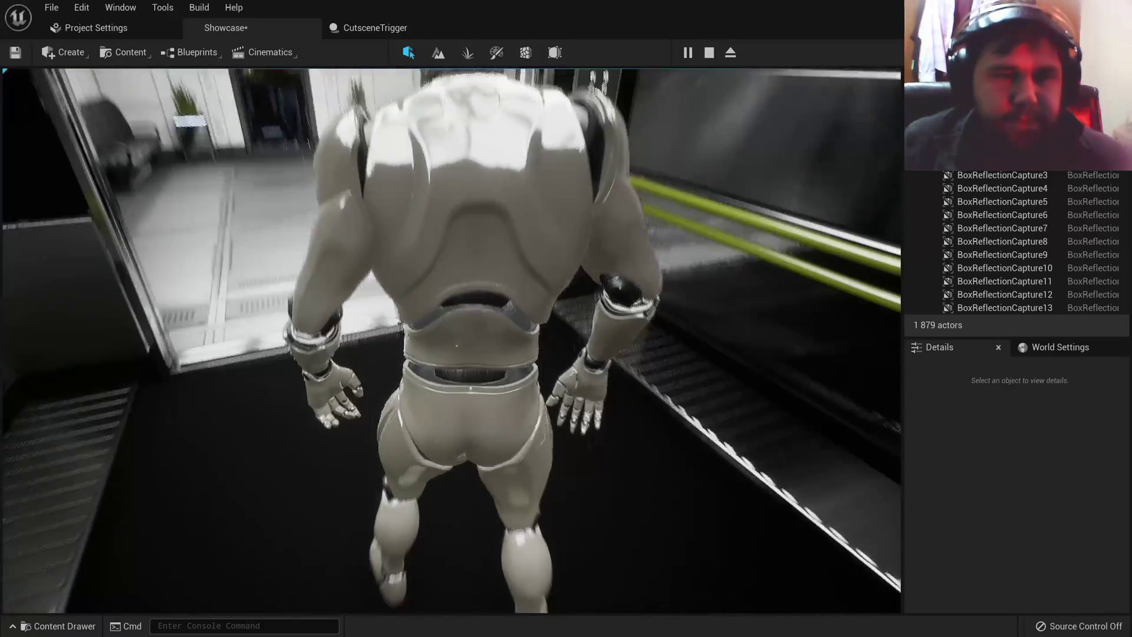
Step: Check the Modular Sci Fi Office marketplace page in the browser and return to the Unreal level
key(w)
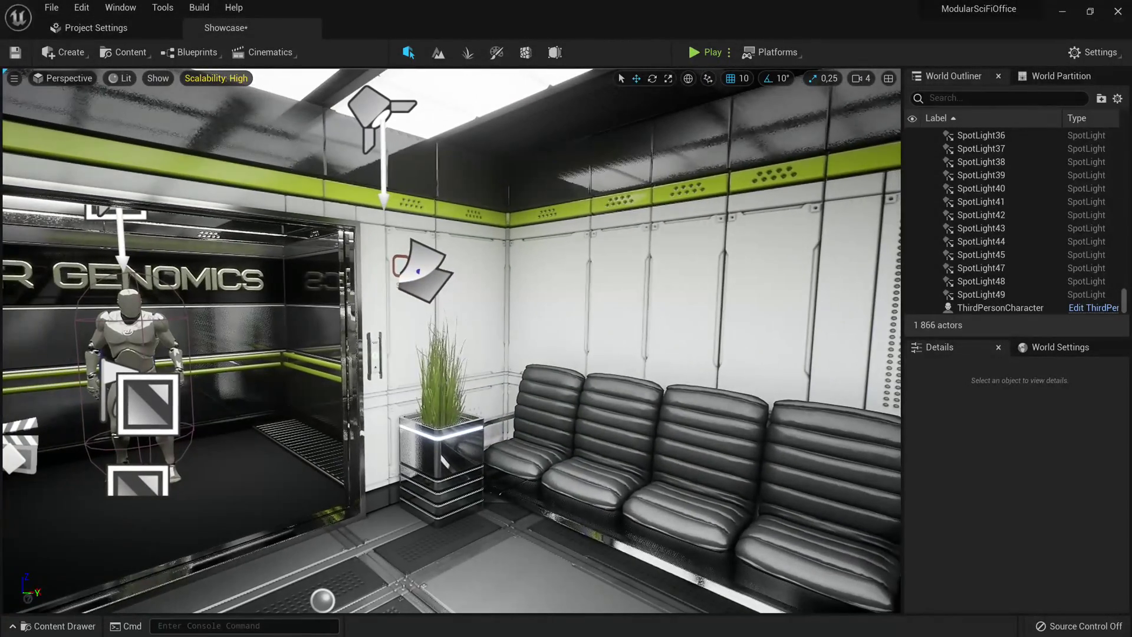
key(alt+Tab)
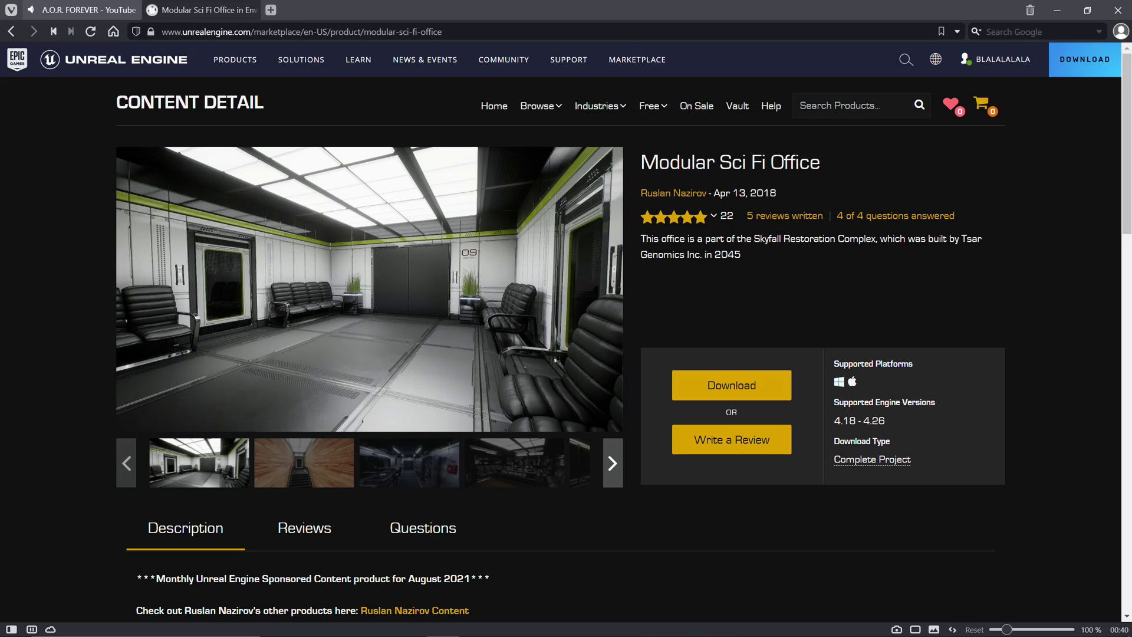
key(alt+Tab)
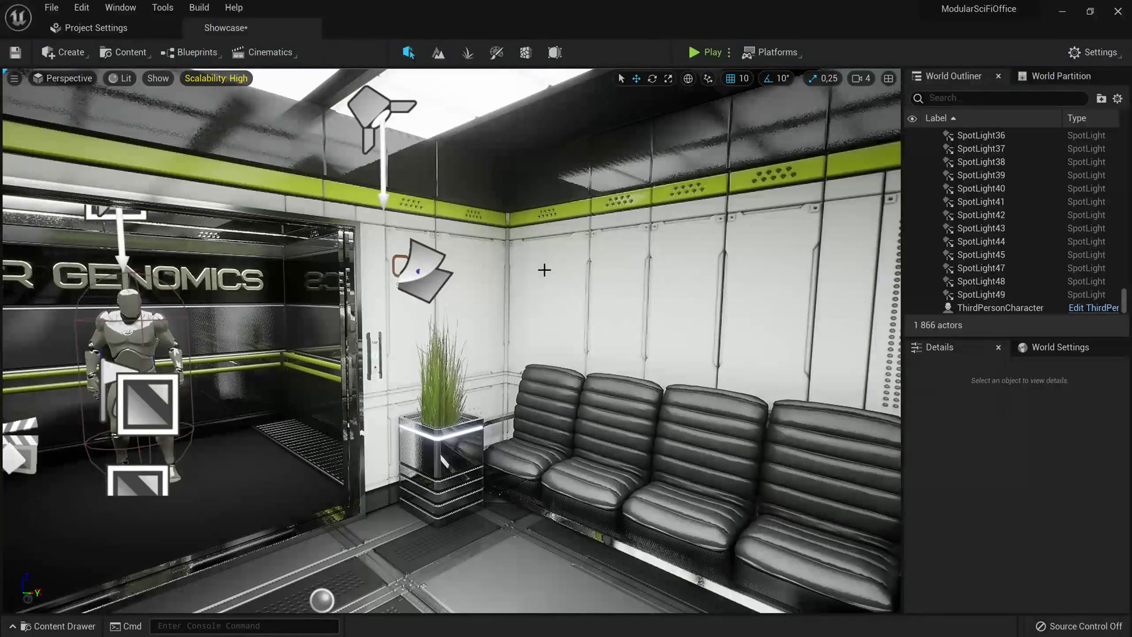
Step: Inspect the elevator with the character and the seating area around it in the level
right_drag(250, 350, 207, 350)
key(w)
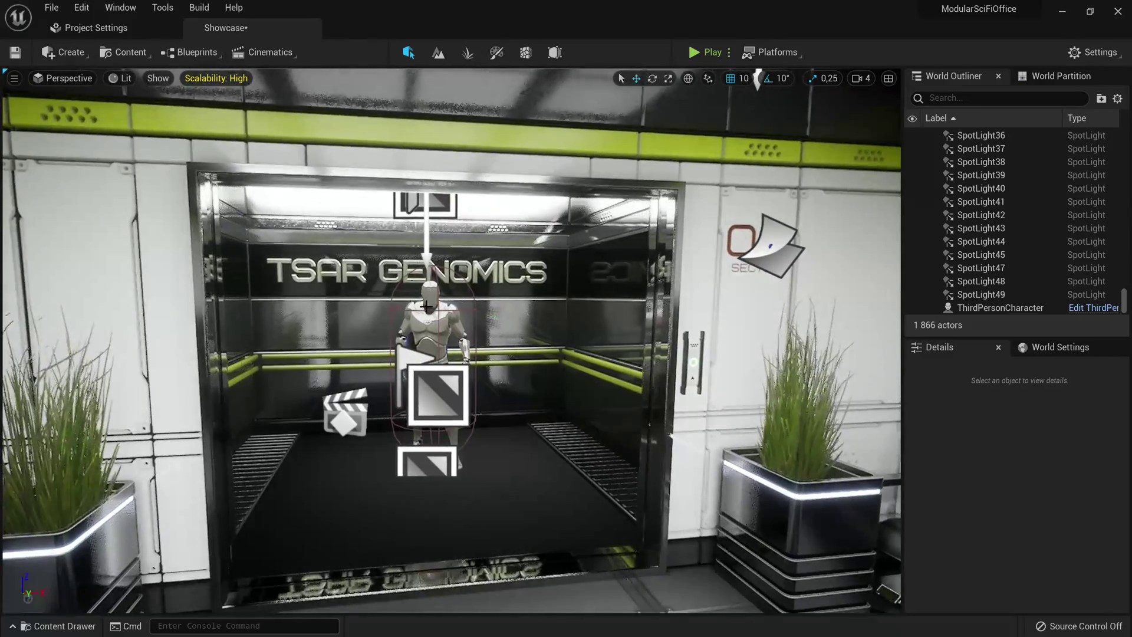
key(w)
mouse_move(464, 343)
right_down()
mouse_move(459, 331)
mouse_move(444, 345)
mouse_move(454, 340)
right_up()
key(w)
key(s)
right_drag(506, 366, 523, 366)
key(w)
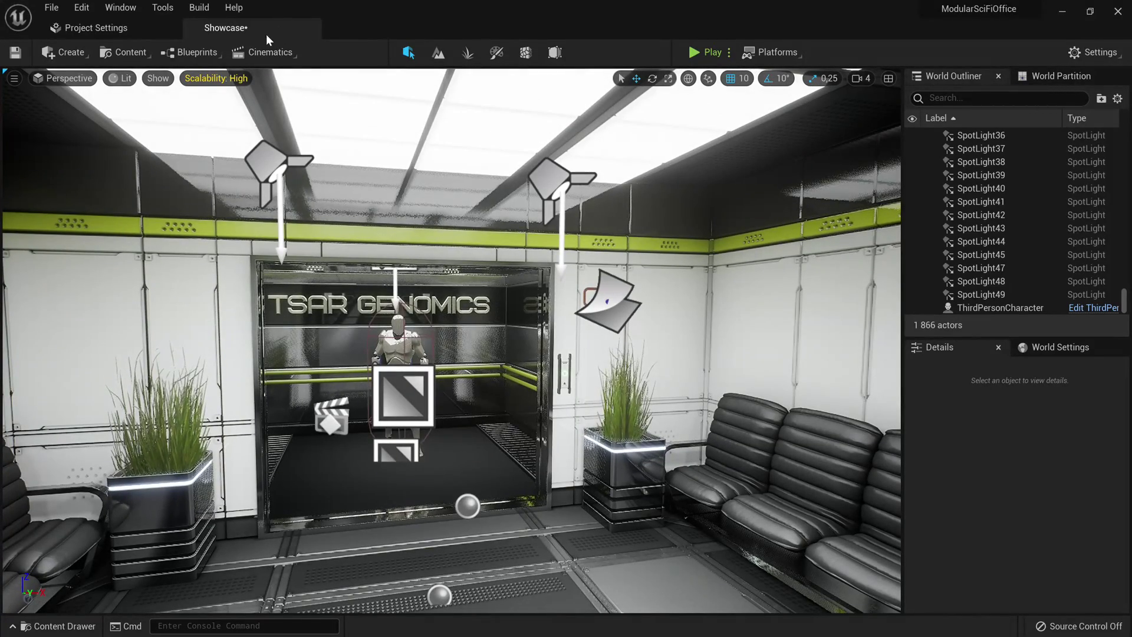
Step: Add a level sequence saved as Cutscene in the Content folder and set its display rate to 60 fps
click(268, 50)
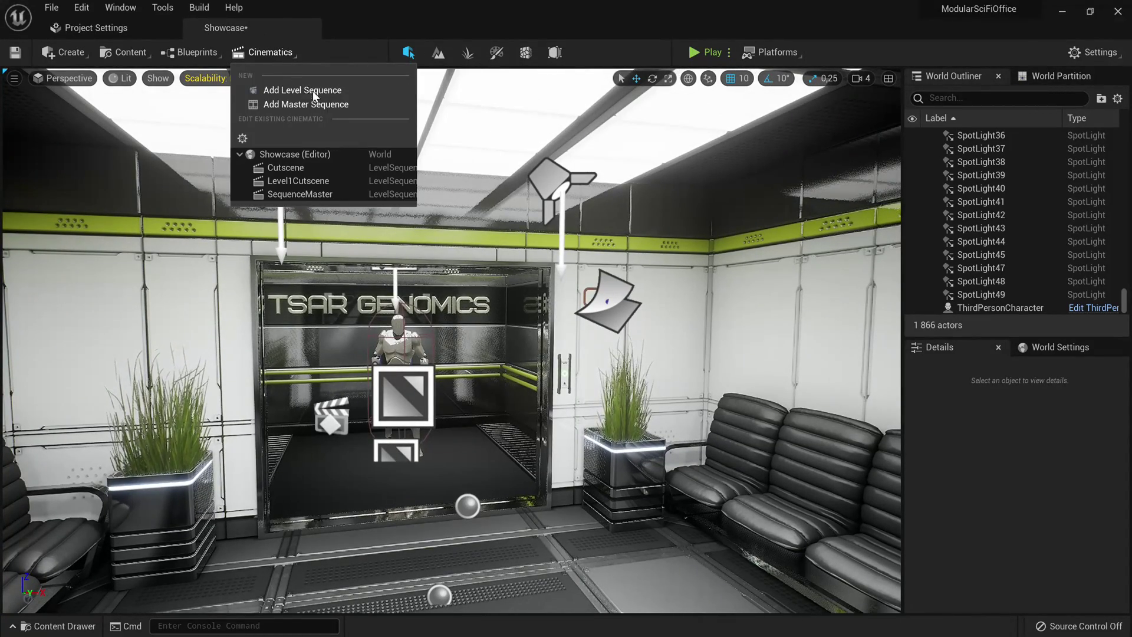
click(292, 90)
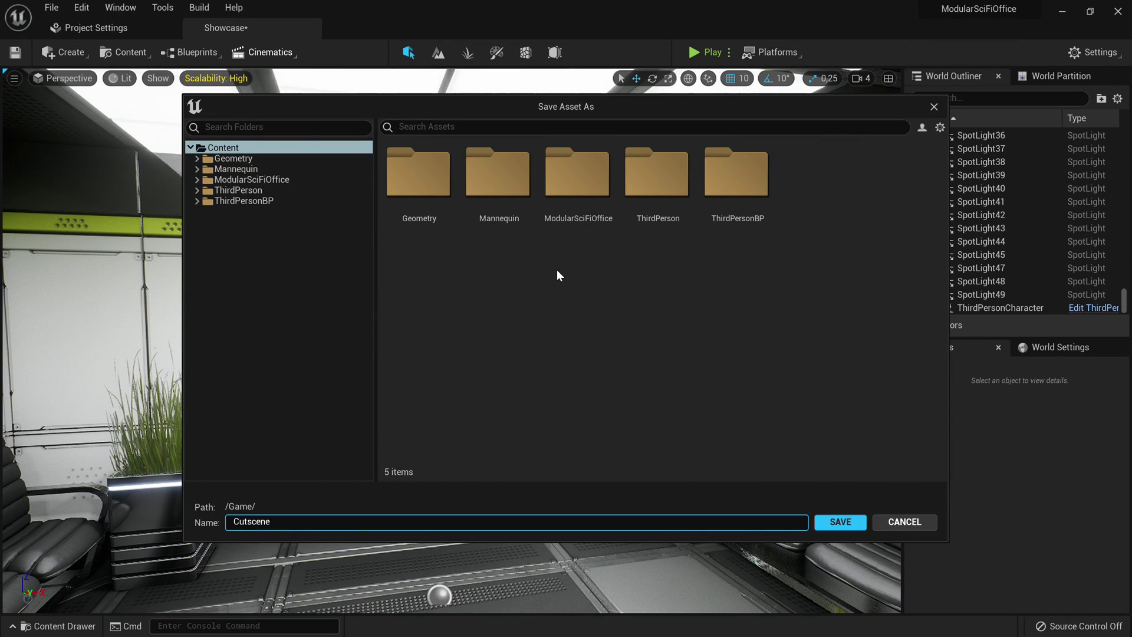
key(Return)
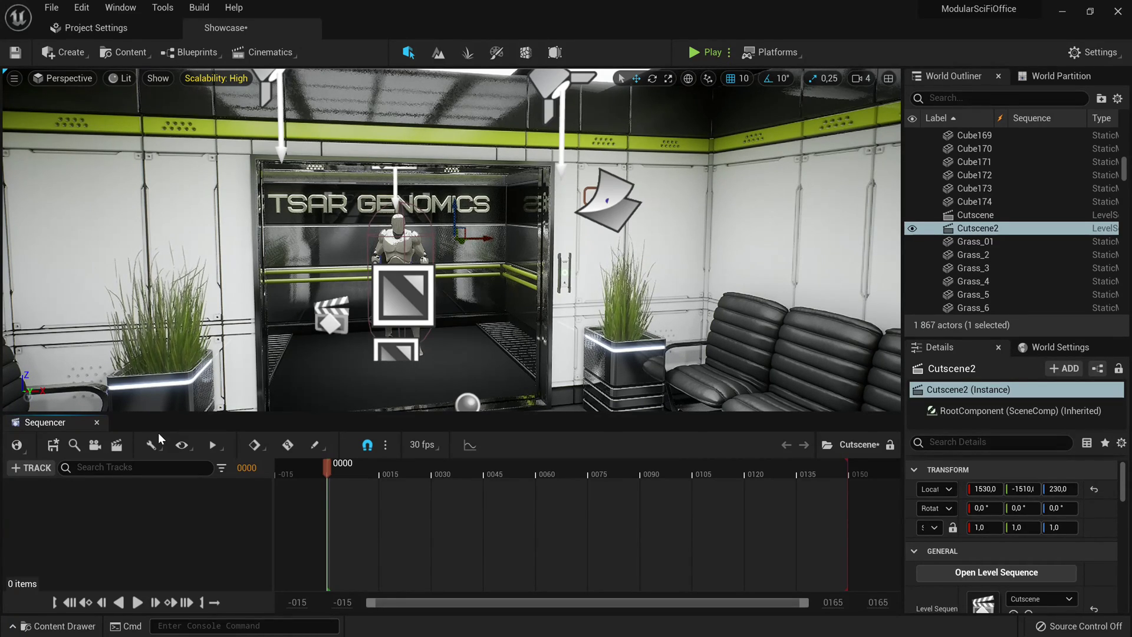
click(422, 446)
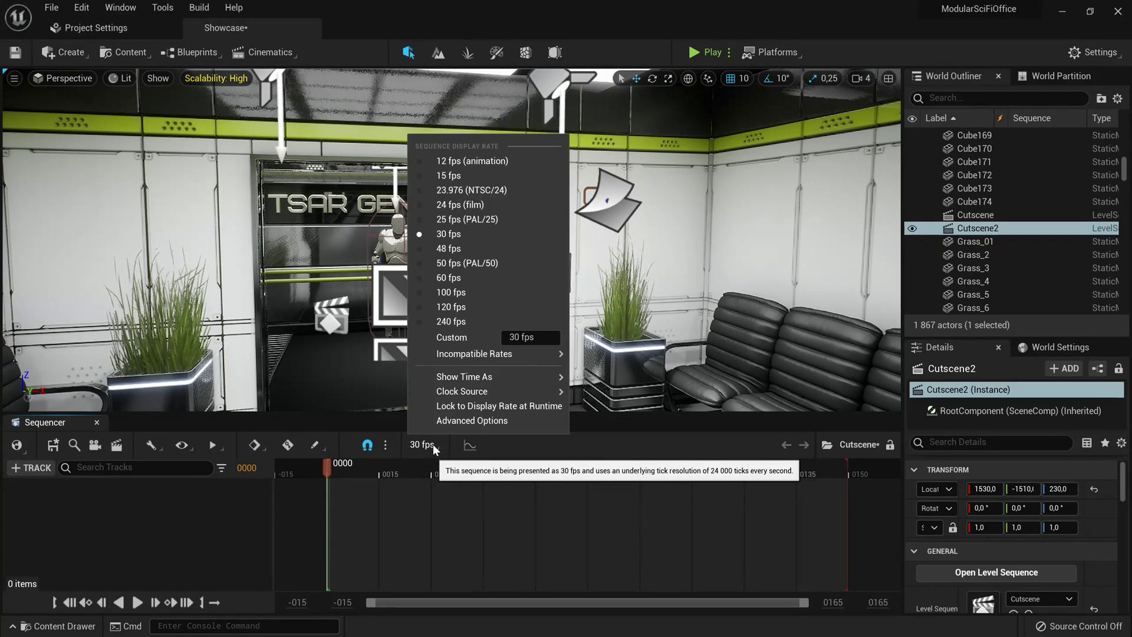
click(459, 278)
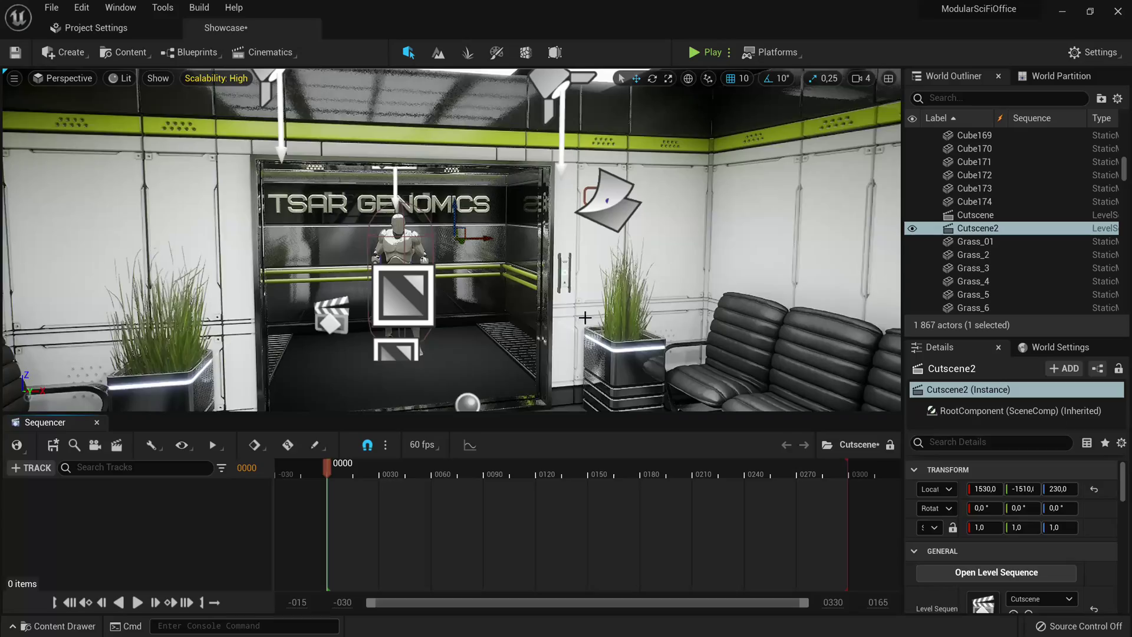
Step: Create a cine camera in the sequence from a view along the waiting room toward the far door opposite the elevator
key(w)
right_drag(585, 318, 809, 304)
key(w)
key(s)
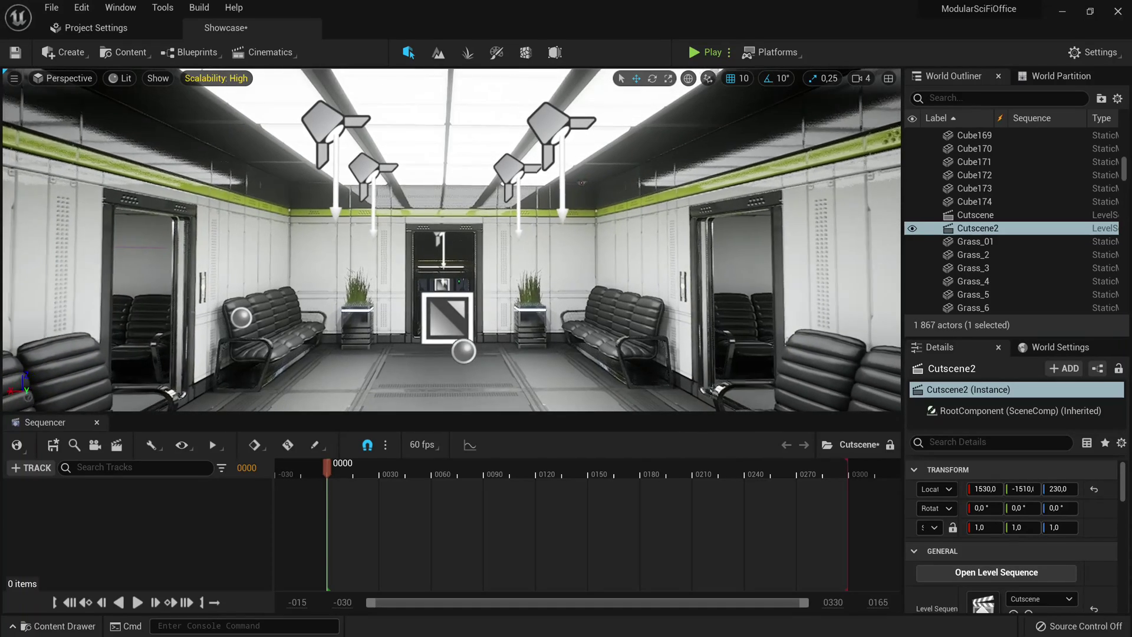
drag(578, 316, 522, 306)
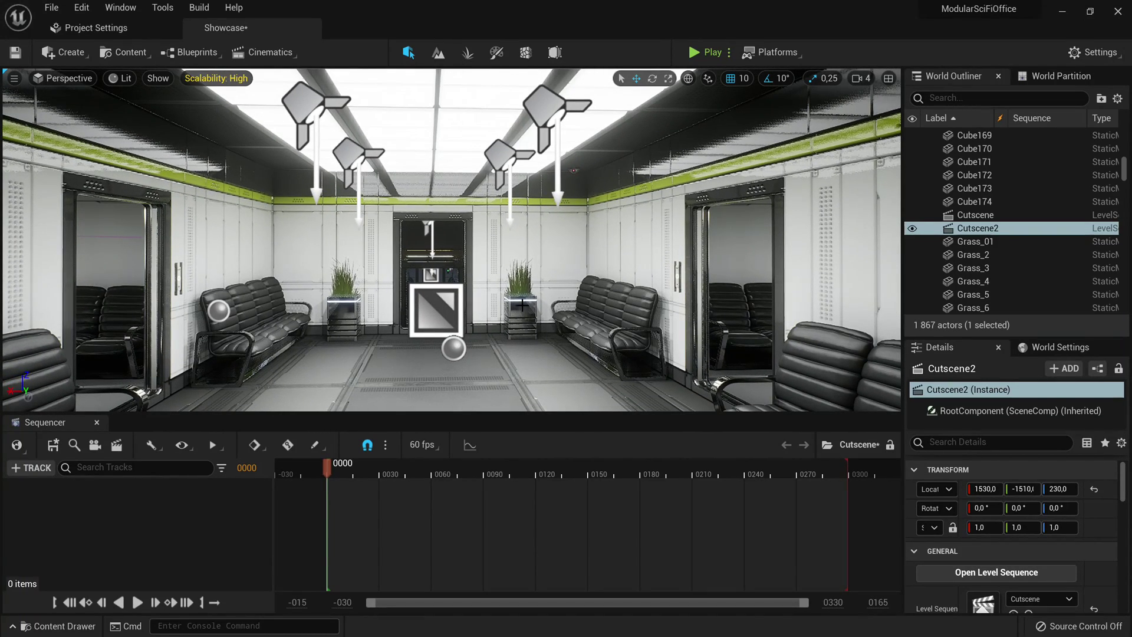
click(95, 446)
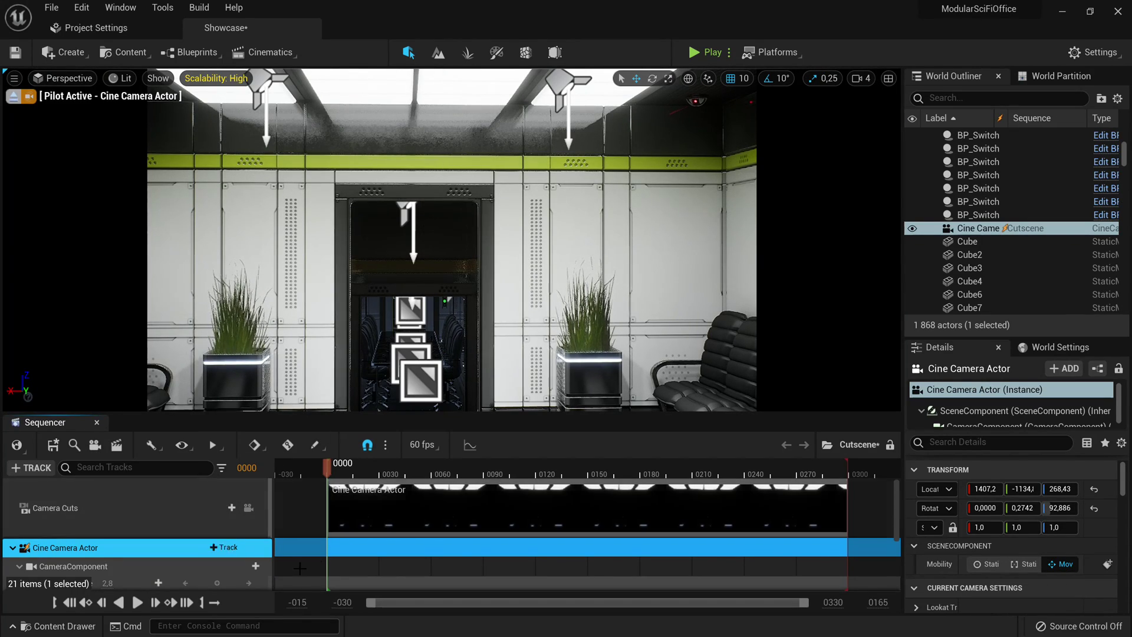
Step: Set the cine camera's current focal length to 12
scroll(177, 546, down, 4)
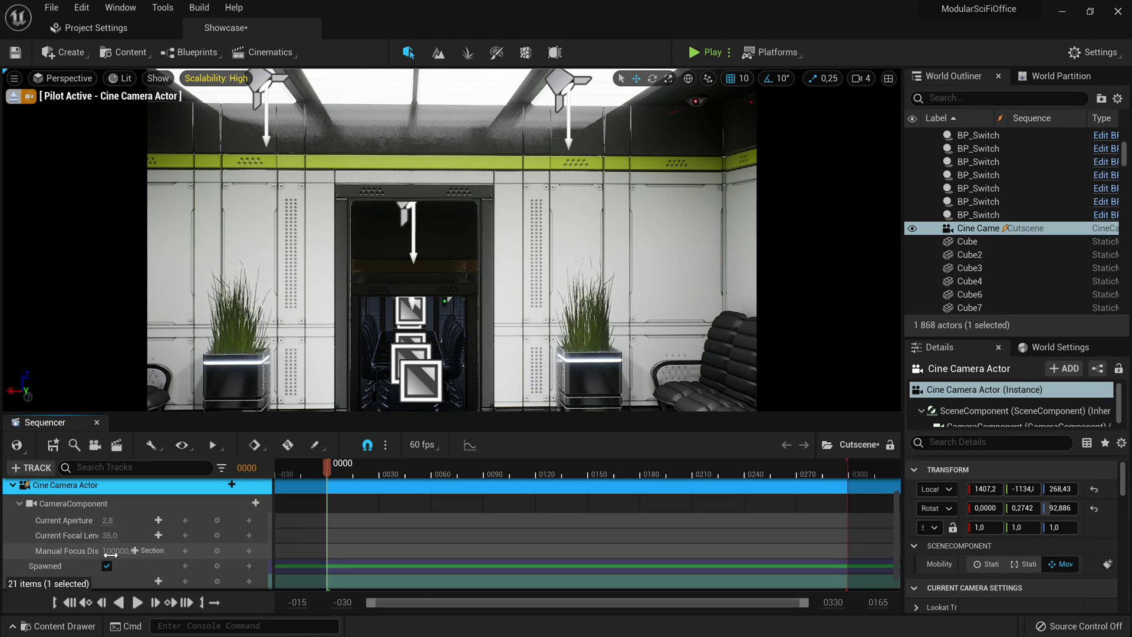
click(110, 535)
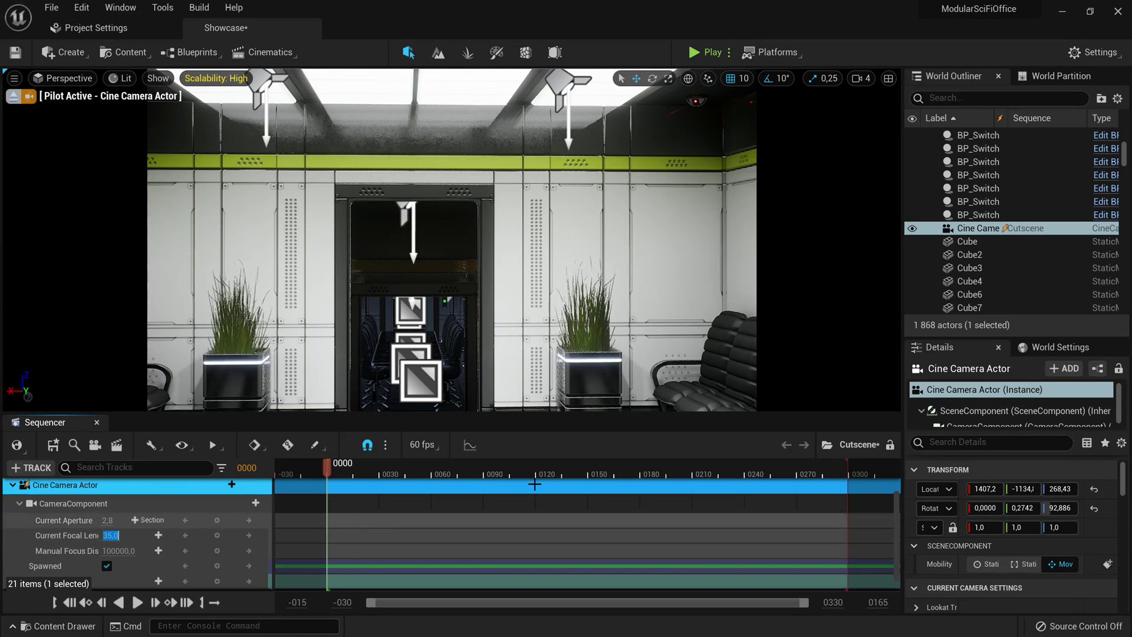
text(12)
key(Return)
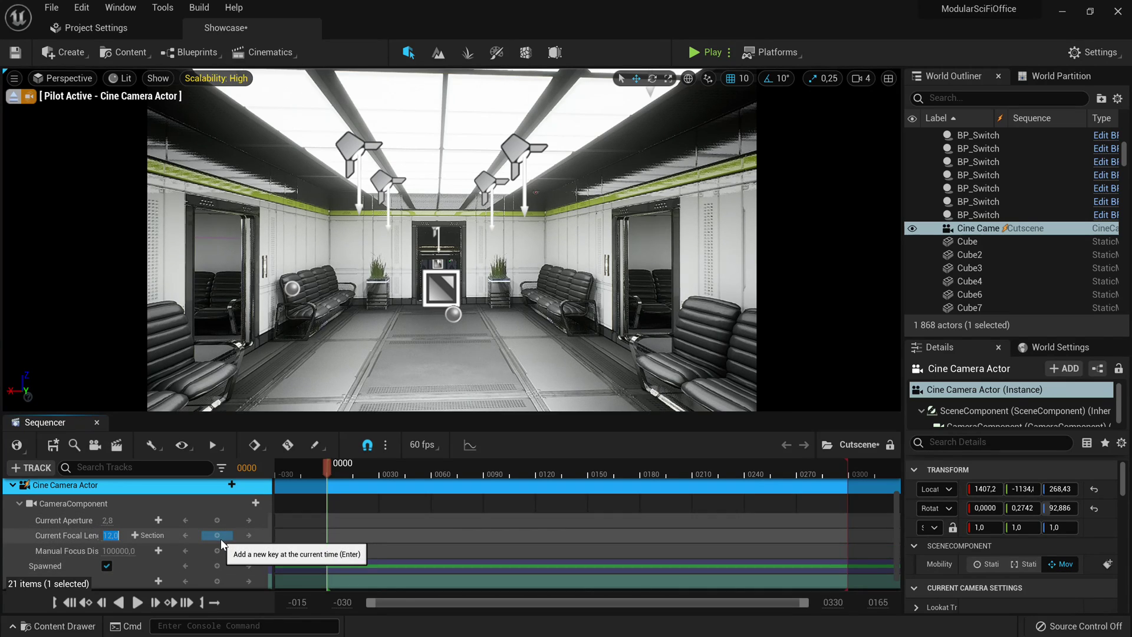
Step: Key the camera's aperture, focal length, manual focus distance, transform and spawned state at frame 0
click(218, 538)
click(222, 523)
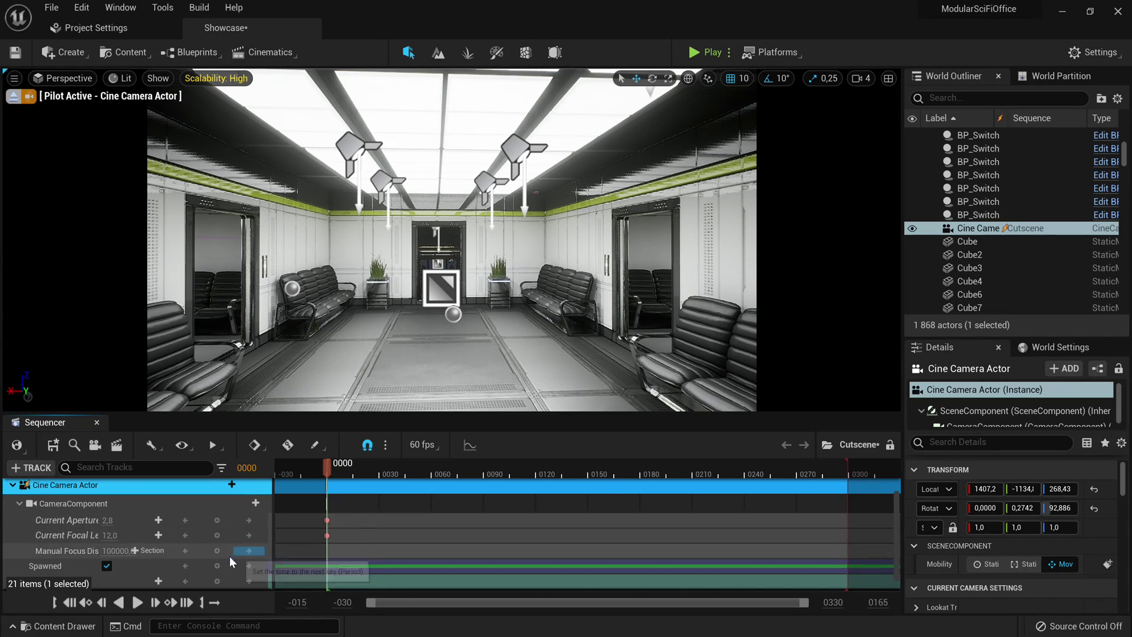
click(217, 551)
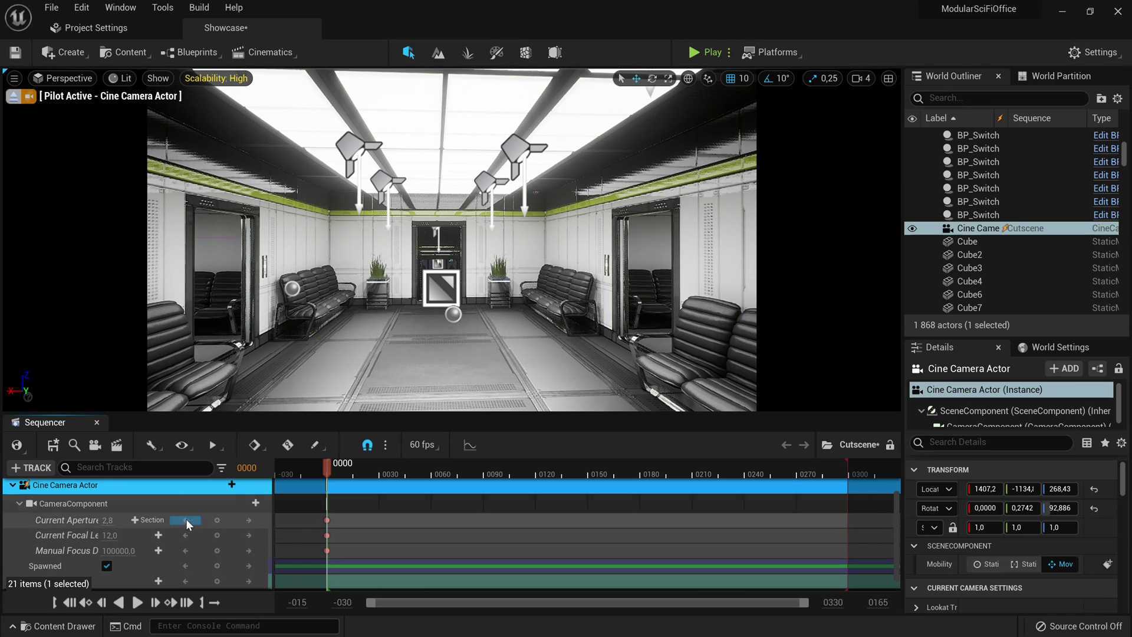
scroll(211, 529, down, 1)
click(217, 563)
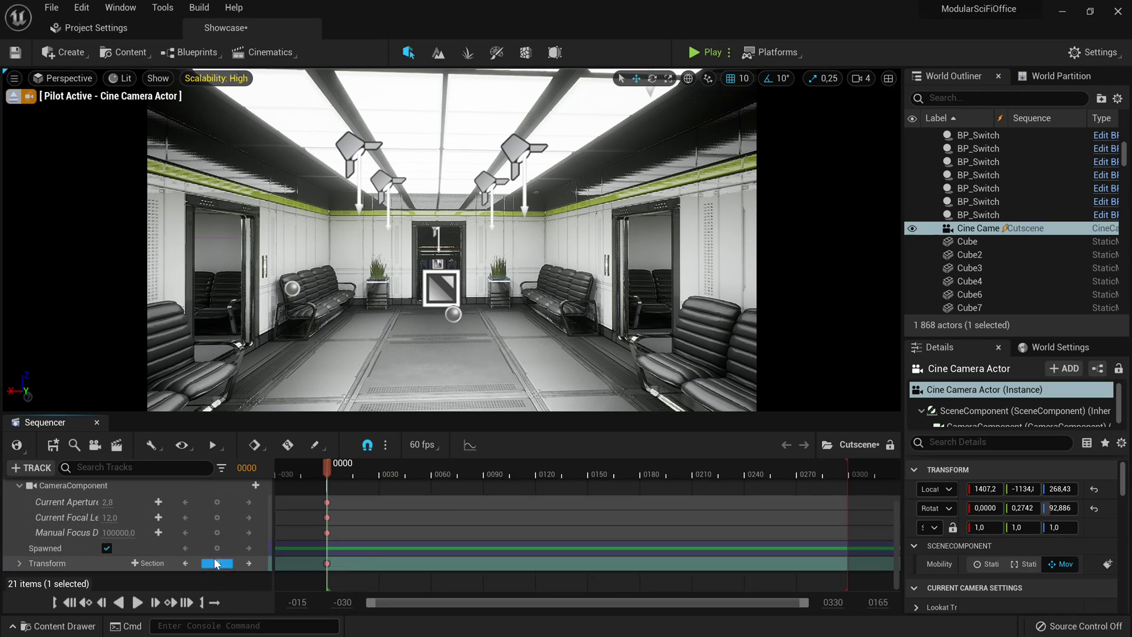
click(217, 547)
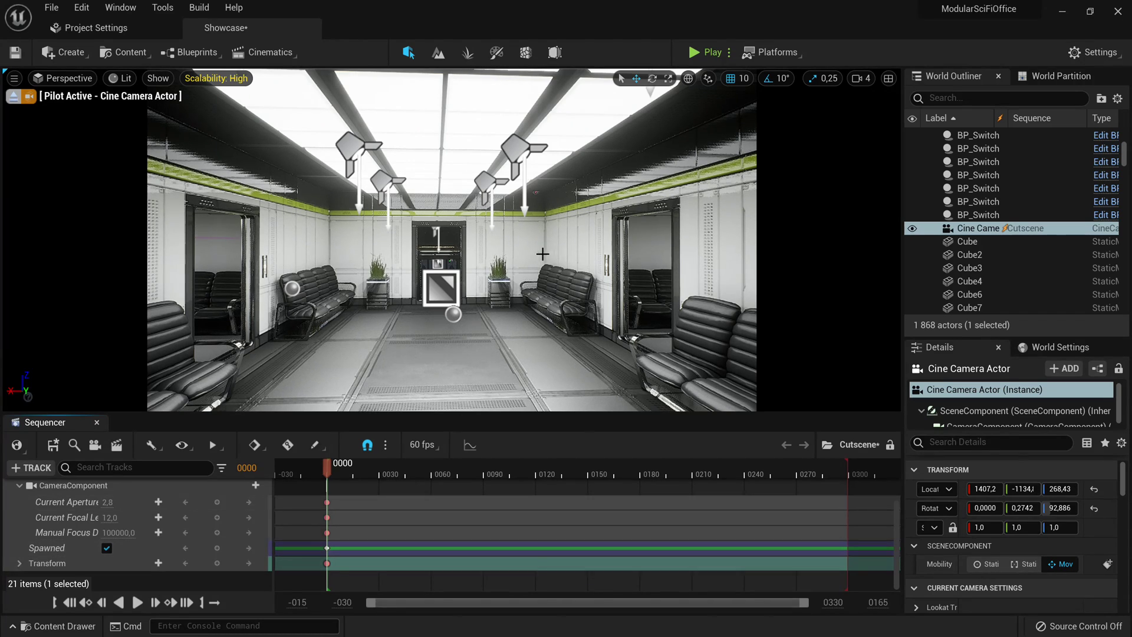
right_drag(543, 254, 273, 289)
key(w)
key(w)
right_drag(165, 239, 169, 239)
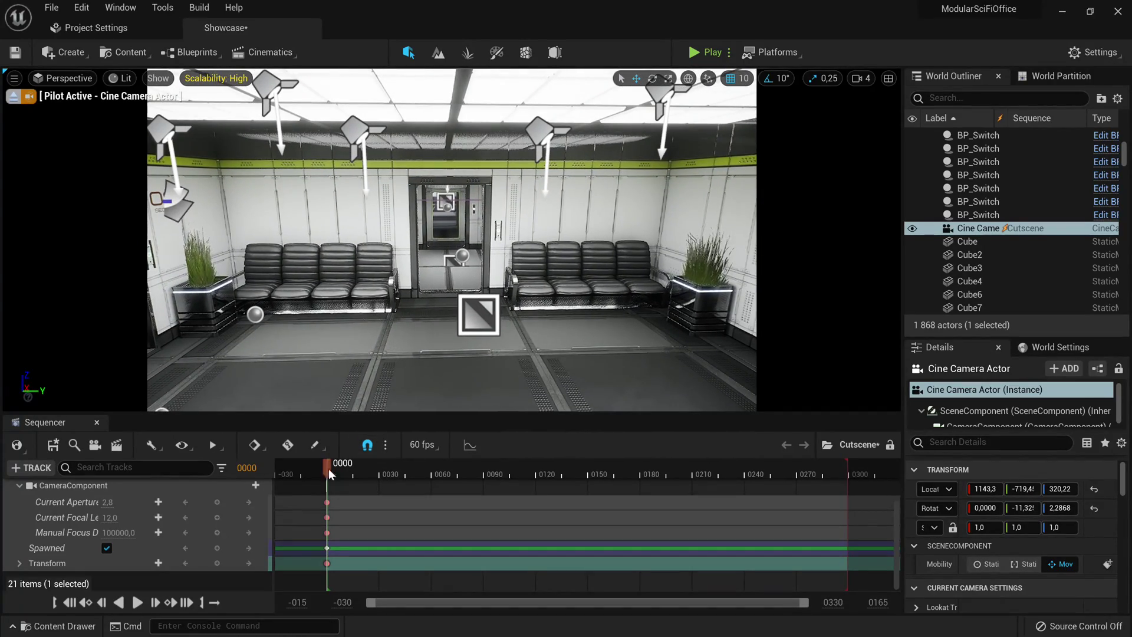
drag(326, 474, 399, 476)
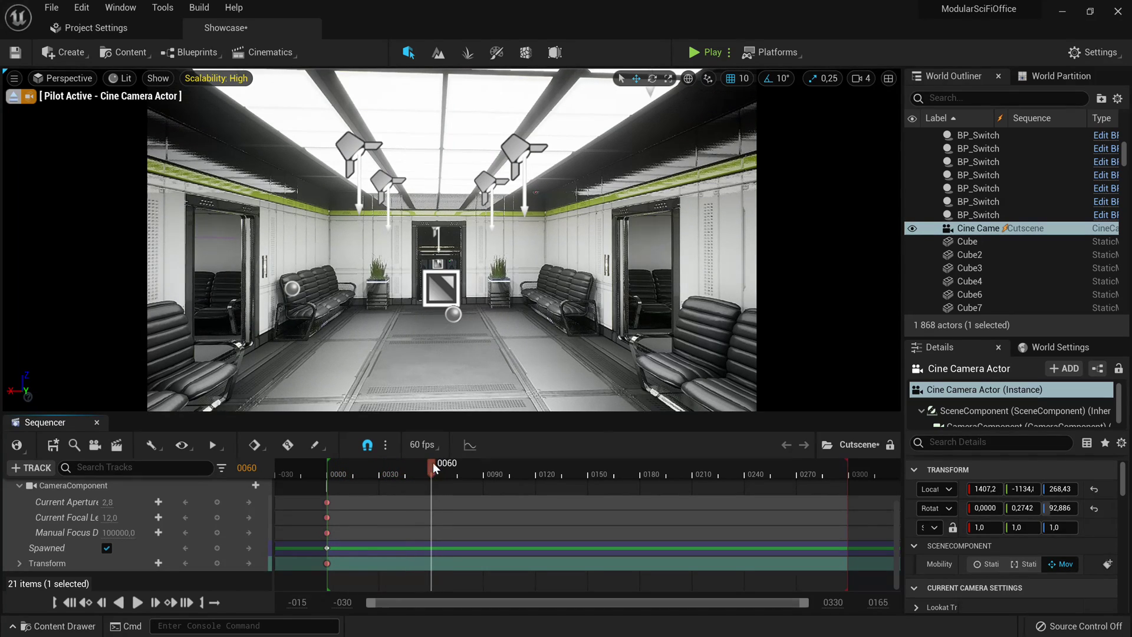
right_drag(467, 324, 408, 321)
key(w)
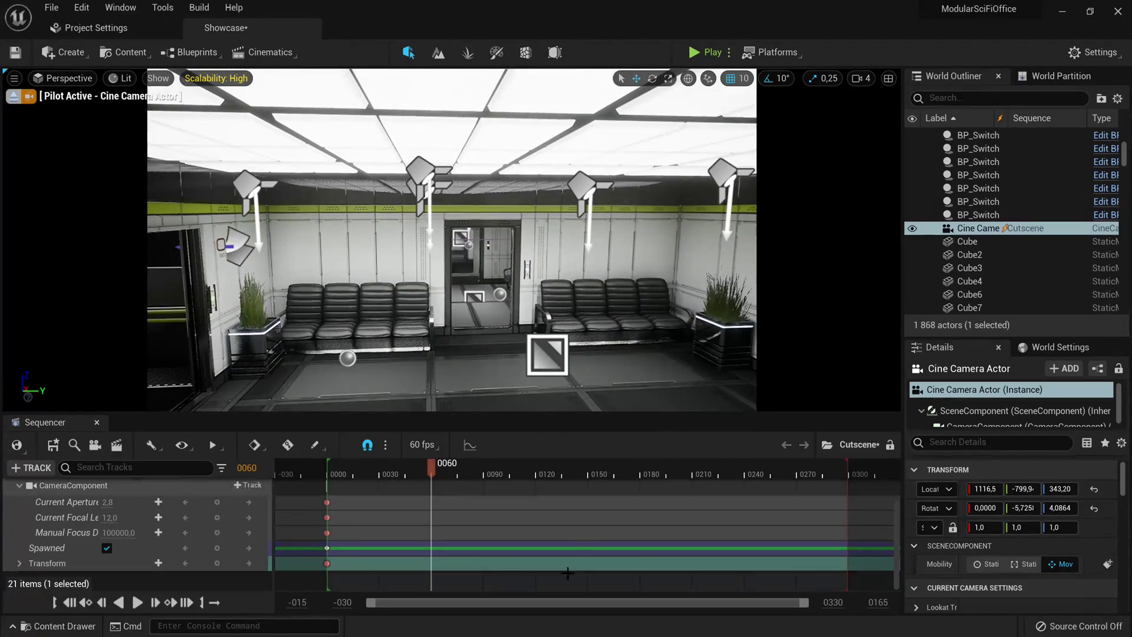
drag(433, 465, 541, 475)
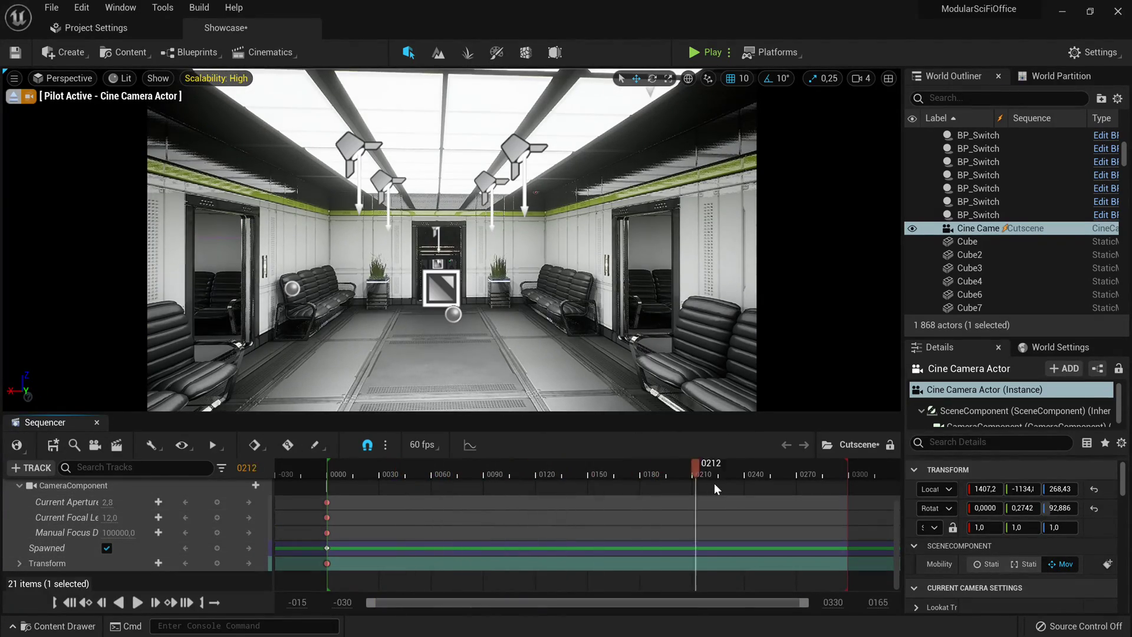
Step: Move the camera to face the side door between the two seat rows and key its transform at frame 75
drag(465, 473, 458, 473)
right_drag(463, 336, 256, 359)
key(w)
key(d)
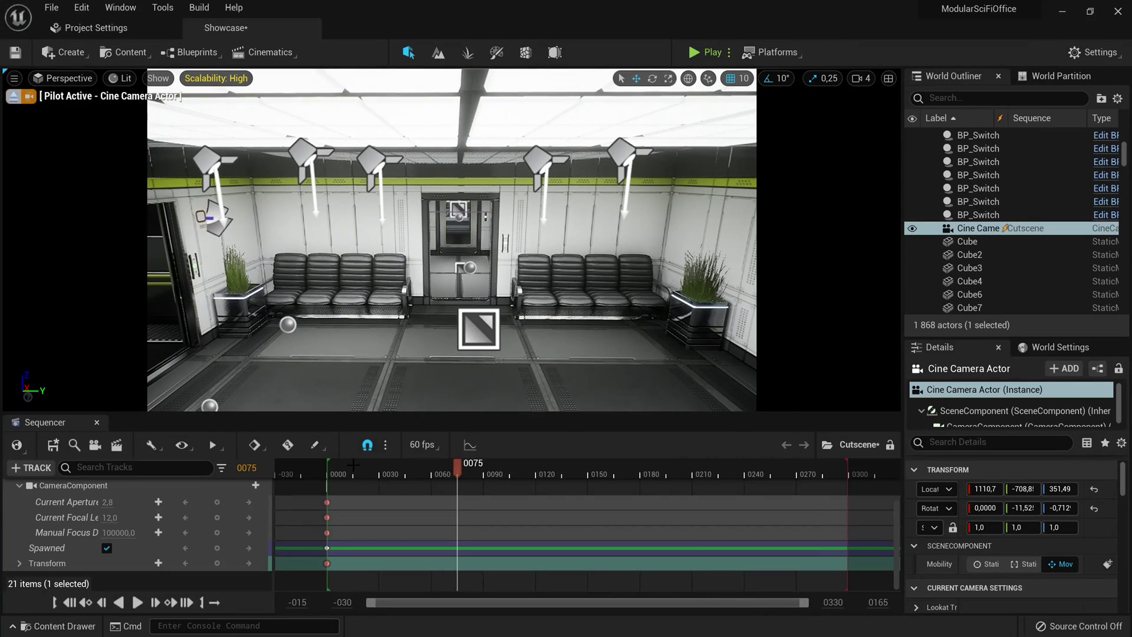
click(218, 563)
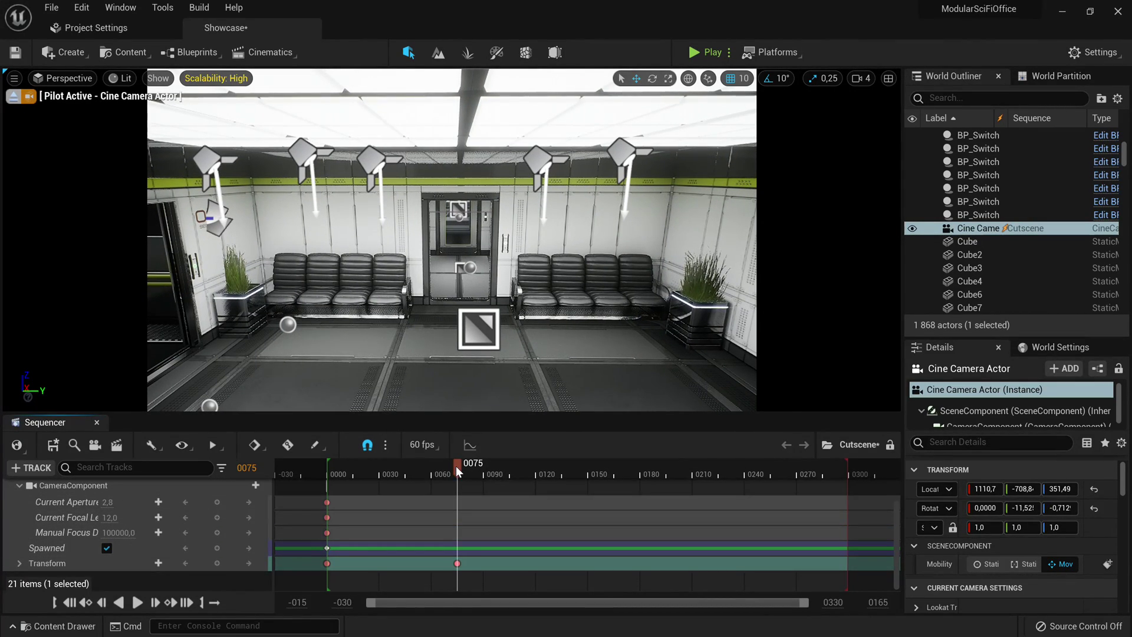
Step: Aim the camera down the room at the TSAR GENOMICS elevator and key its transform at frame 154
drag(456, 465, 595, 468)
right_drag(451, 240, 743, 254)
right_drag(318, 247, 339, 227)
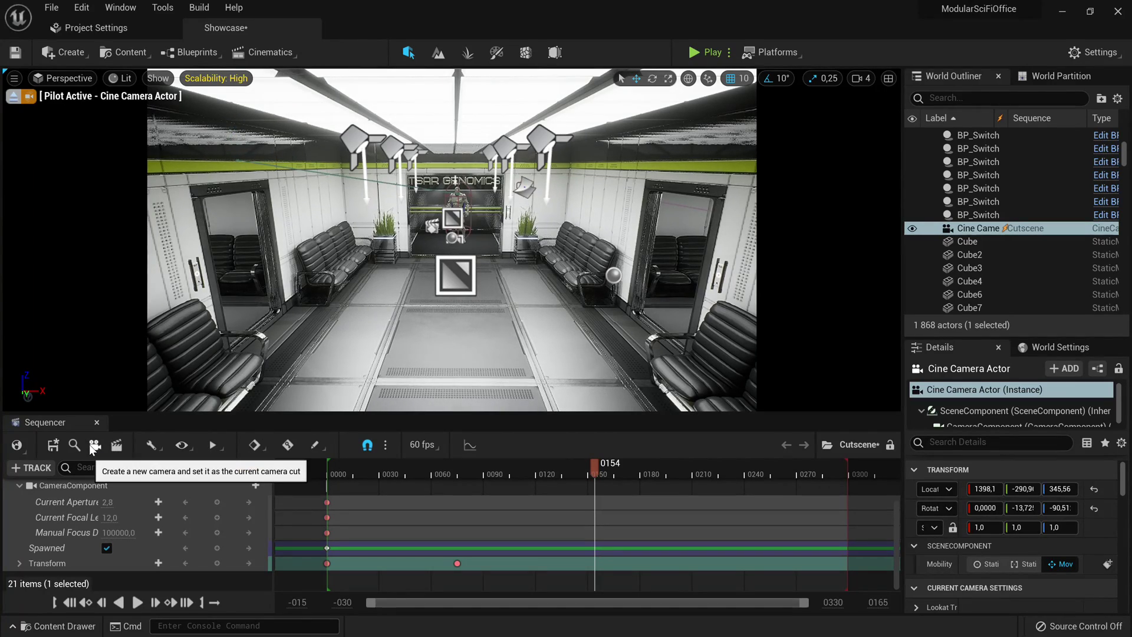
click(217, 563)
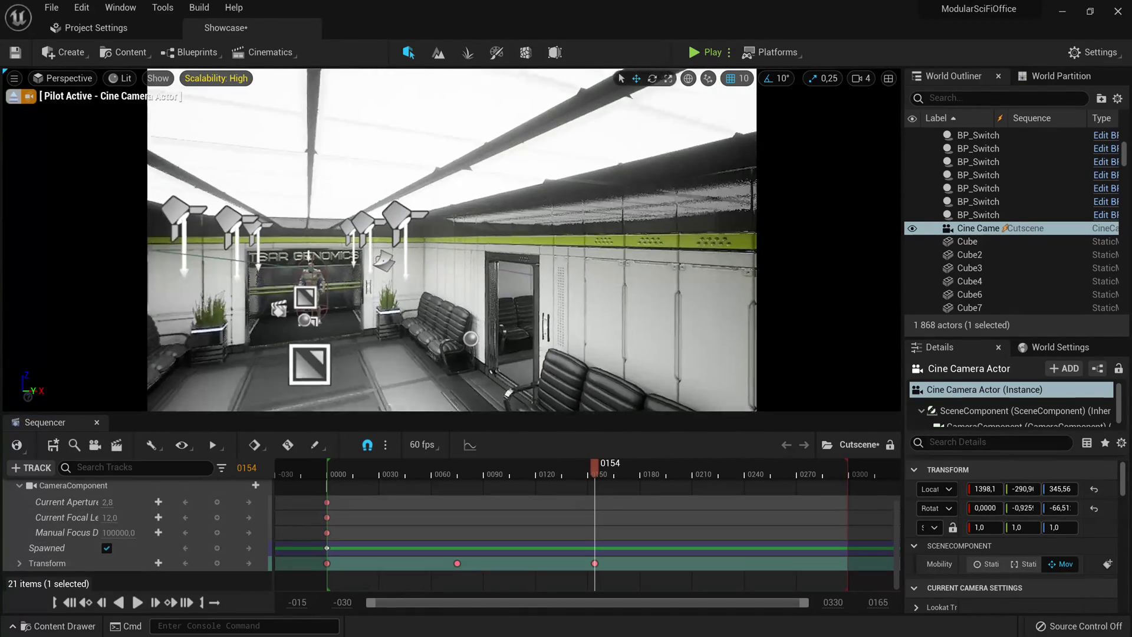
Step: Turn the camera toward the seats and door on the opposite side wall and key its transform at frame 228
right_drag(471, 248, 235, 268)
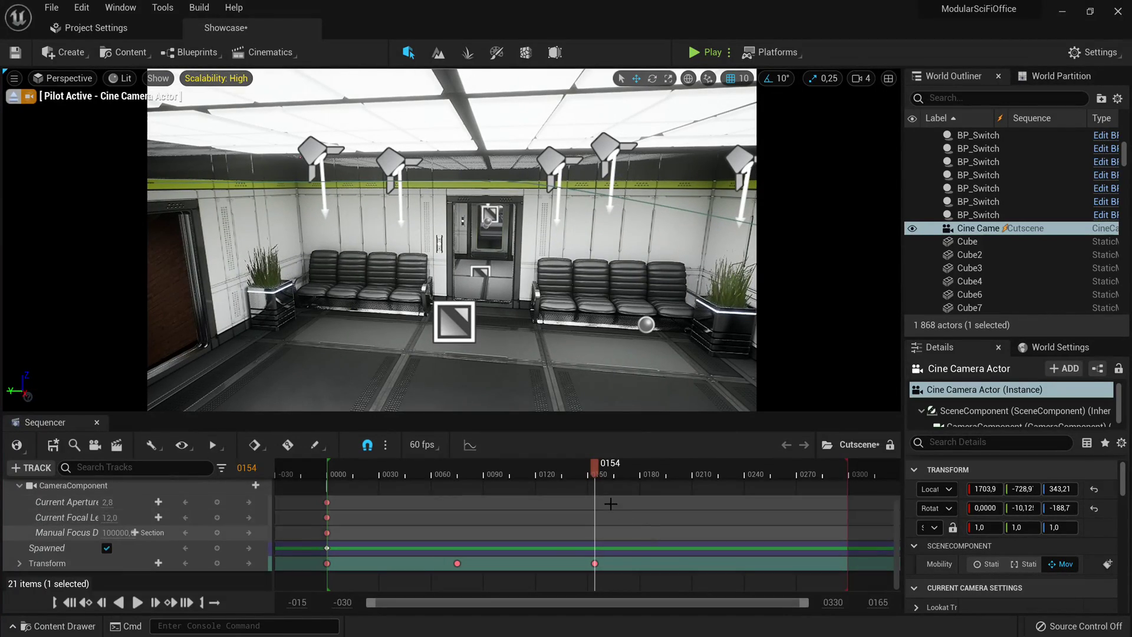
drag(594, 466, 723, 473)
right_drag(564, 228, 501, 233)
click(213, 563)
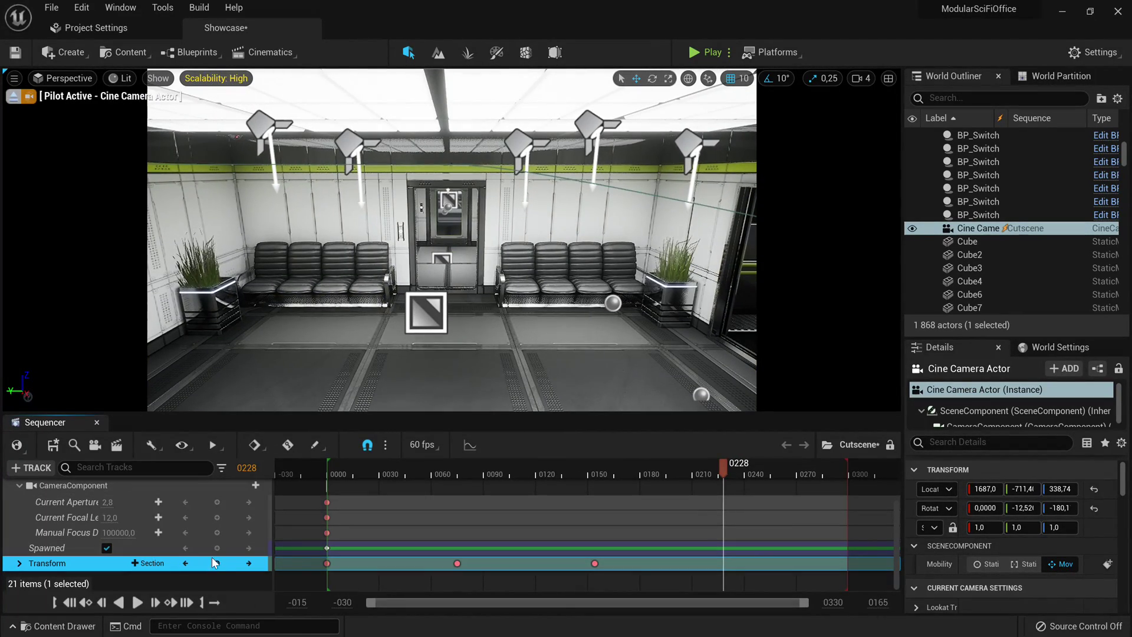
click(217, 563)
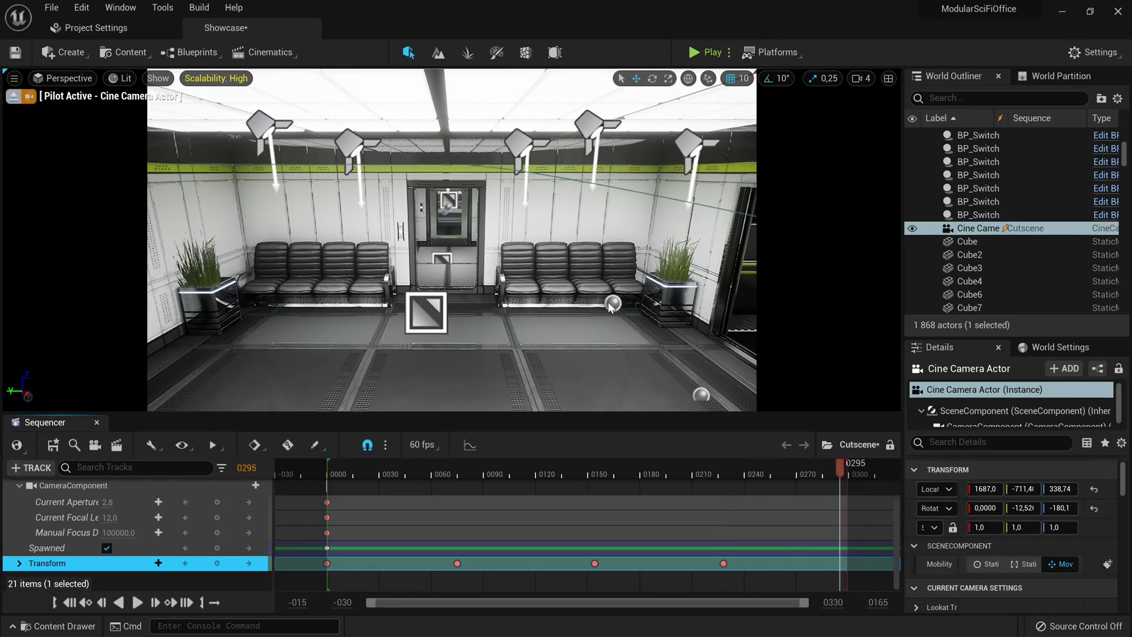
Step: Frame the character inside the elevator, key the camera's transform at frame 295, and rewind the sequence before frame 0
right_drag(610, 306, 666, 308)
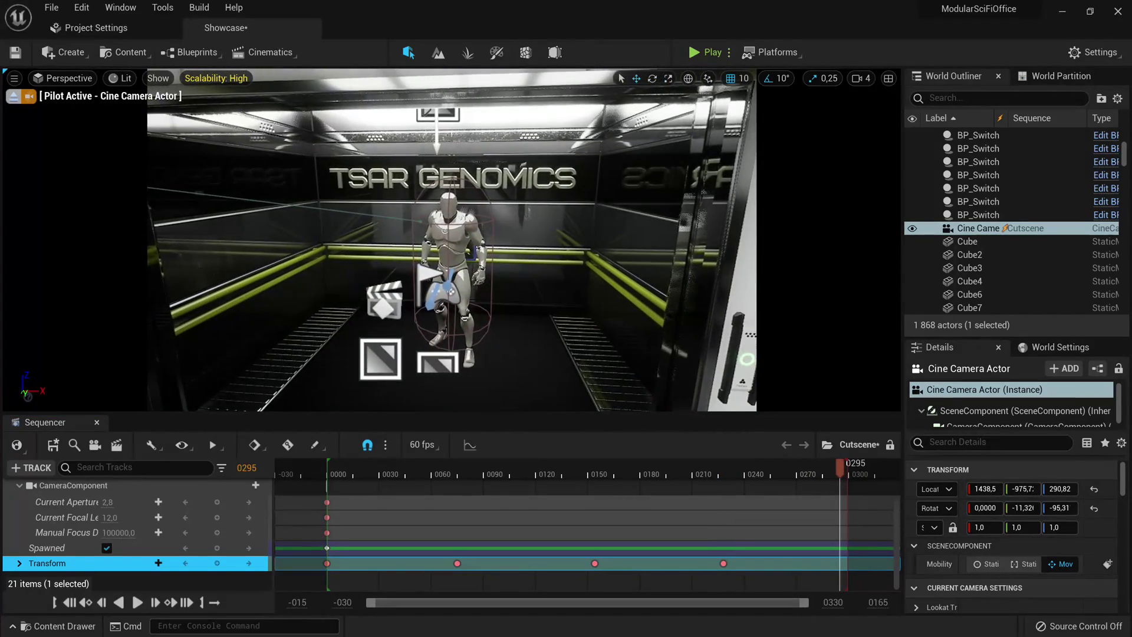
click(217, 563)
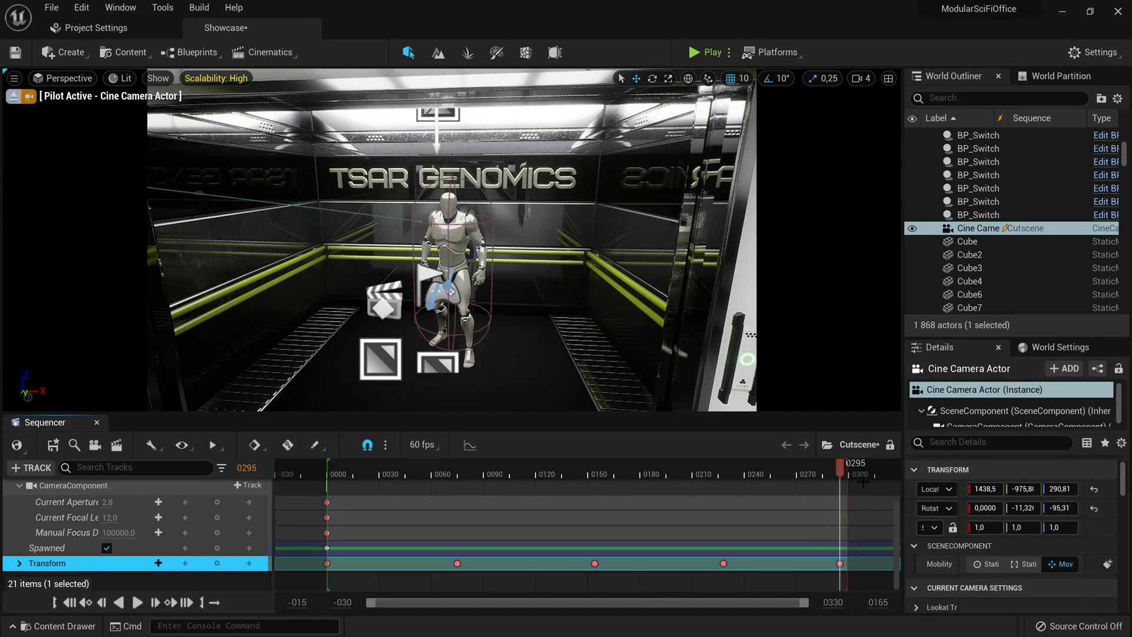
key(space)
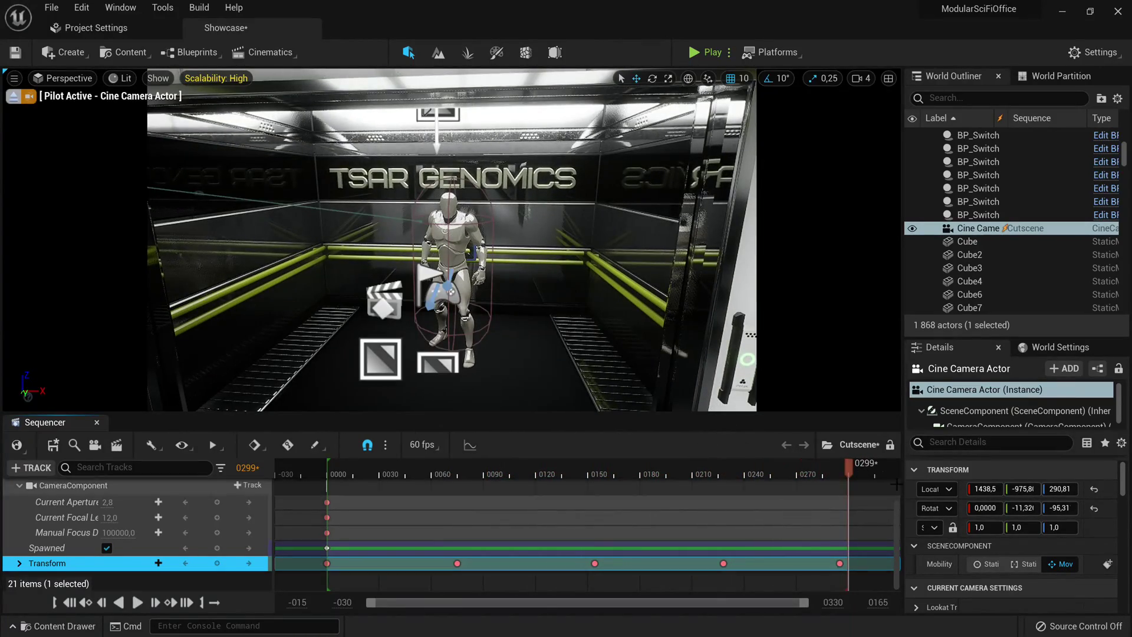
drag(848, 466, 317, 441)
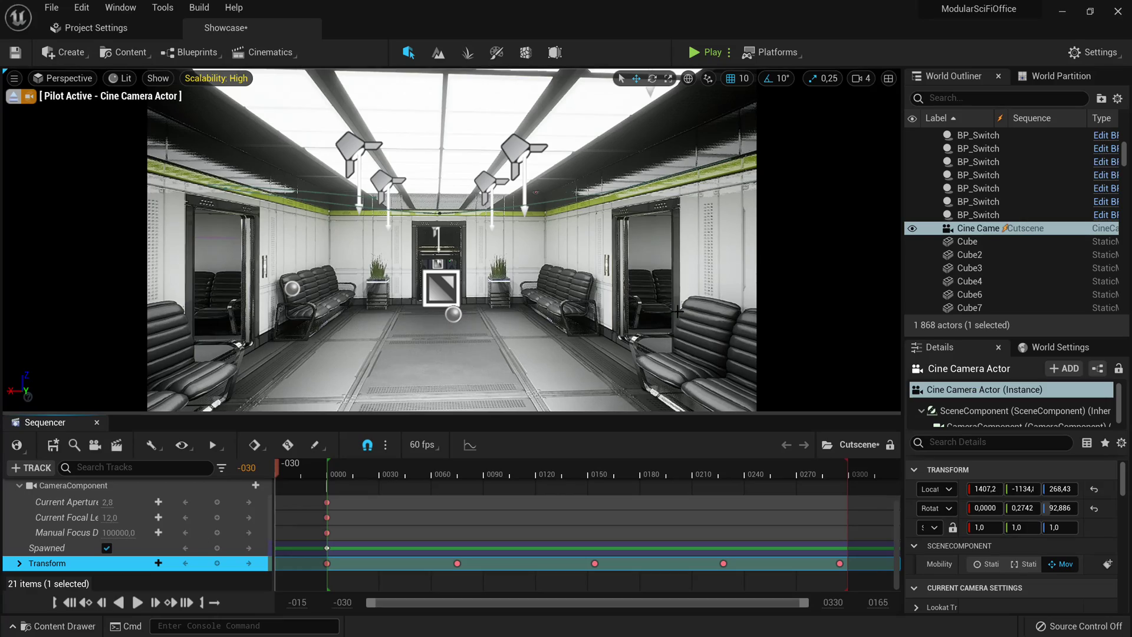
key(w)
right_drag(452, 241, 743, 269)
click(366, 301)
right_drag(365, 300, 324, 302)
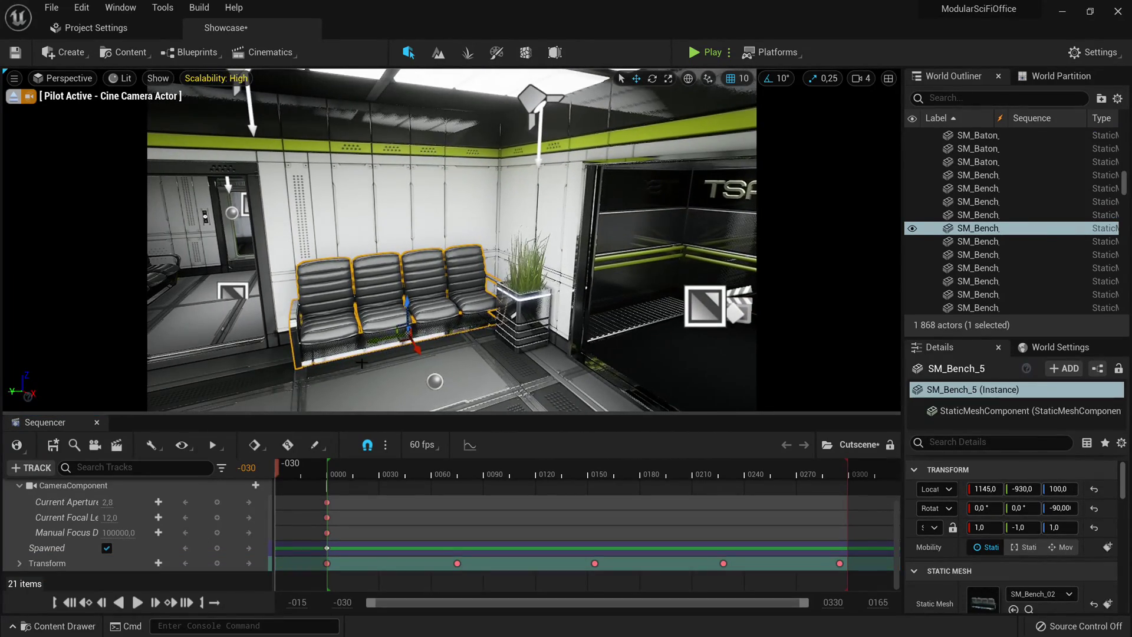
right_drag(452, 253, 407, 251)
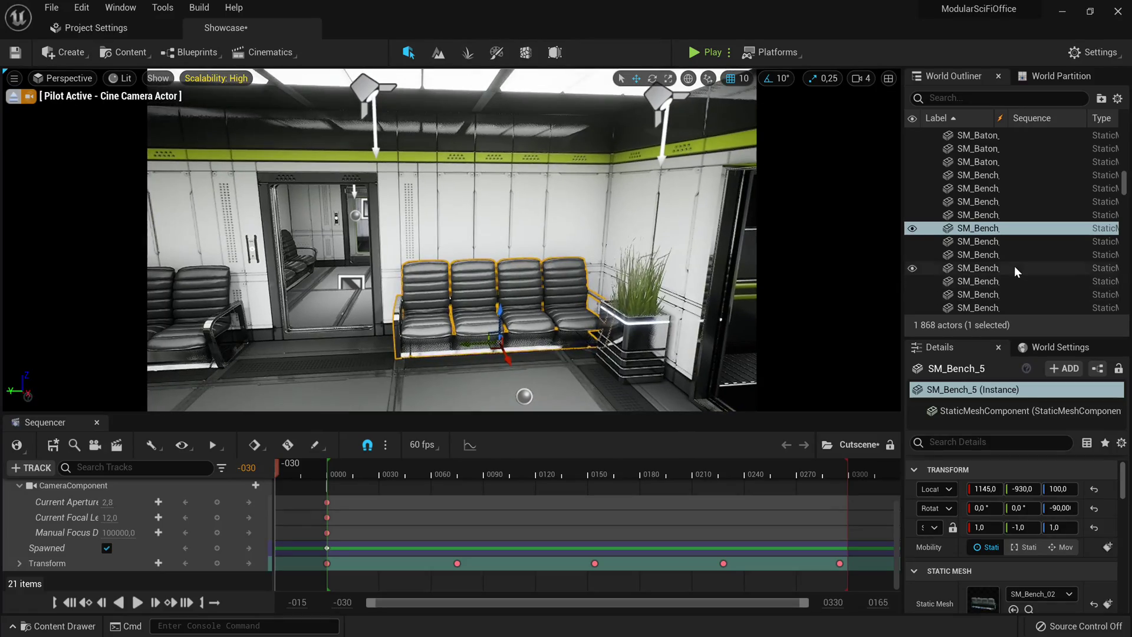
click(1016, 270)
right_drag(503, 255, 555, 256)
key(s)
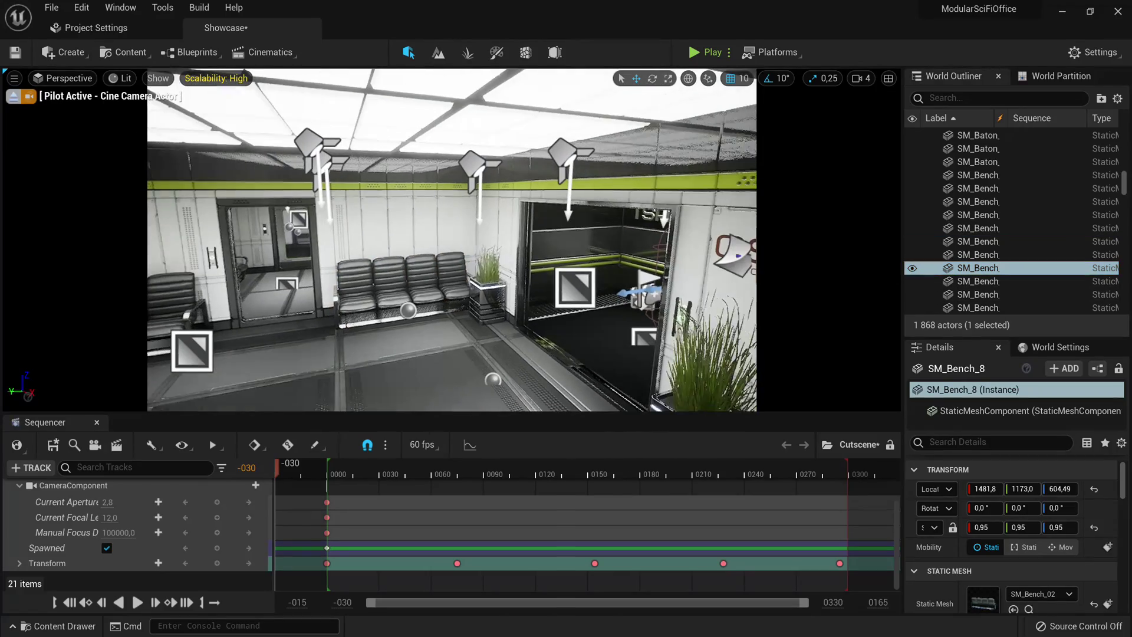
Step: Close the Cutscene sequence and view the character inside the TSAR GENOMICS elevator
click(97, 423)
right_drag(440, 291, 566, 301)
key(w)
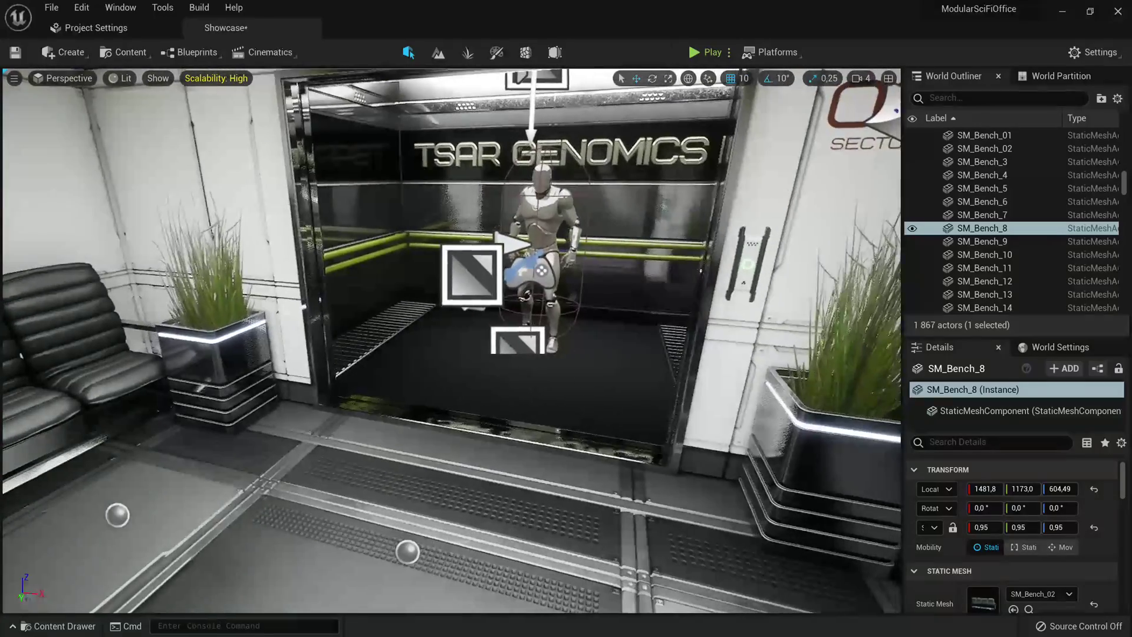
Step: Reopen the Cutscene sequence, check the cine camera's view before frame 0, stop piloting the camera and close the sequence
key(ctrl+space)
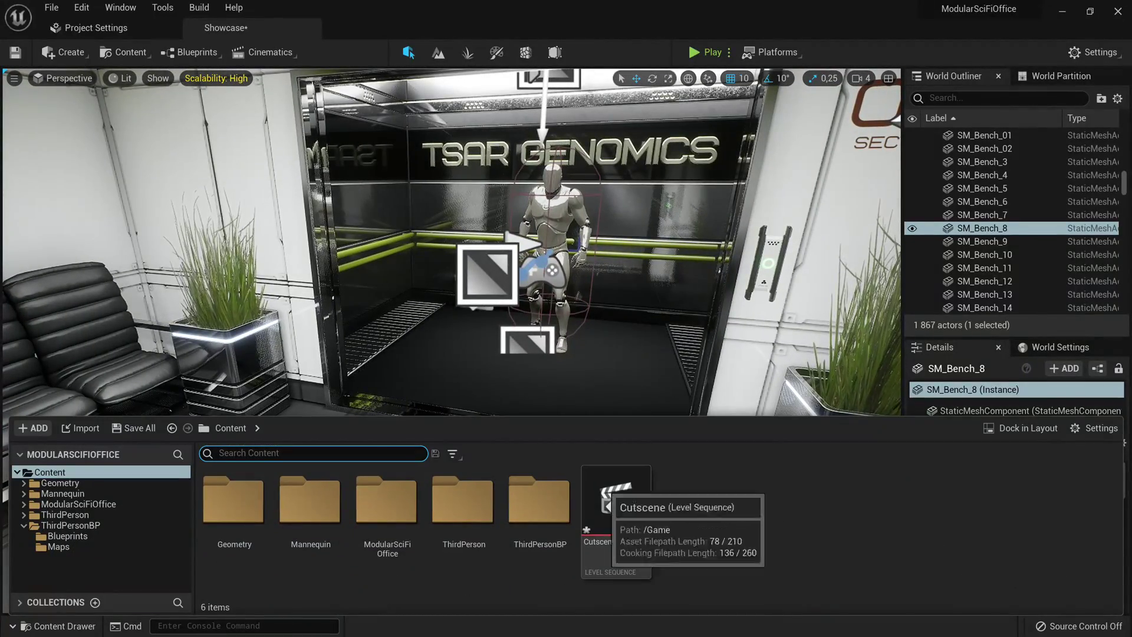
click(271, 53)
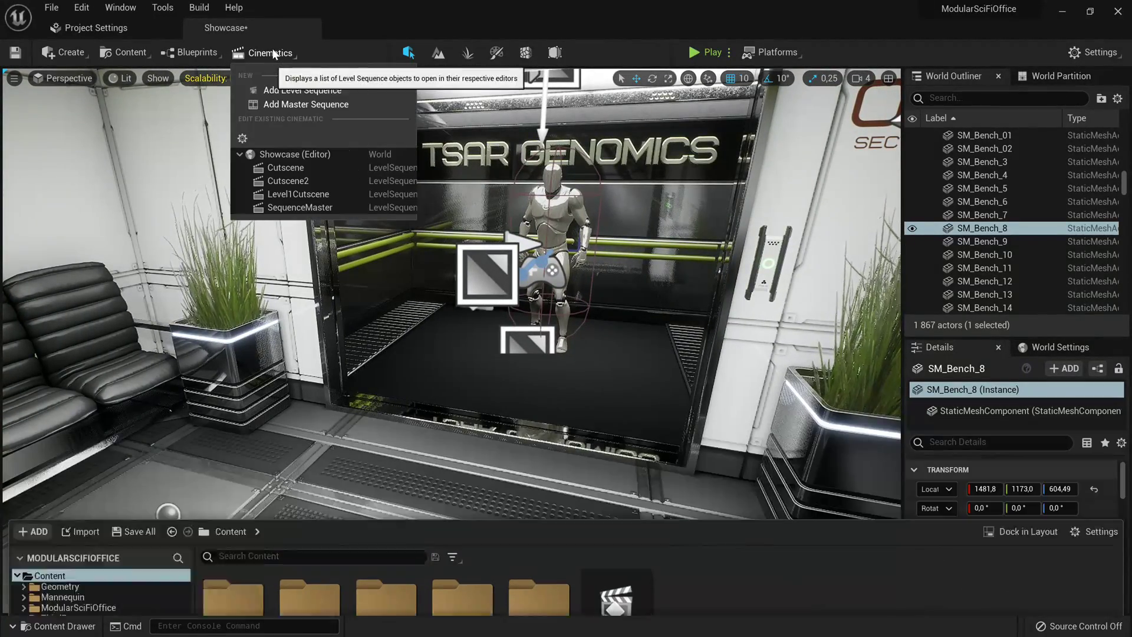
click(291, 168)
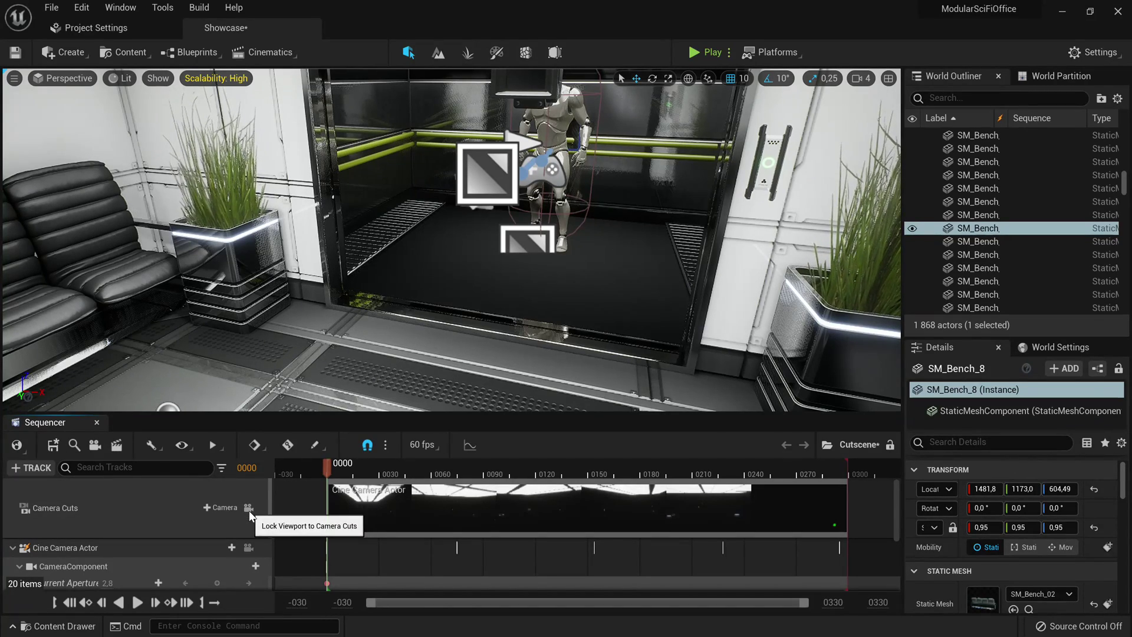
click(249, 548)
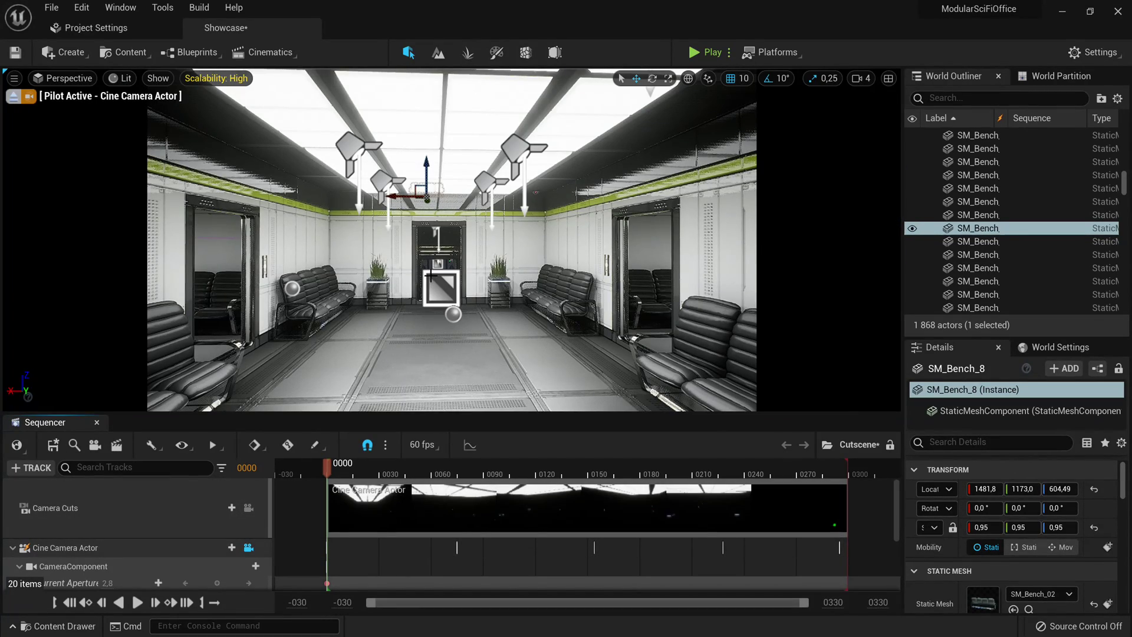
drag(327, 466, 295, 485)
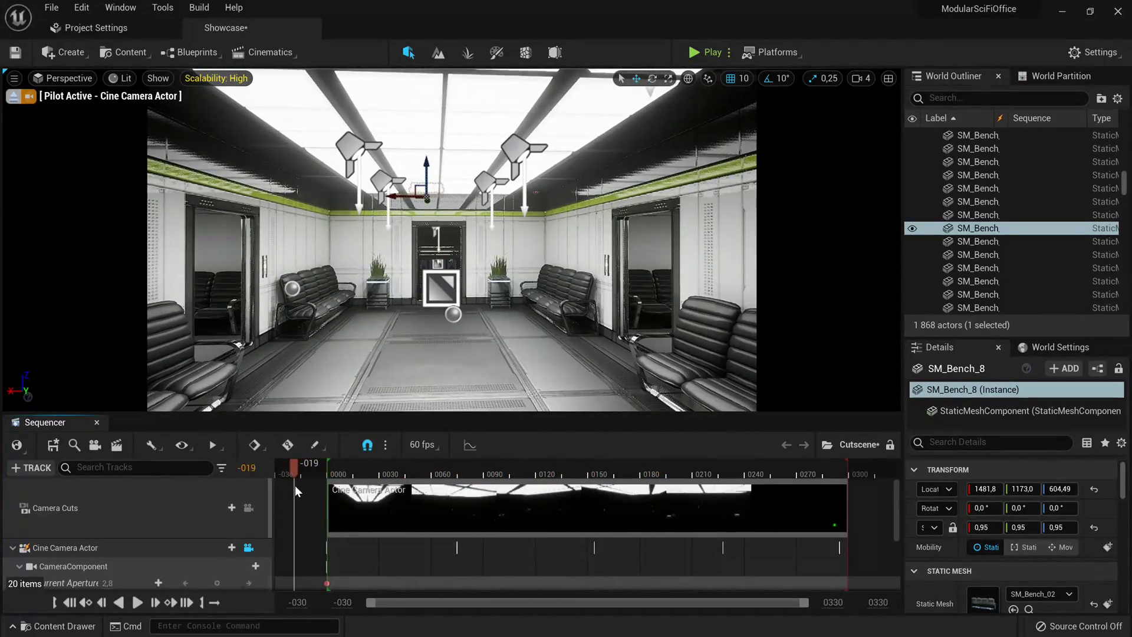
click(249, 547)
click(97, 422)
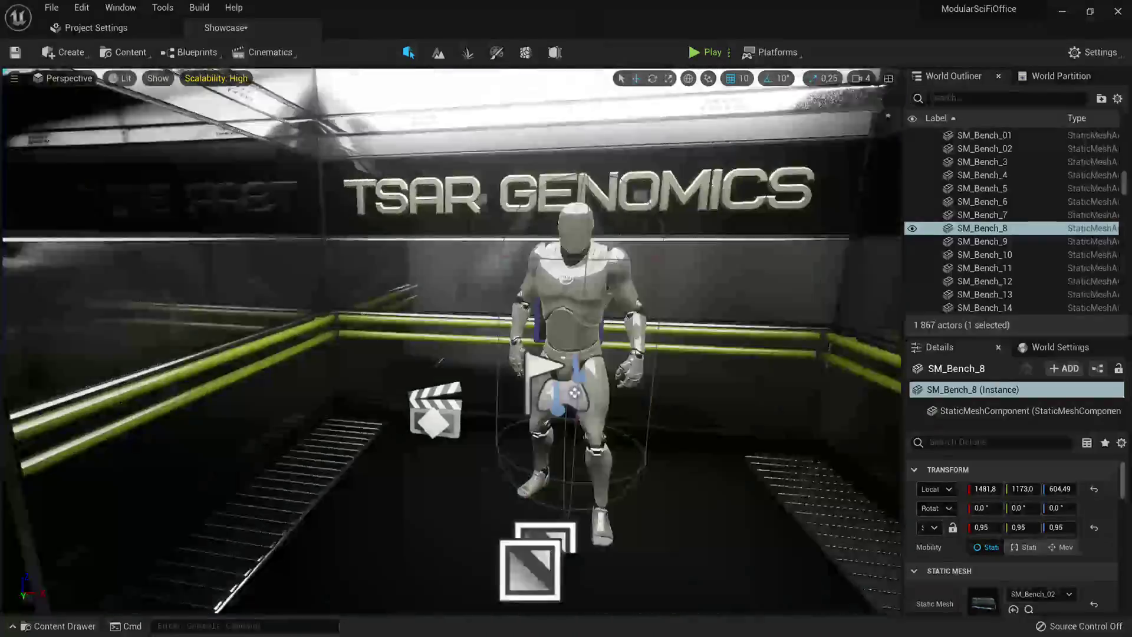
Step: Create a Blueprint Class with Actor as parent in the Content folder and name it CutsceneTrigger
key(s)
right_drag(452, 341, 451, 489)
key(w)
right_drag(519, 519, 537, 446)
key(ctrl+space)
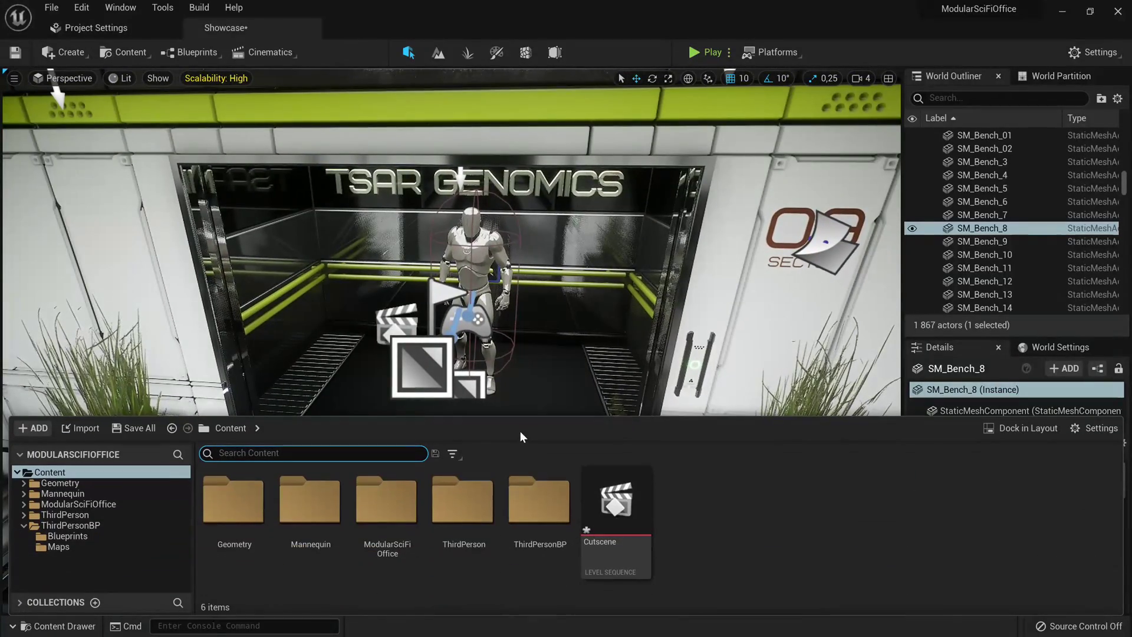
right_click(708, 532)
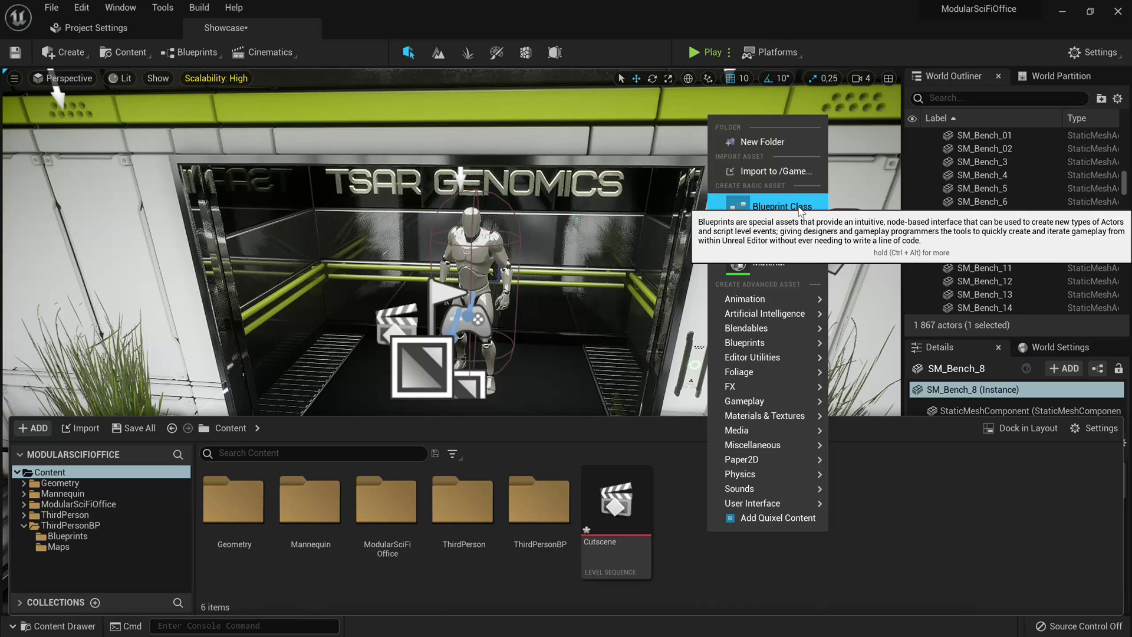
click(800, 211)
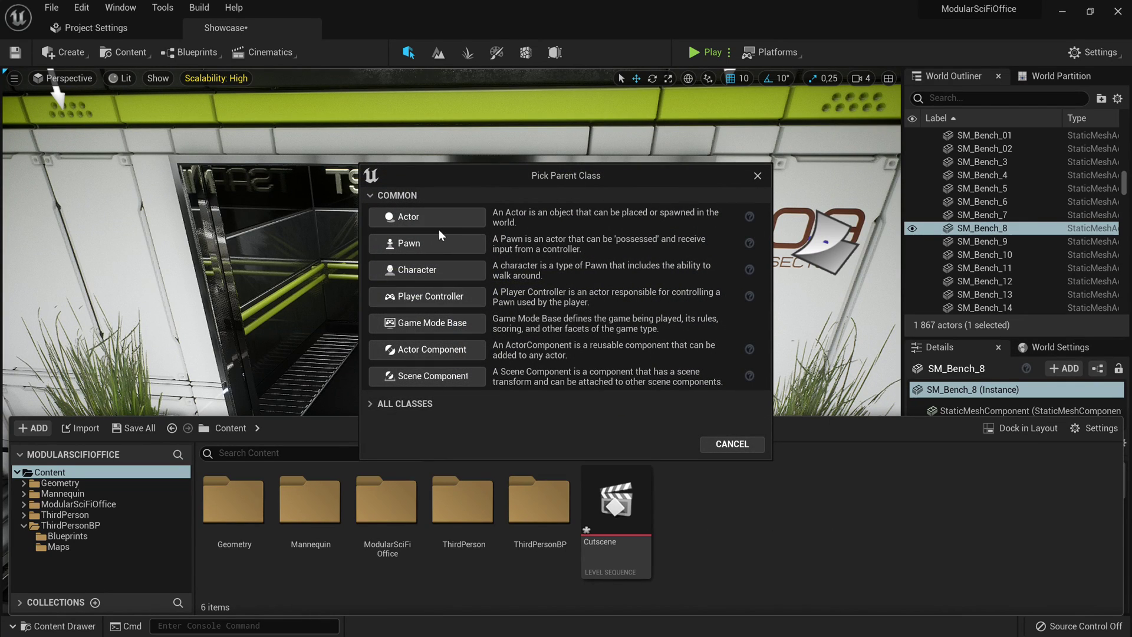
click(431, 218)
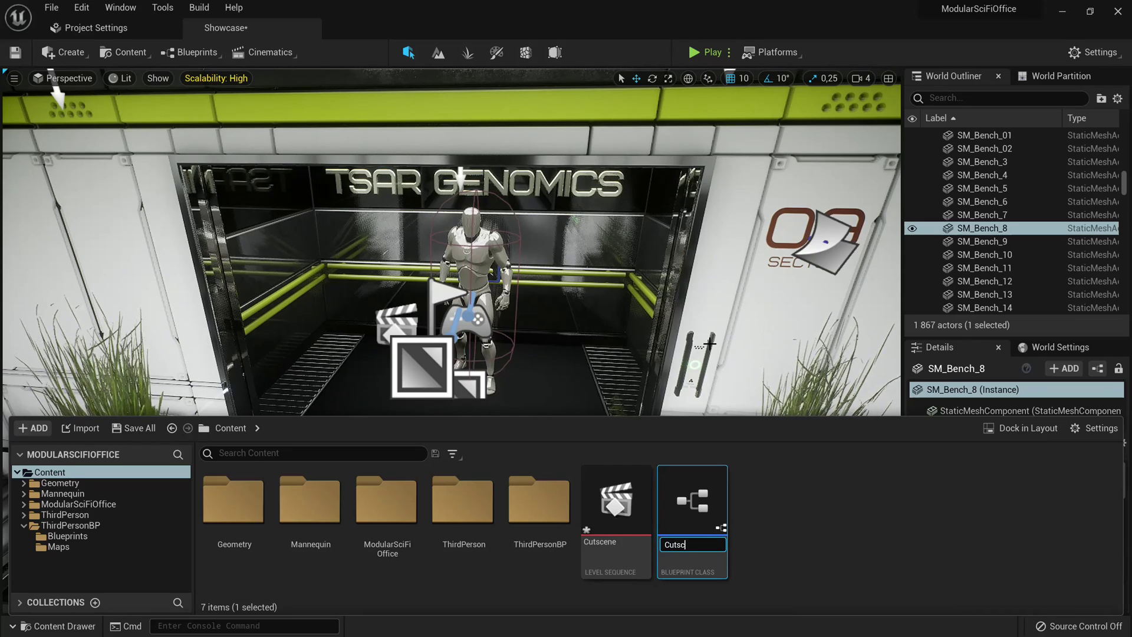
text(CutsceneTrigg)
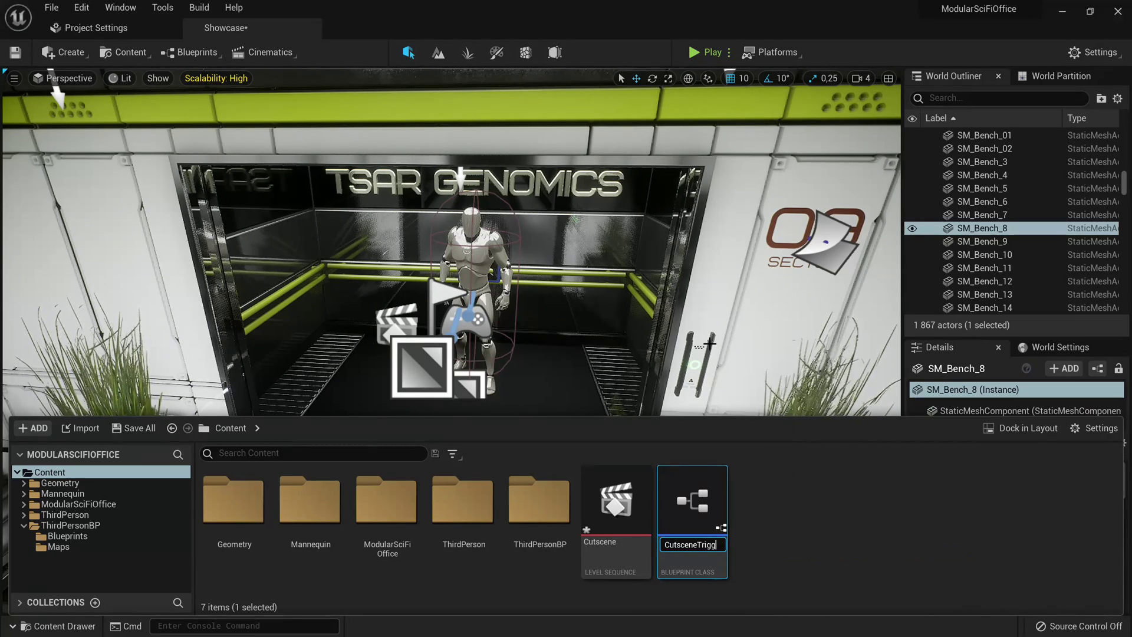
text(er)
key(Return)
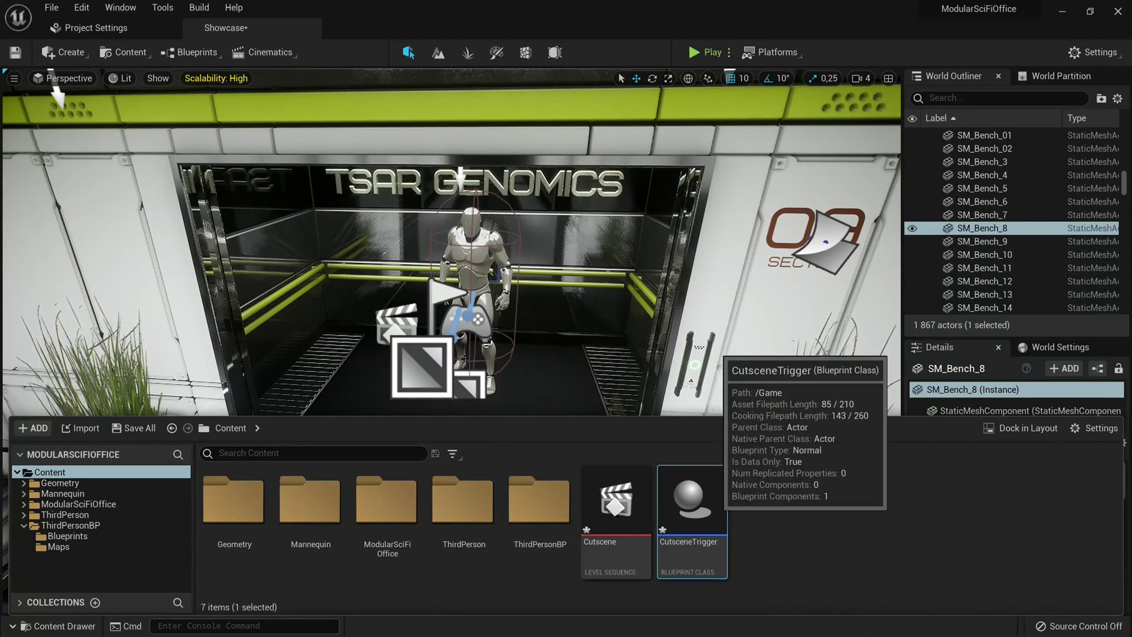
Step: Open the CutsceneTrigger blueprint and add a Box Collision component under its root
double_click(691, 501)
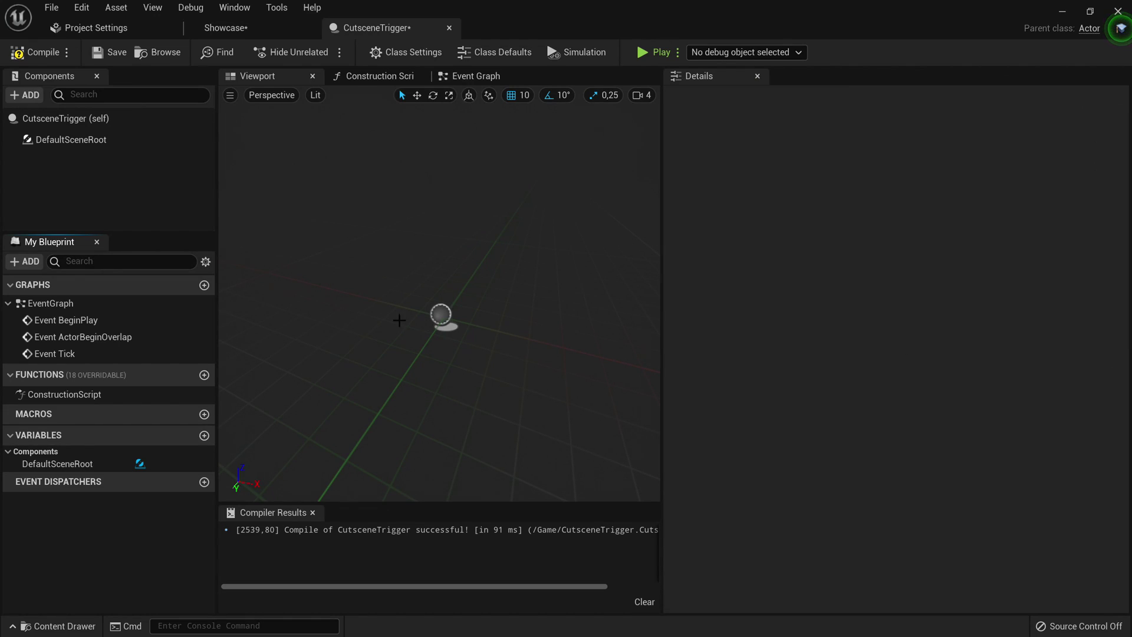
click(30, 99)
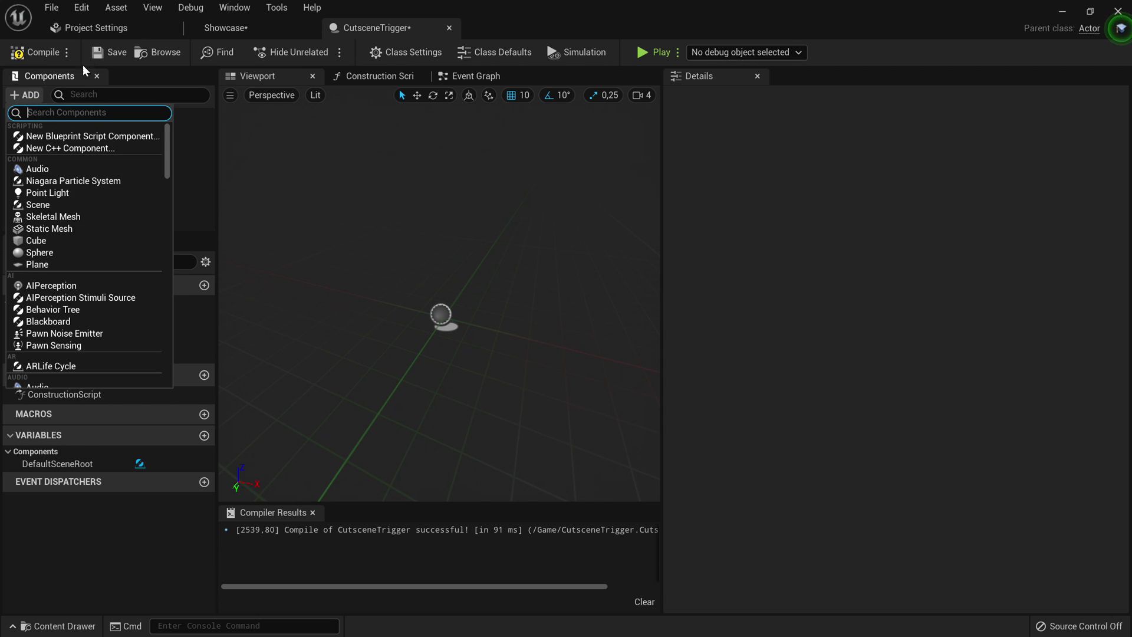
text(box)
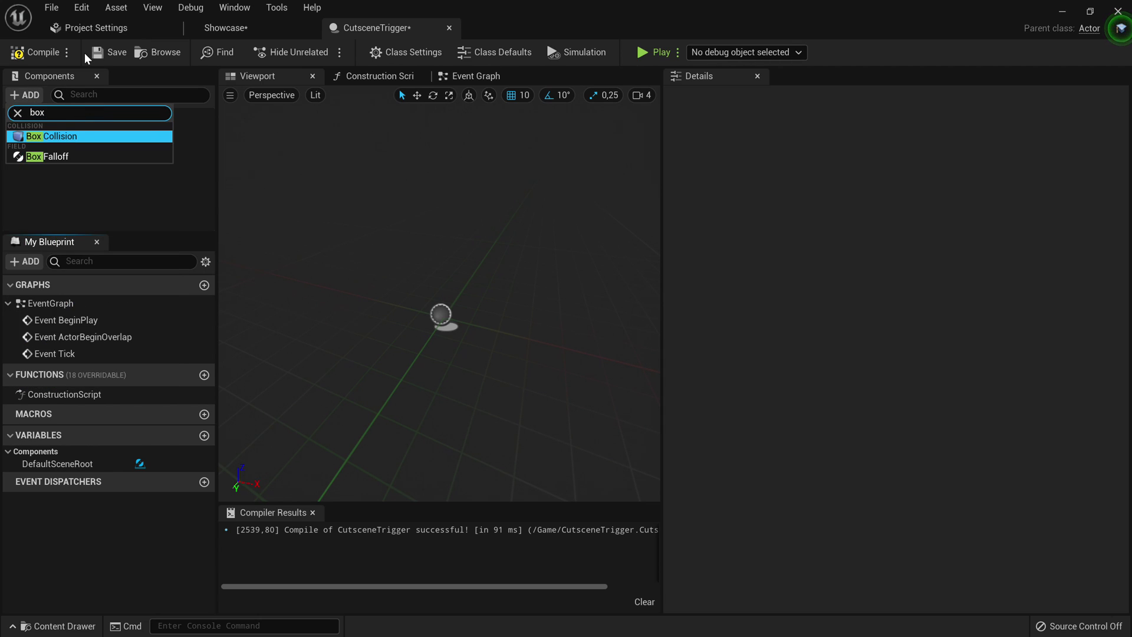
key(Return)
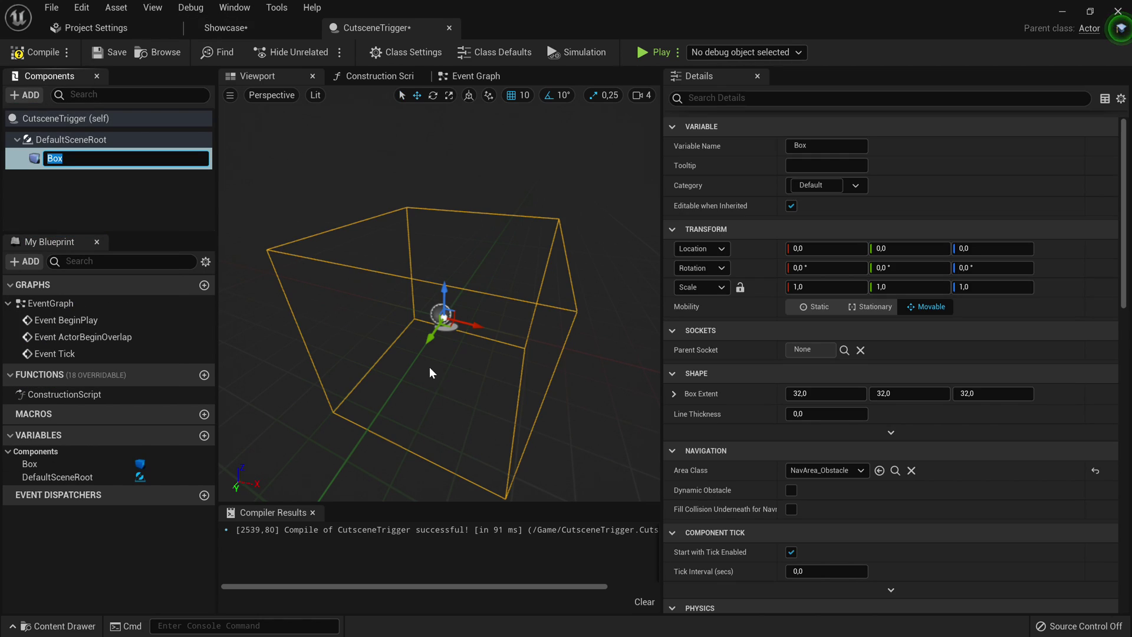
right_drag(430, 368, 441, 357)
right_drag(534, 385, 545, 374)
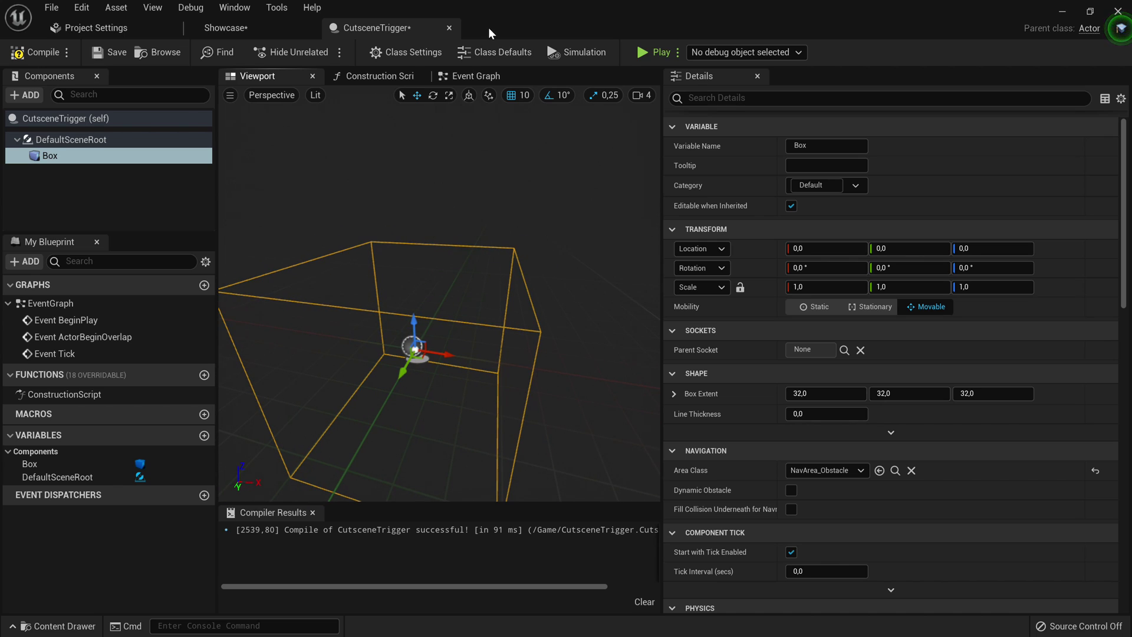
Step: In the Event Graph, add a Create Level Sequence Player node wired to Event BeginPlay and straighten their connection
click(480, 83)
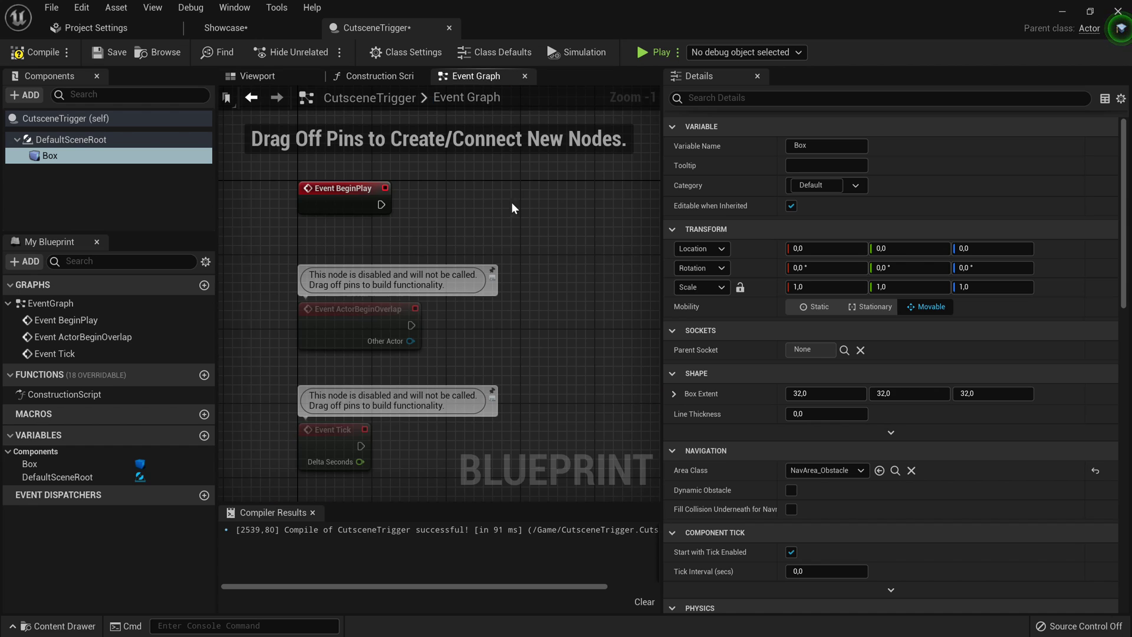
right_drag(484, 200, 443, 267)
scroll(478, 289, up, 1)
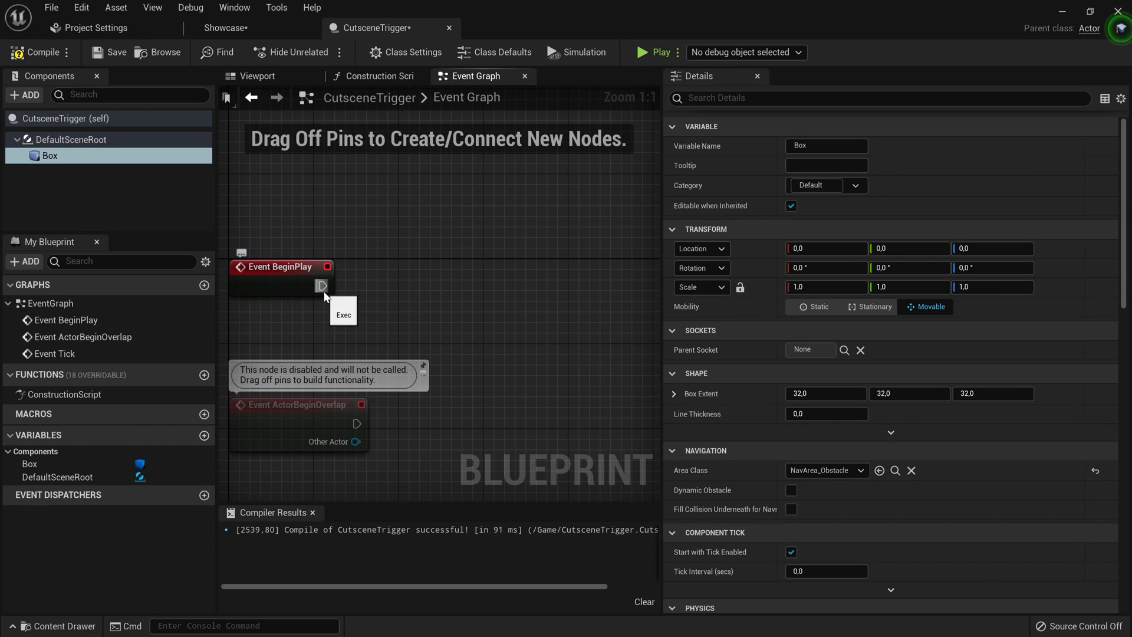
drag(451, 278, 451, 278)
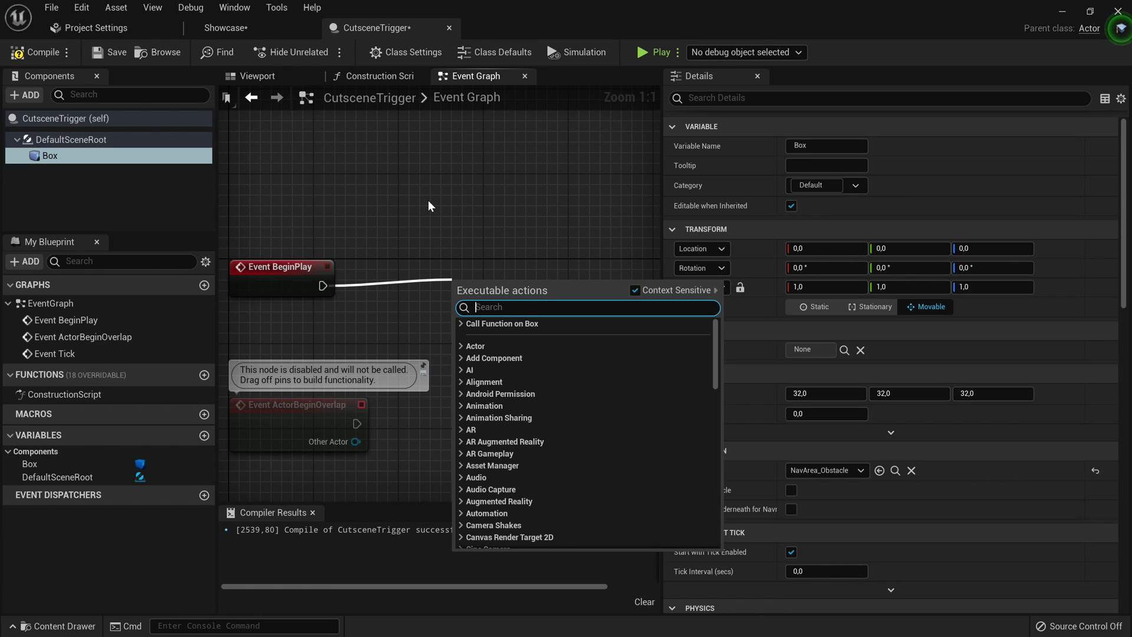
text(Play)
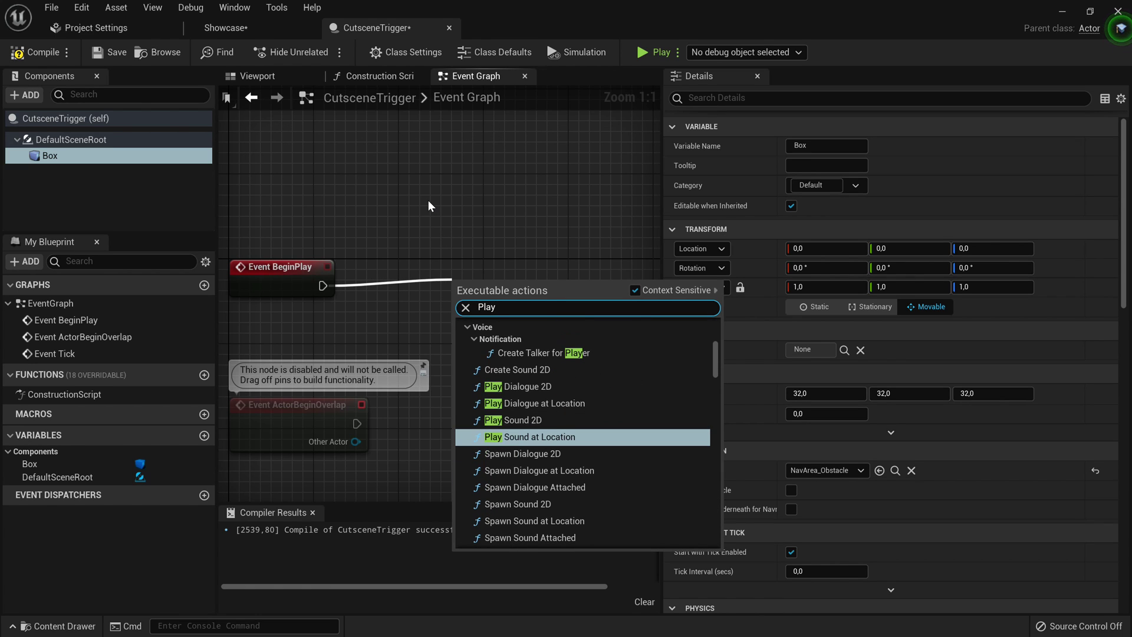
text( leve)
key(Up)
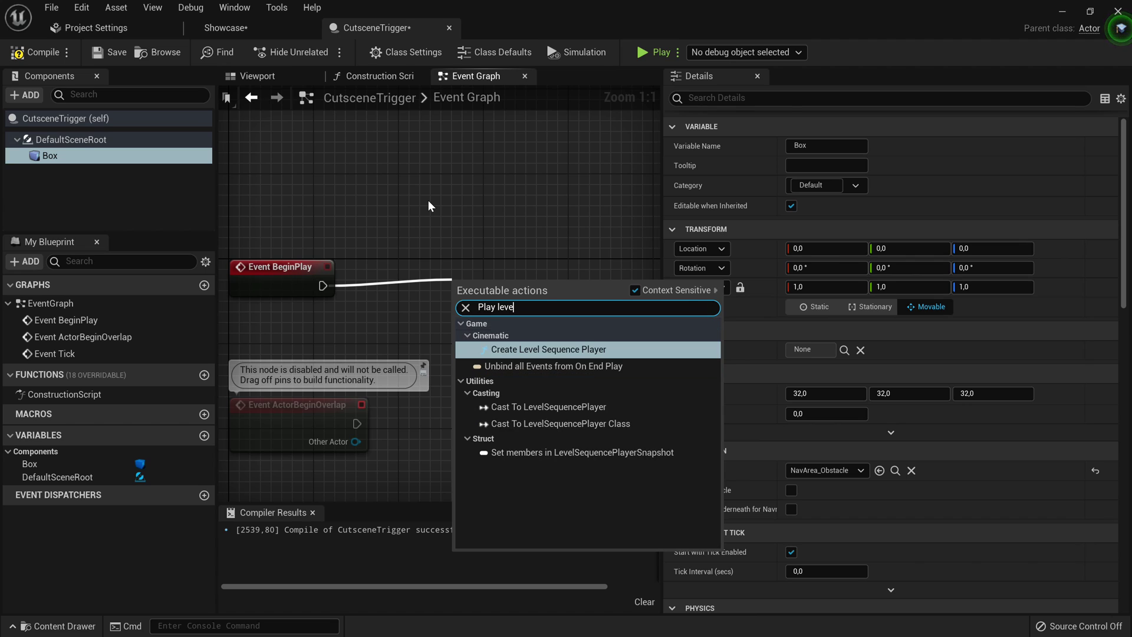
key(Return)
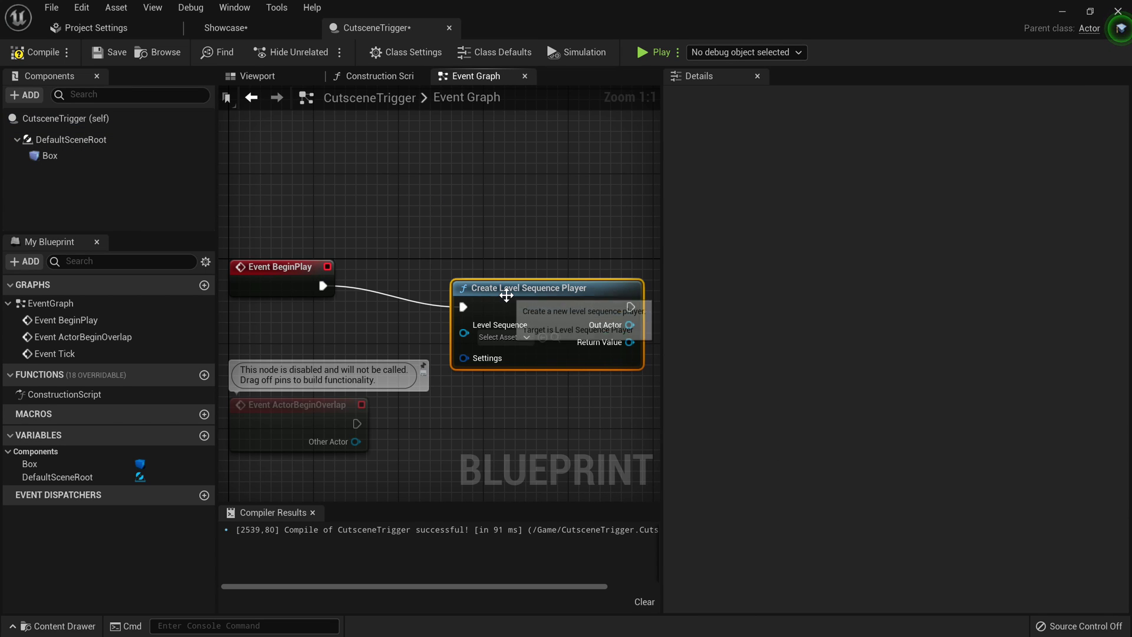
key(q)
right_drag(526, 356, 526, 335)
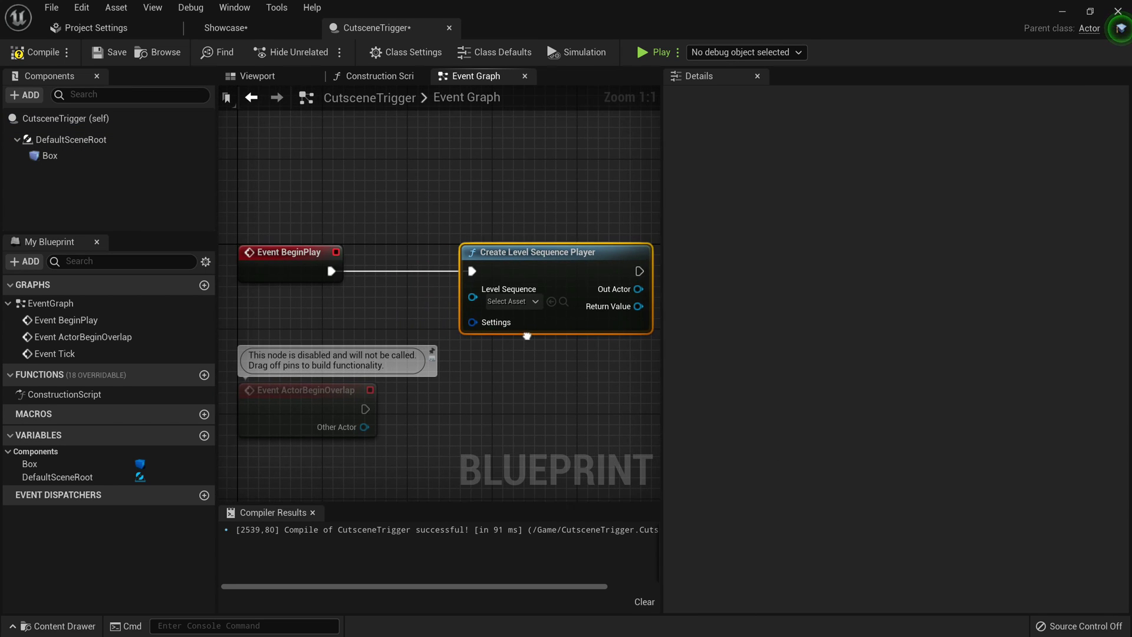
Step: Promote the Create Level Sequence Player node's Level Sequence input to a variable and place its getter below Event BeginPlay
right_drag(591, 353, 507, 342)
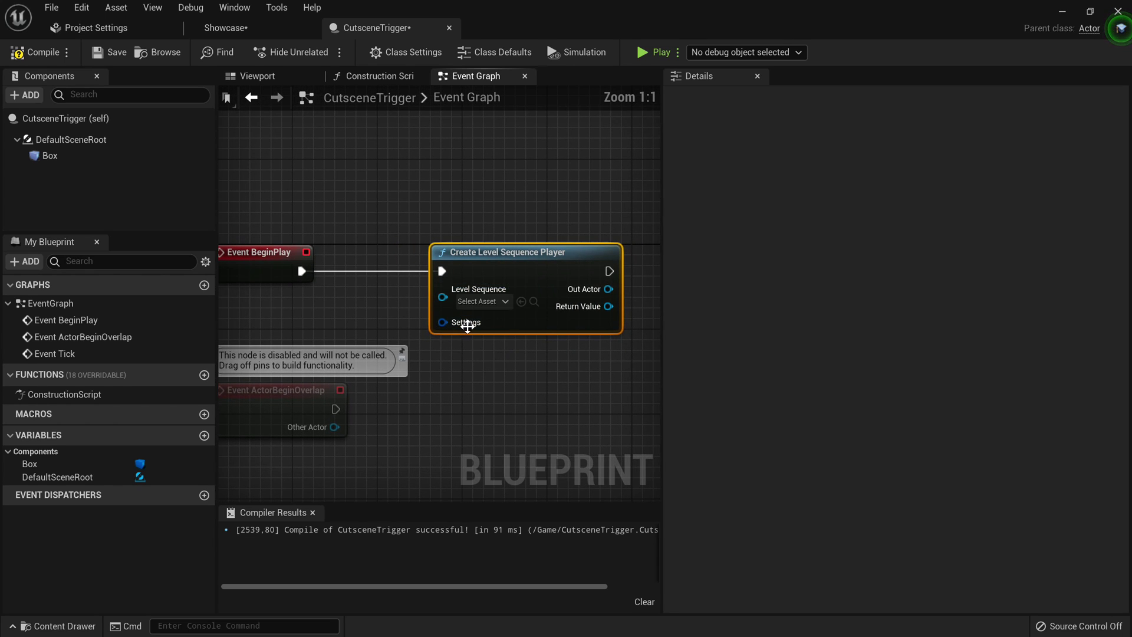
drag(443, 298, 360, 288)
click(406, 371)
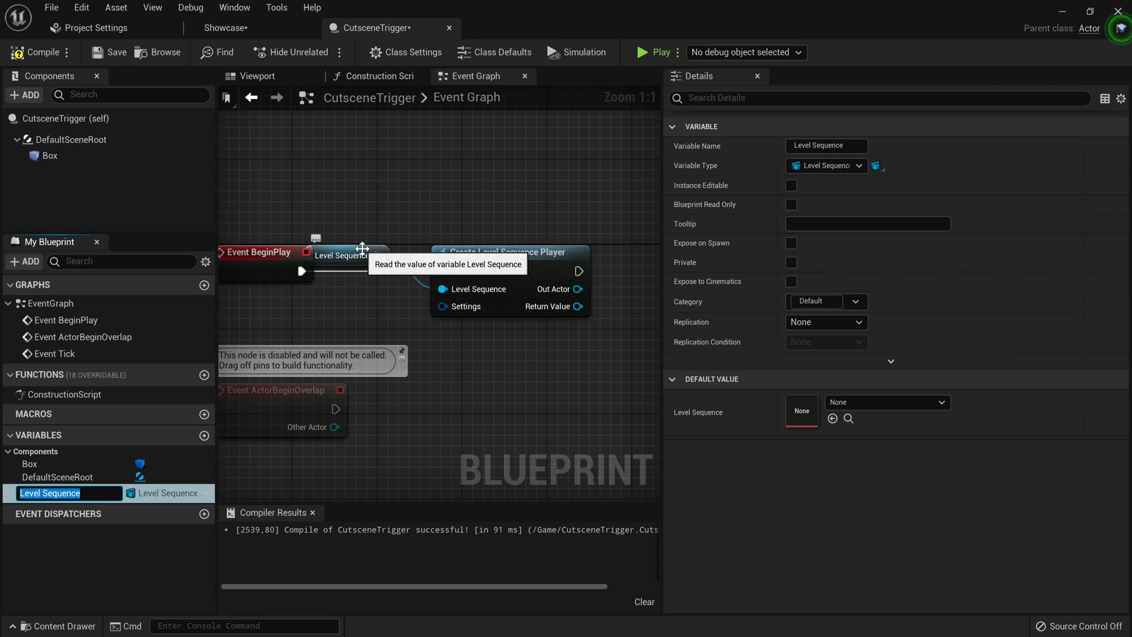
drag(362, 248, 275, 290)
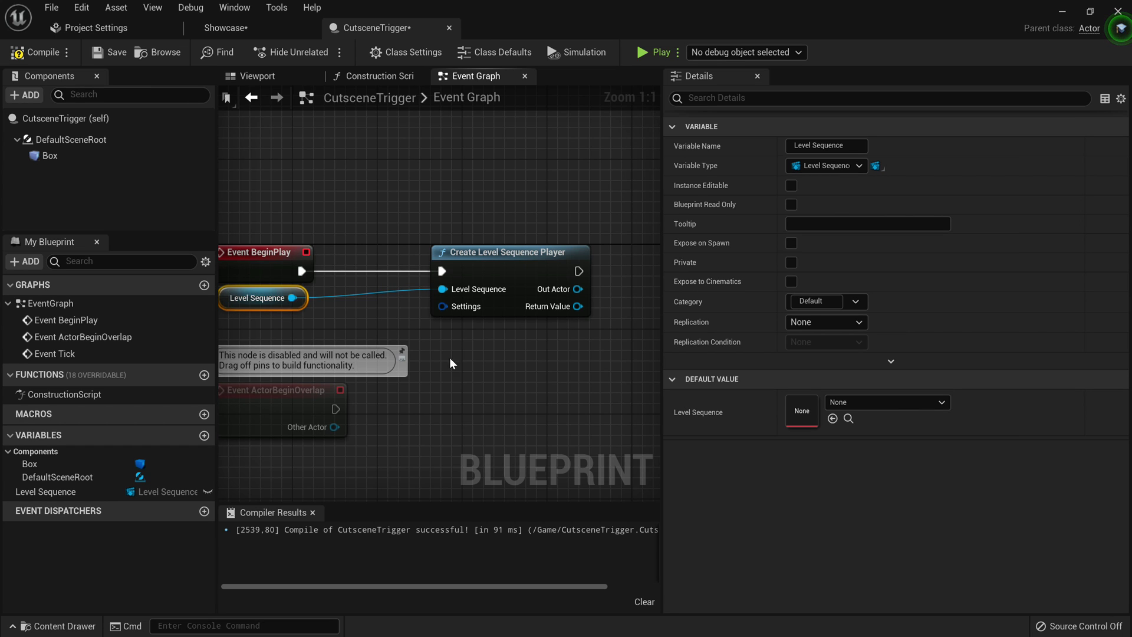
Step: Promote the Create Level Sequence Player node's Return Value to a variable named Cutscene and align its SET node with the player node
right_drag(526, 348, 390, 333)
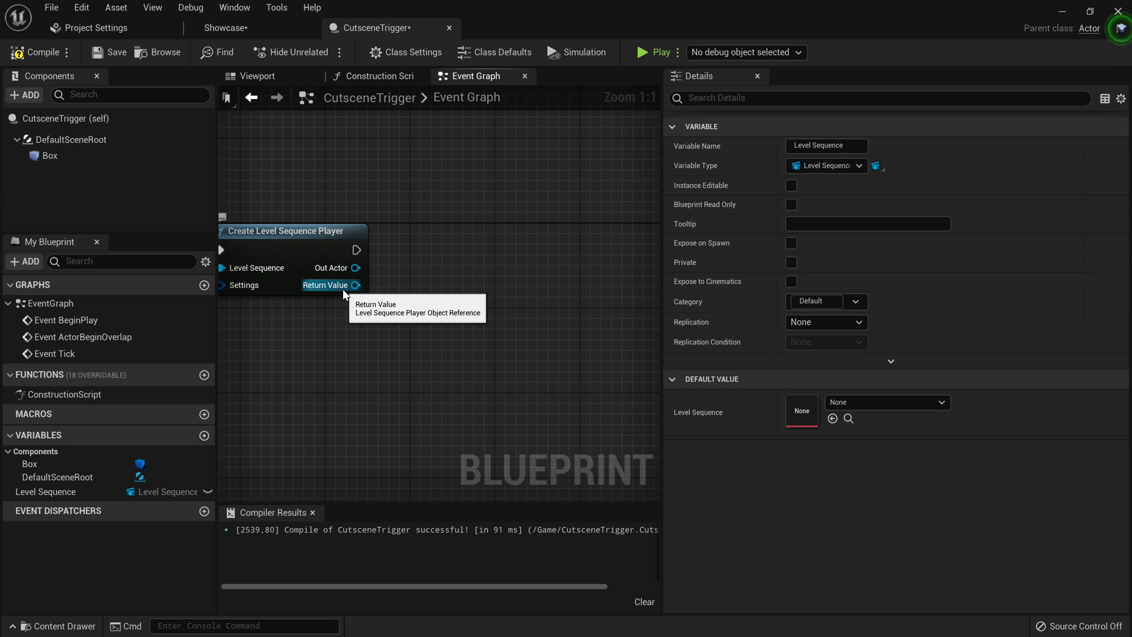
drag(355, 285, 443, 253)
click(512, 338)
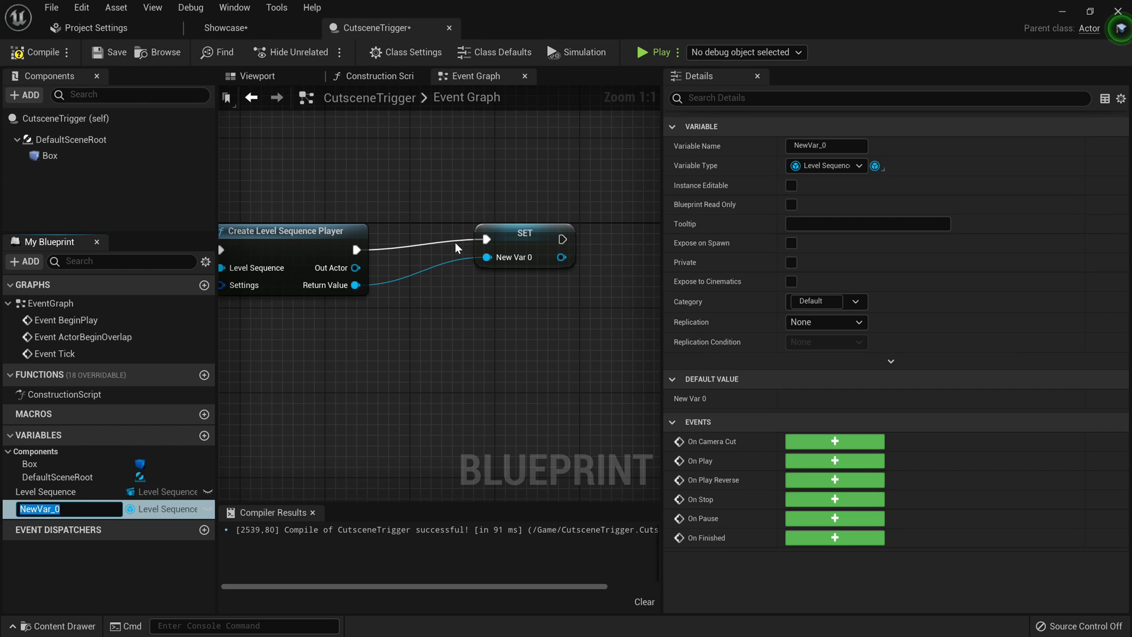
drag(527, 237, 474, 248)
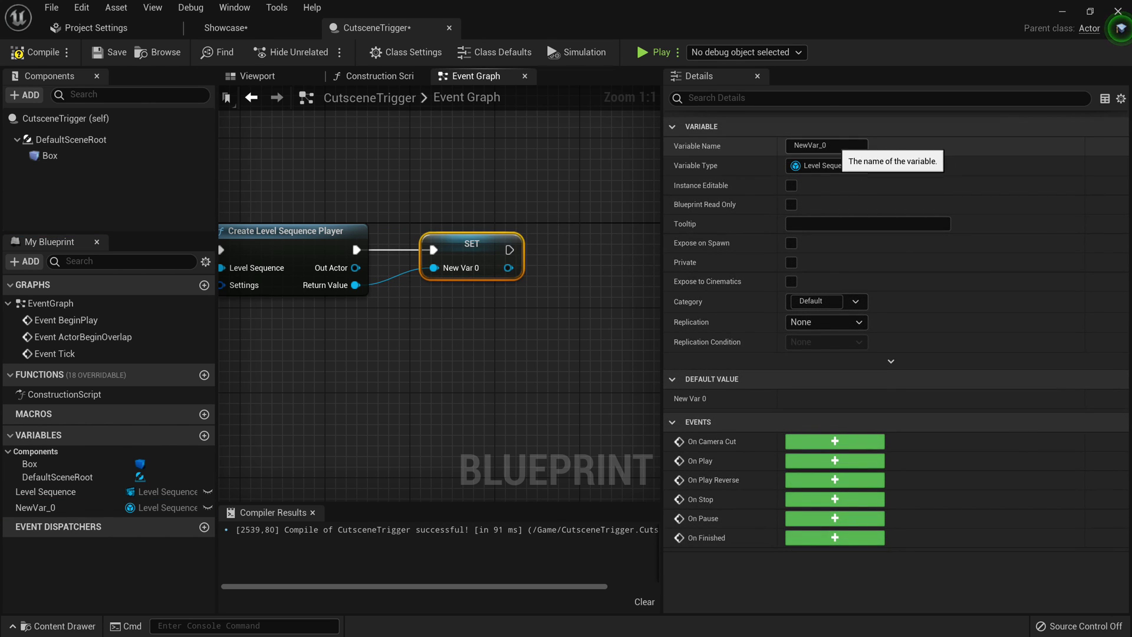
click(825, 145)
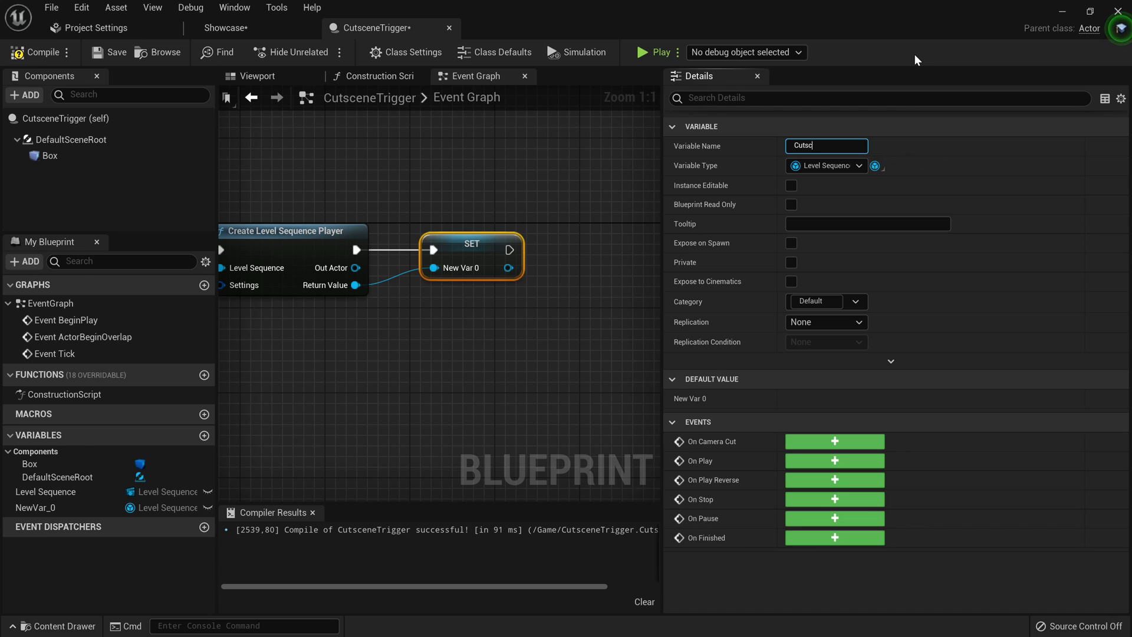
text(Cutscene)
key(Return)
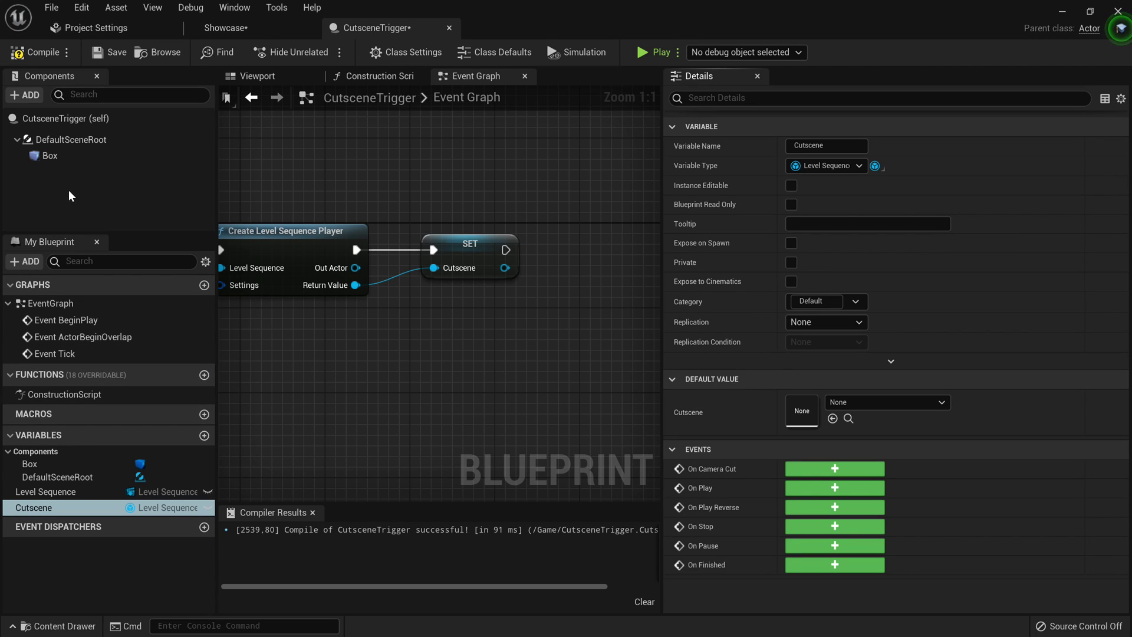
Step: Add an On Component Begin Overlap event for the Box component to the Event Graph
click(44, 157)
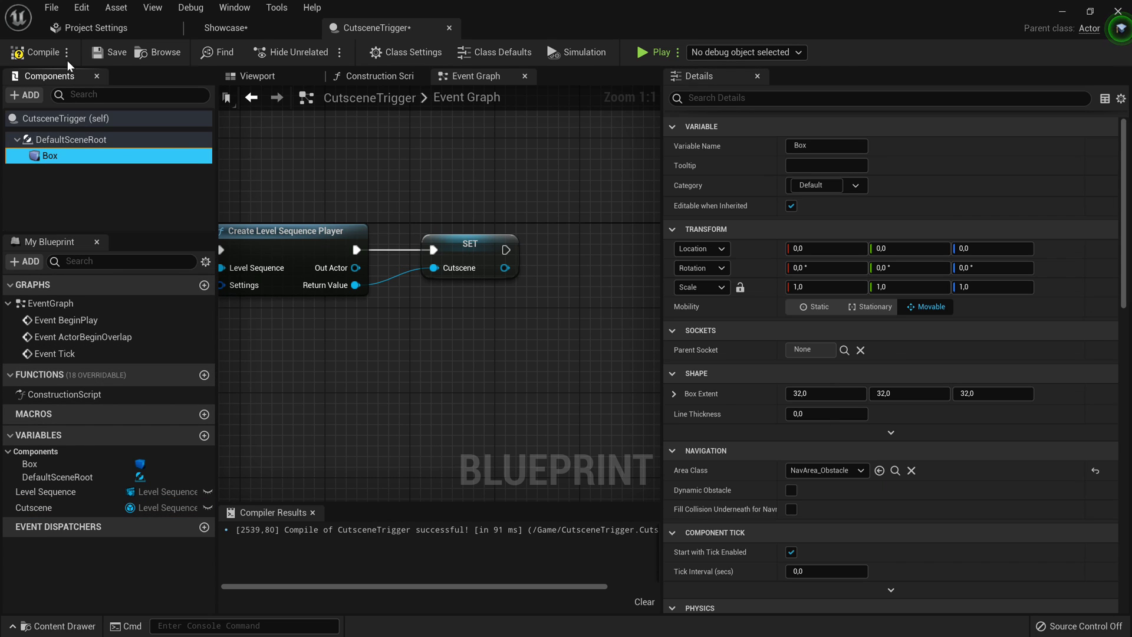
scroll(807, 525, down, 15)
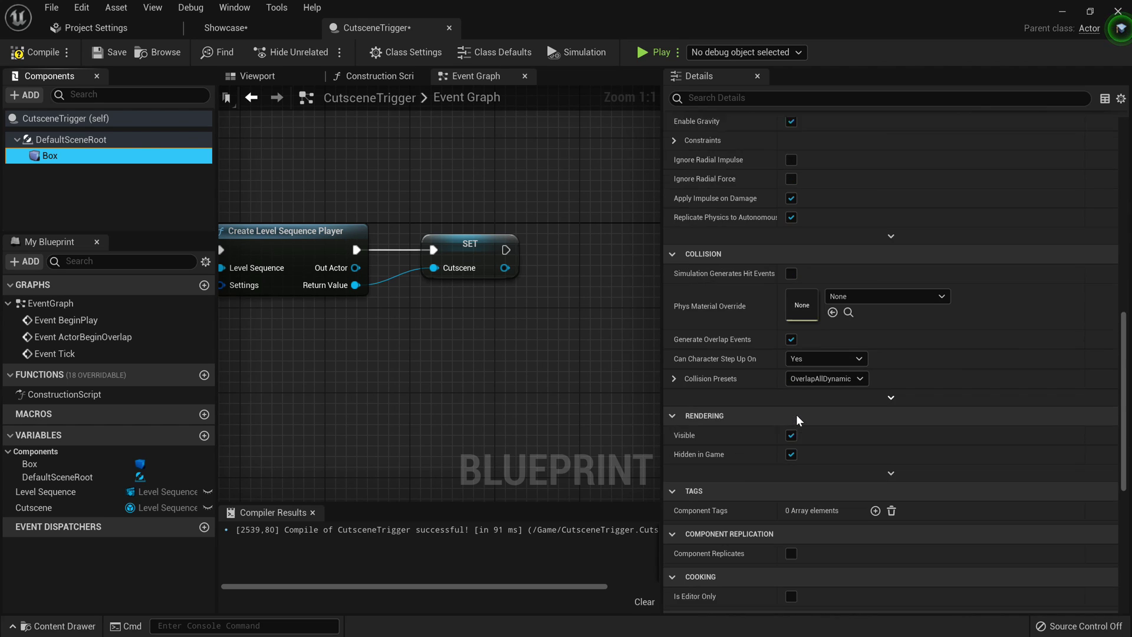
scroll(801, 404, down, 5)
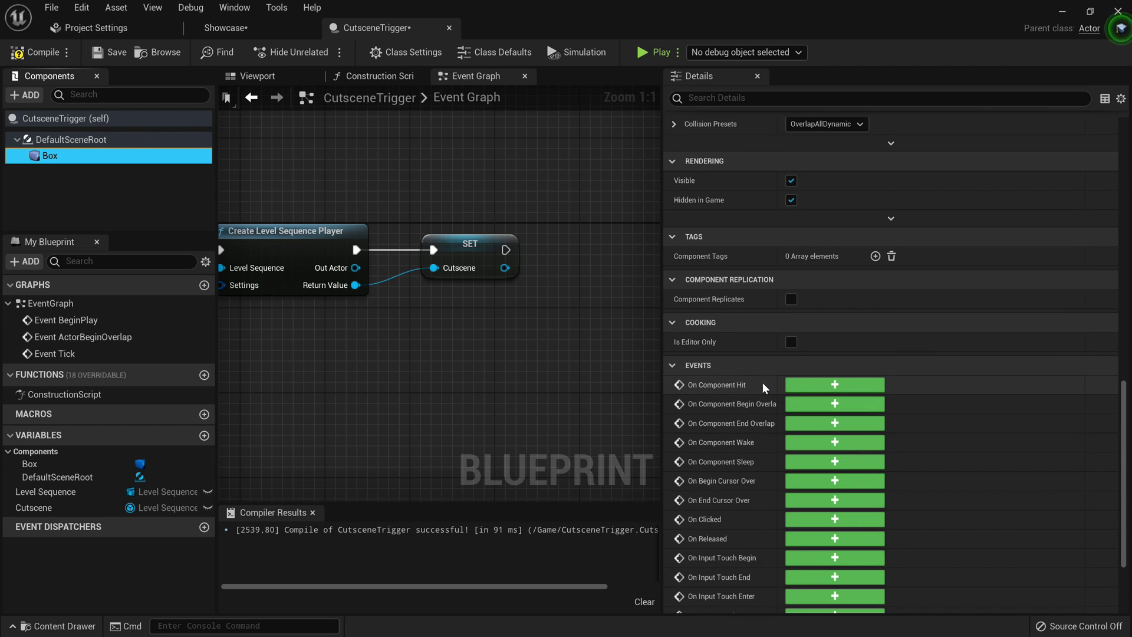
click(827, 405)
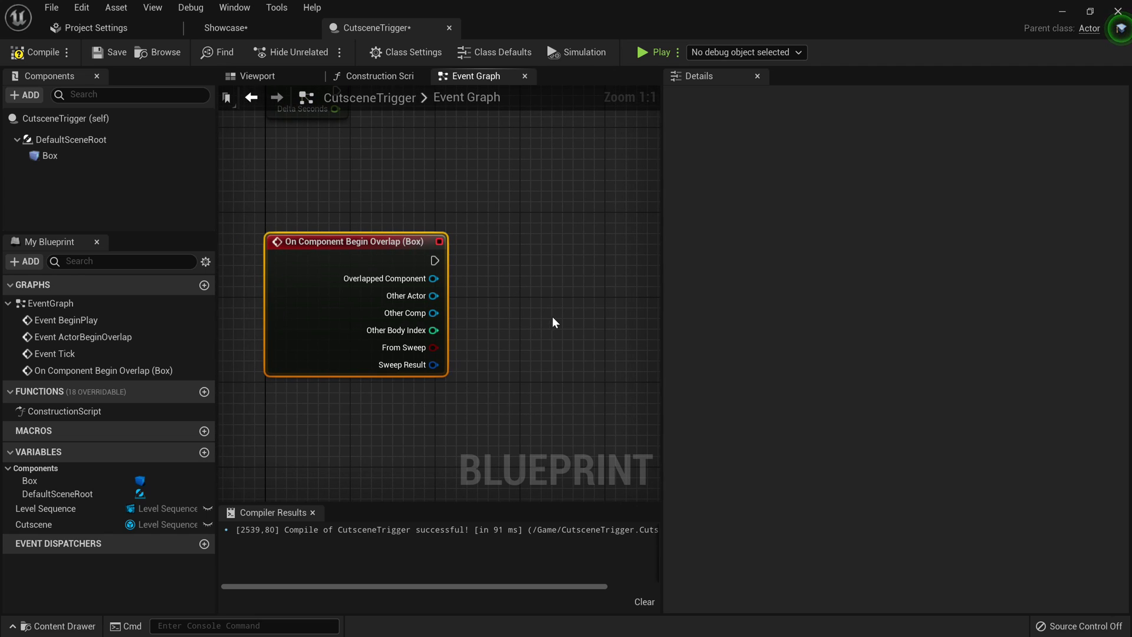
click(507, 321)
right_drag(518, 303, 462, 312)
scroll(510, 282, down, 1)
scroll(366, 256, up, 1)
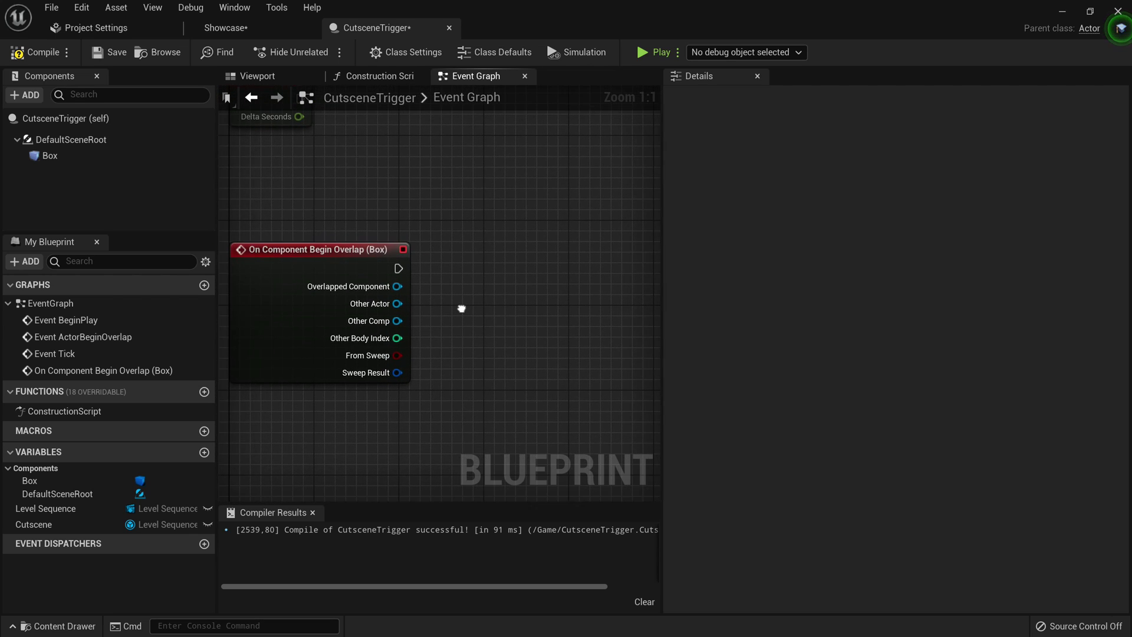
Step: Add a Branch node and wire it to the Box's On Component Begin Overlap event
click(538, 281)
drag(566, 272, 561, 244)
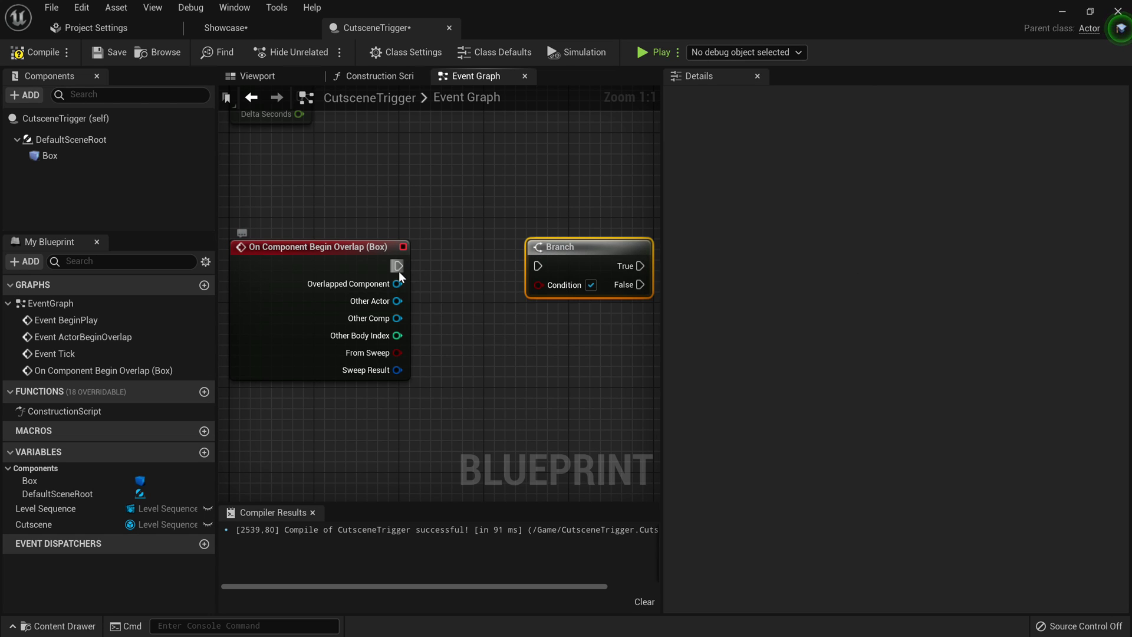
drag(399, 265, 522, 274)
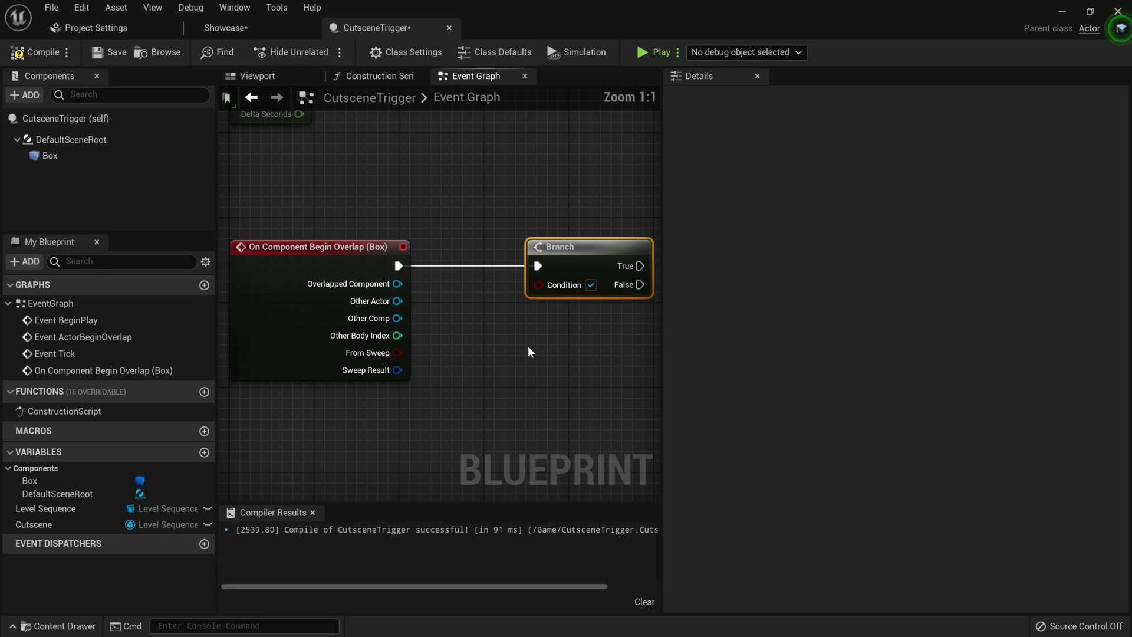
Step: Feed the Branch condition from an Equal node and connect the overlap event's Other Actor to the Equal node's first input
drag(555, 293, 492, 342)
text(=)
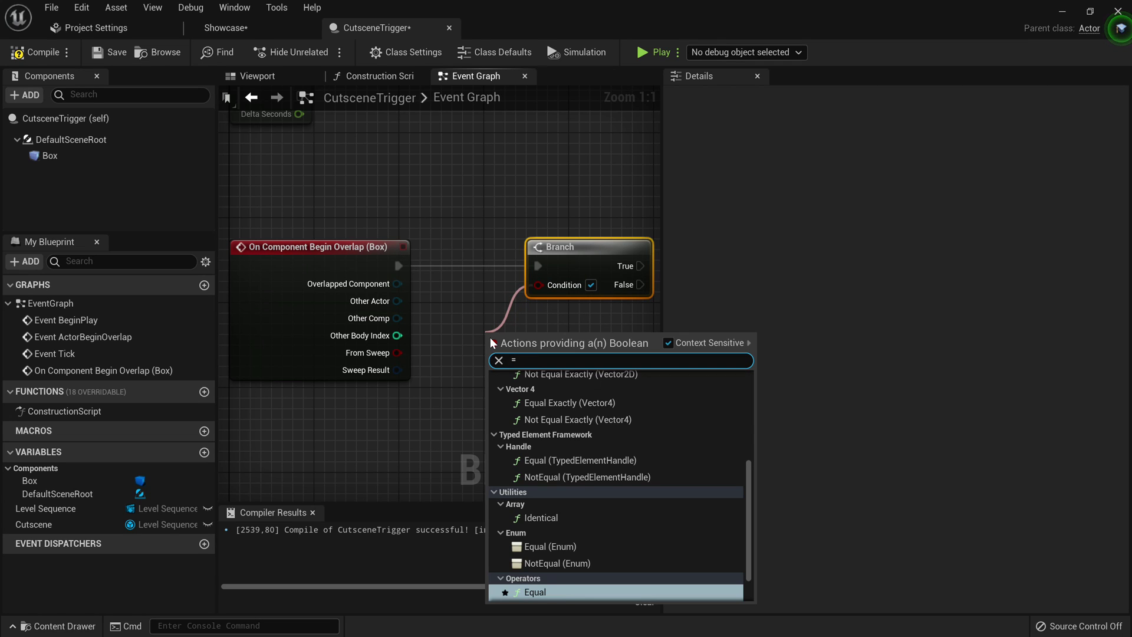
key(Return)
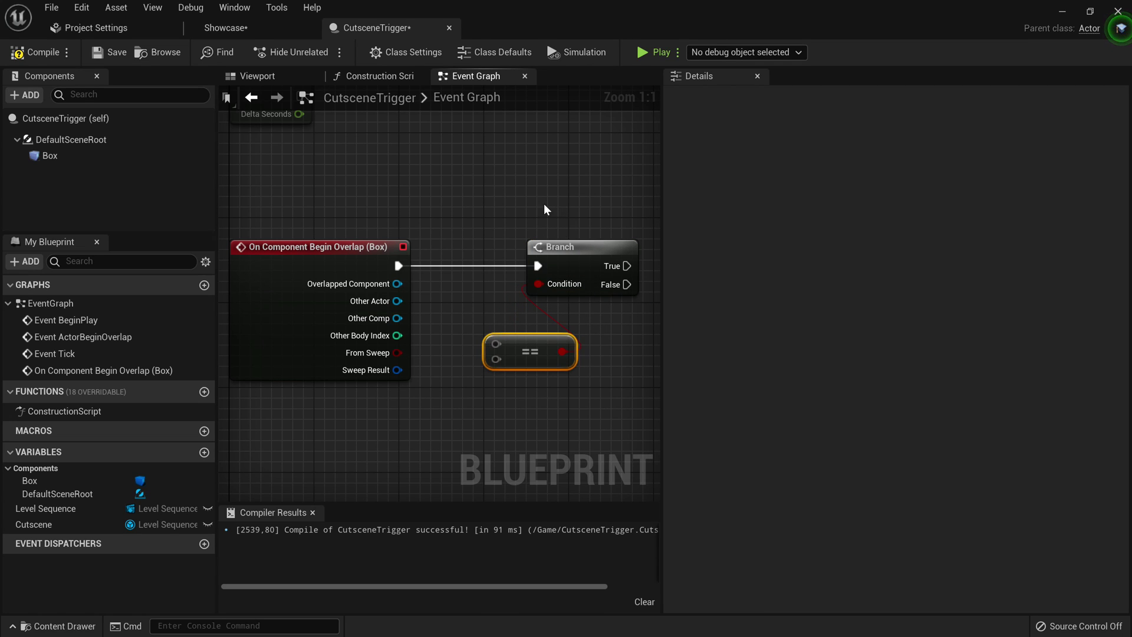
drag(561, 247, 632, 247)
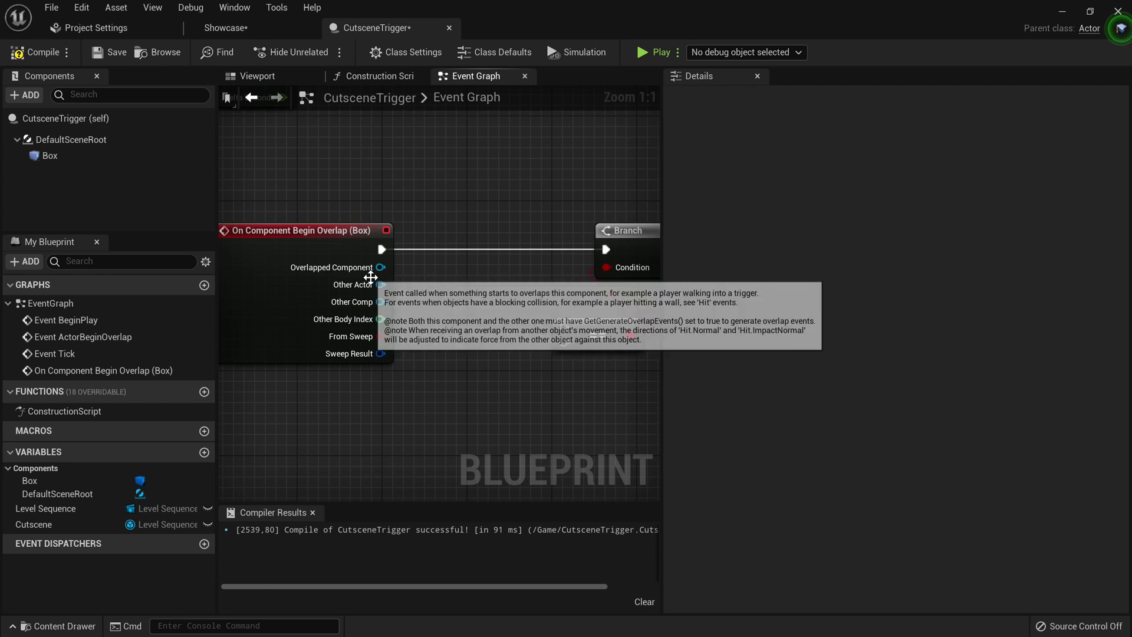
drag(380, 284, 564, 334)
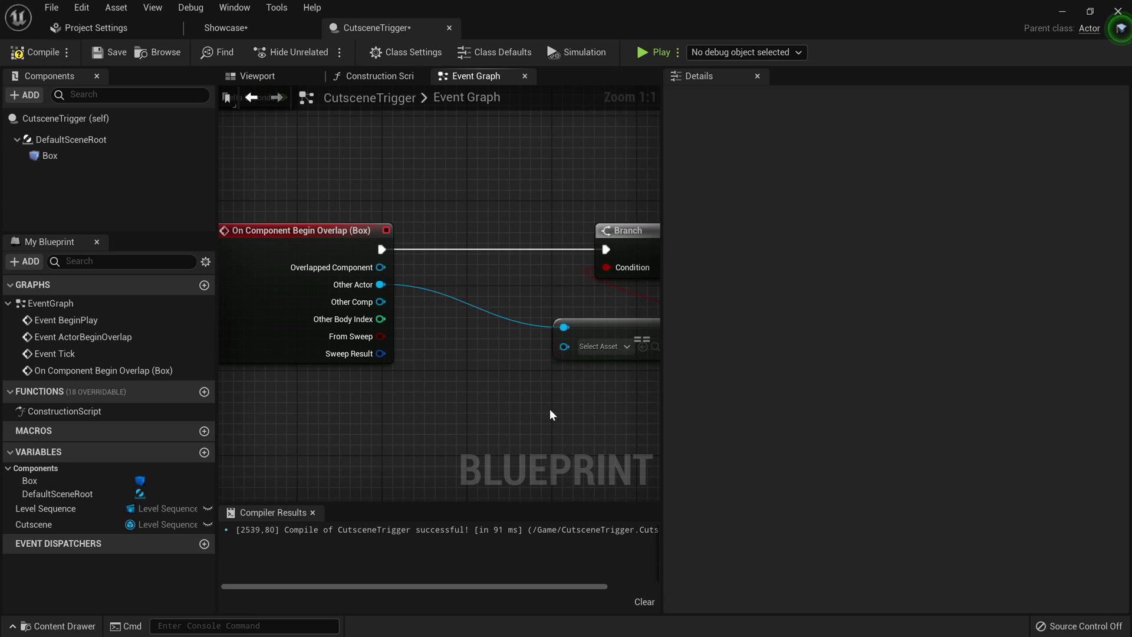
Step: Connect a Get Player Character node to the Equal node's second input and place it below the overlap event
right_drag(550, 413, 522, 363)
drag(542, 297, 381, 411)
text(GetPlaye)
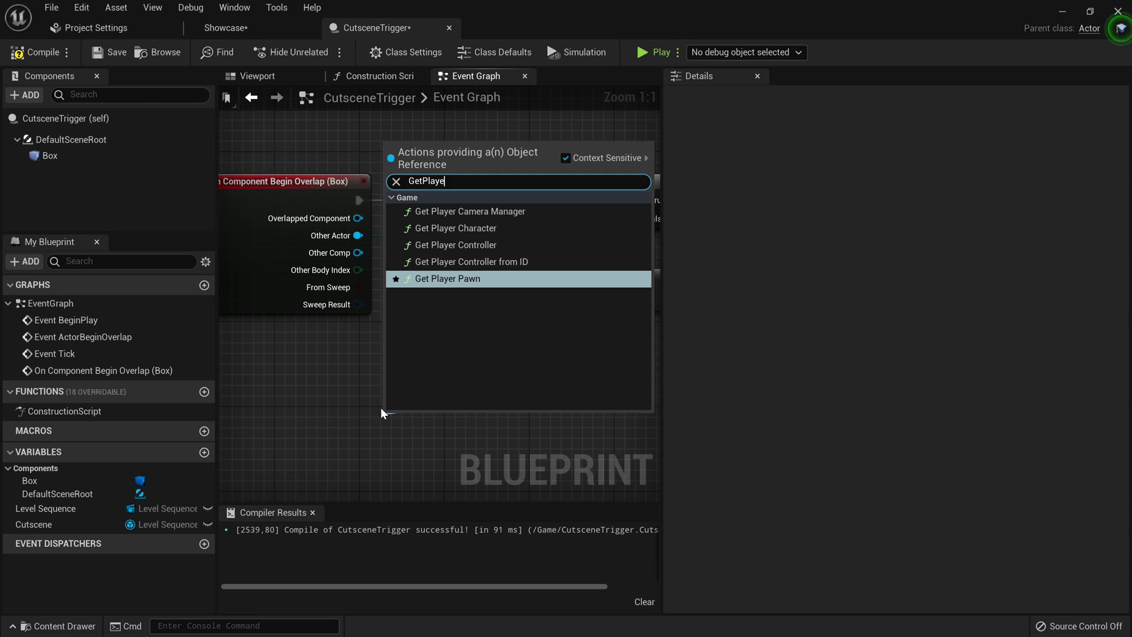
text(r)
key(Up)
key(Up)
key(Up)
key(Return)
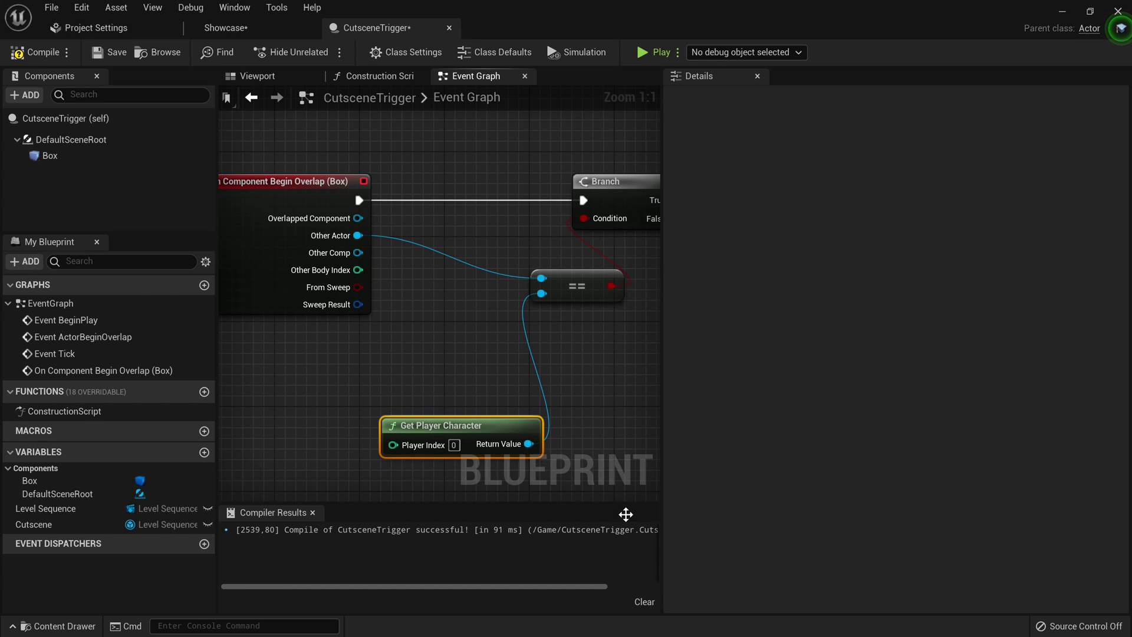
drag(502, 433, 340, 348)
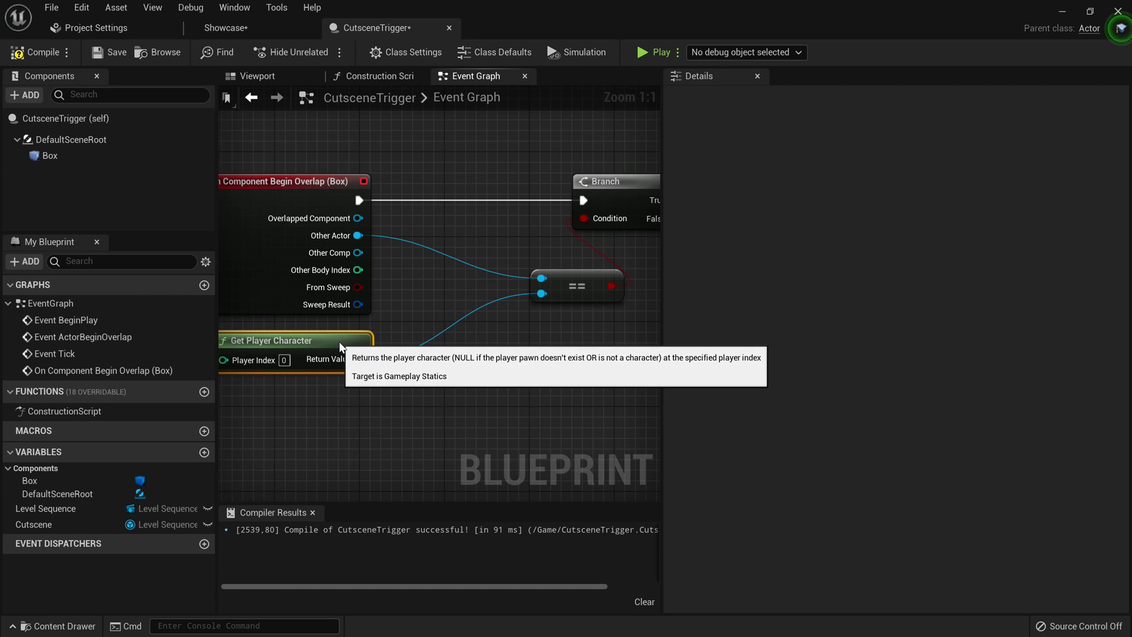
Step: Move the Branch node farther right, past the Equal node, keeping it level with the overlap event
right_drag(486, 378, 521, 392)
scroll(370, 339, up, 1)
scroll(452, 354, down, 1)
scroll(462, 357, up, 1)
scroll(512, 379, down, 1)
scroll(523, 376, up, 1)
scroll(492, 384, down, 1)
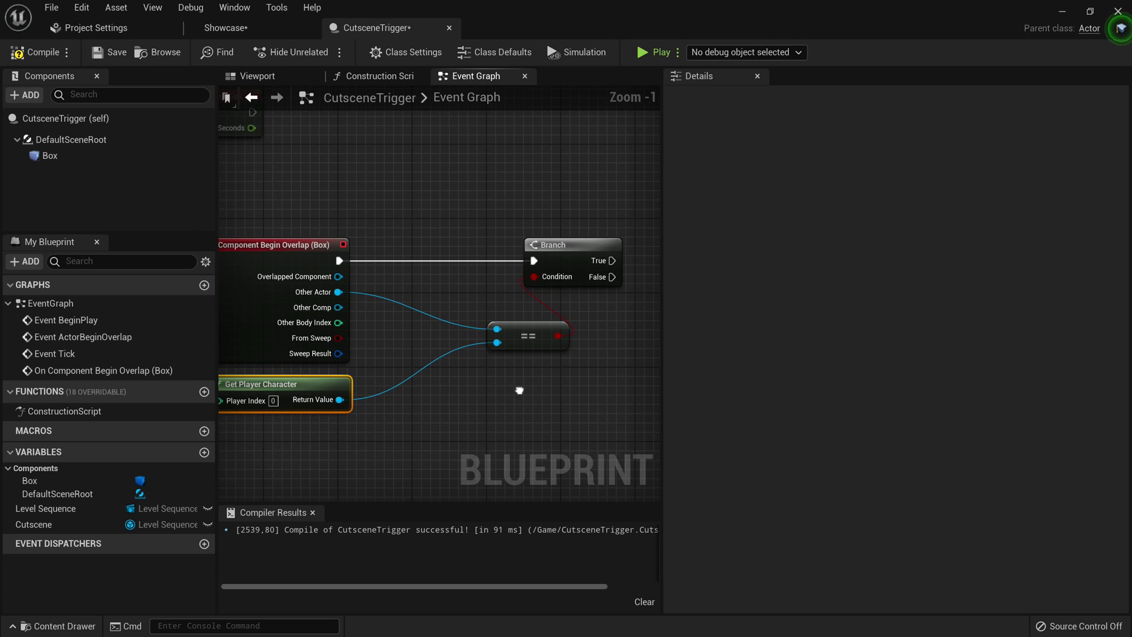
scroll(557, 387, up, 1)
scroll(590, 387, down, 1)
right_drag(593, 387, 465, 385)
scroll(584, 368, up, 1)
drag(425, 254, 519, 255)
Step: Add a Do Once node on the Branch node's True output and align it with the Branch
right_drag(584, 304, 440, 310)
scroll(511, 308, down, 1)
right_drag(511, 308, 433, 289)
scroll(439, 301, up, 1)
drag(338, 270, 443, 275)
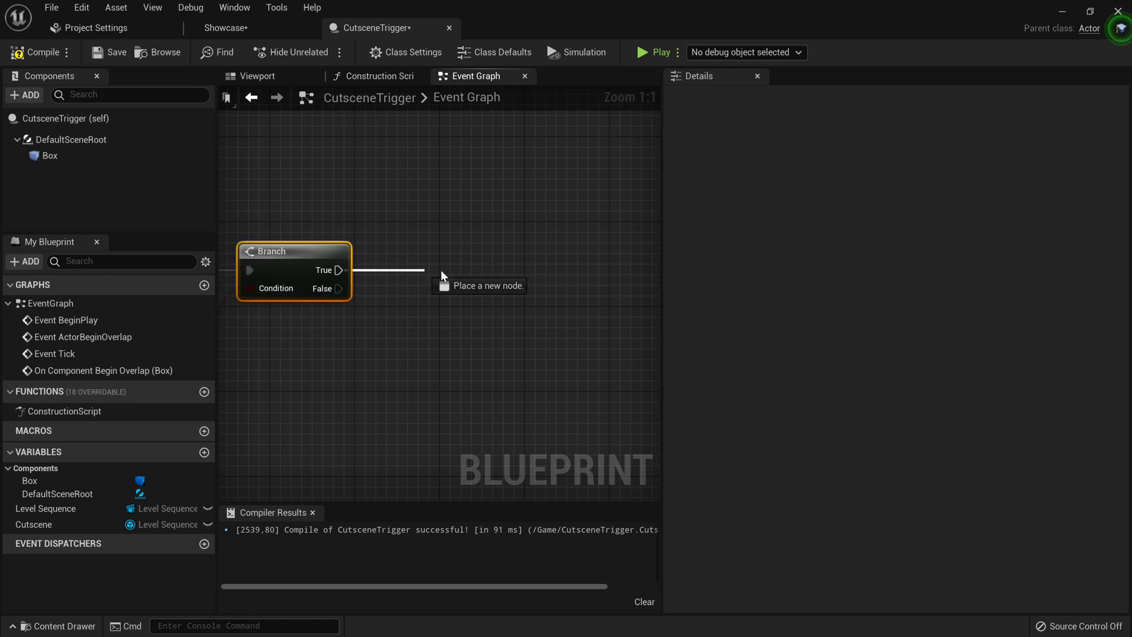
drag(509, 245, 504, 241)
text(Do)
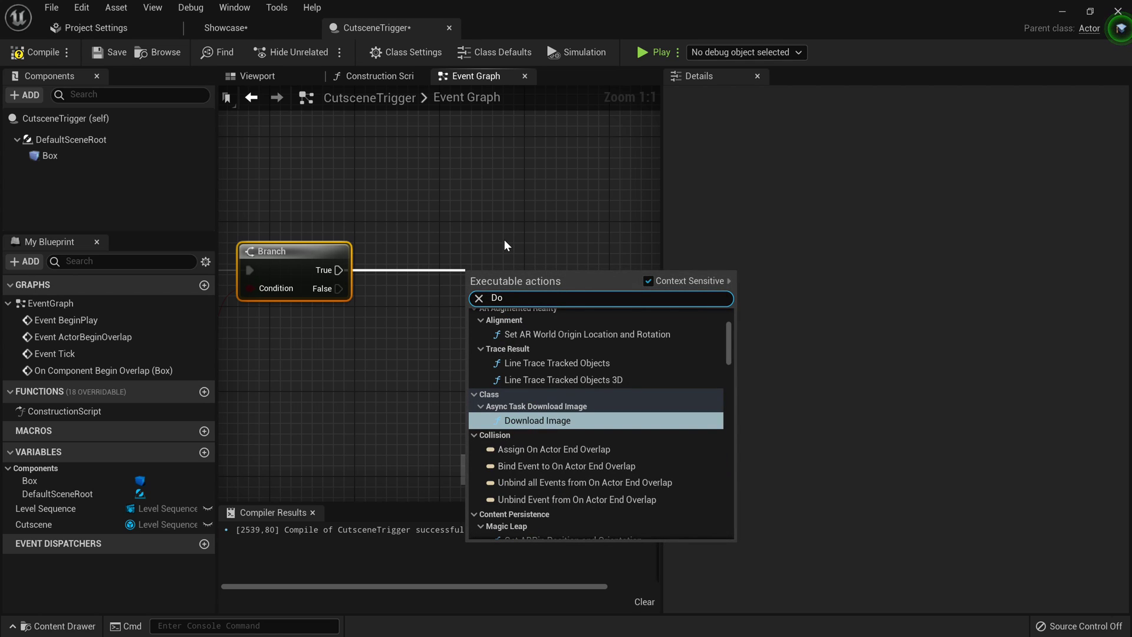
text( once)
key(Return)
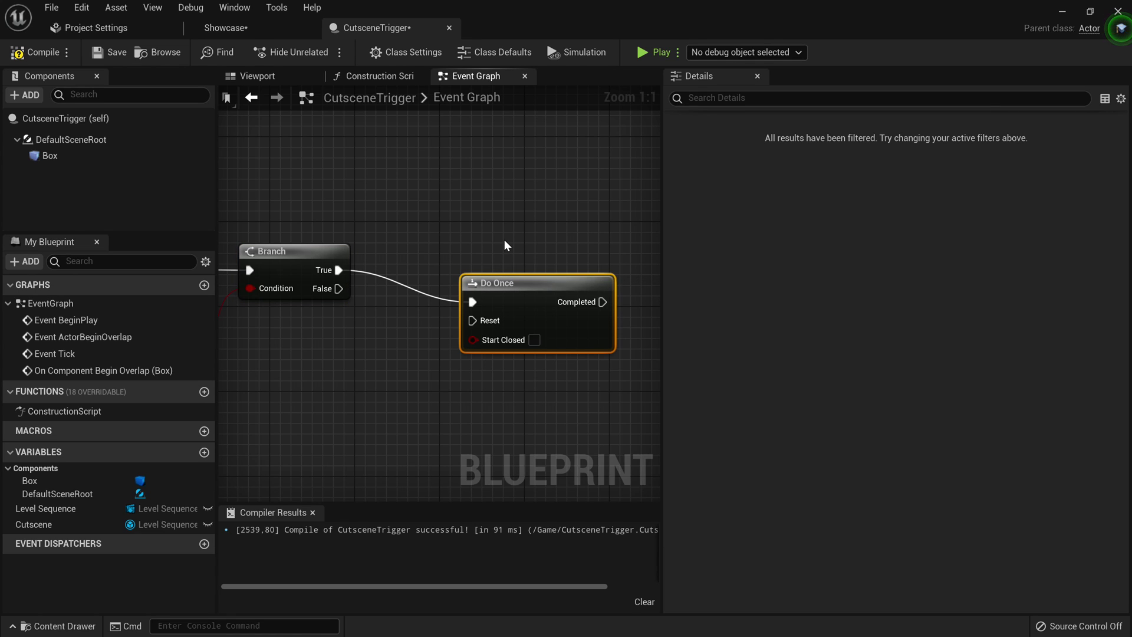
drag(498, 283, 445, 252)
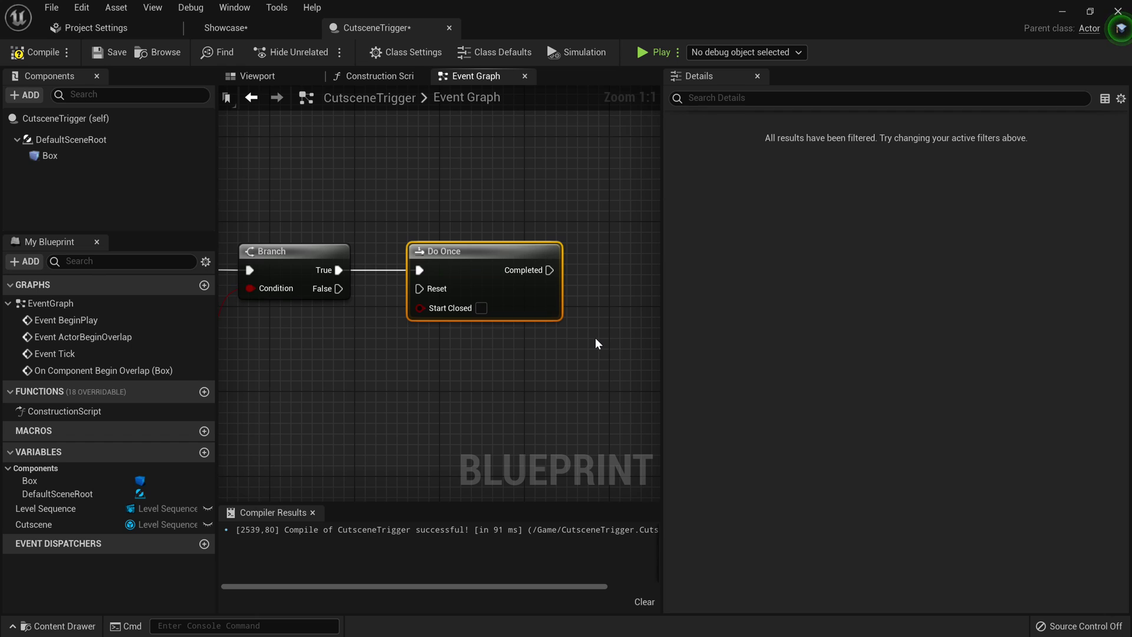
Step: Promote the overlap event's Other Actor output to a variable and wire its SET node after the Do Once node's Completed output
right_drag(605, 359, 642, 308)
scroll(511, 333, down, 2)
scroll(440, 318, down, 1)
right_drag(329, 315, 535, 330)
scroll(416, 316, up, 2)
scroll(525, 325, up, 1)
right_drag(460, 300, 407, 303)
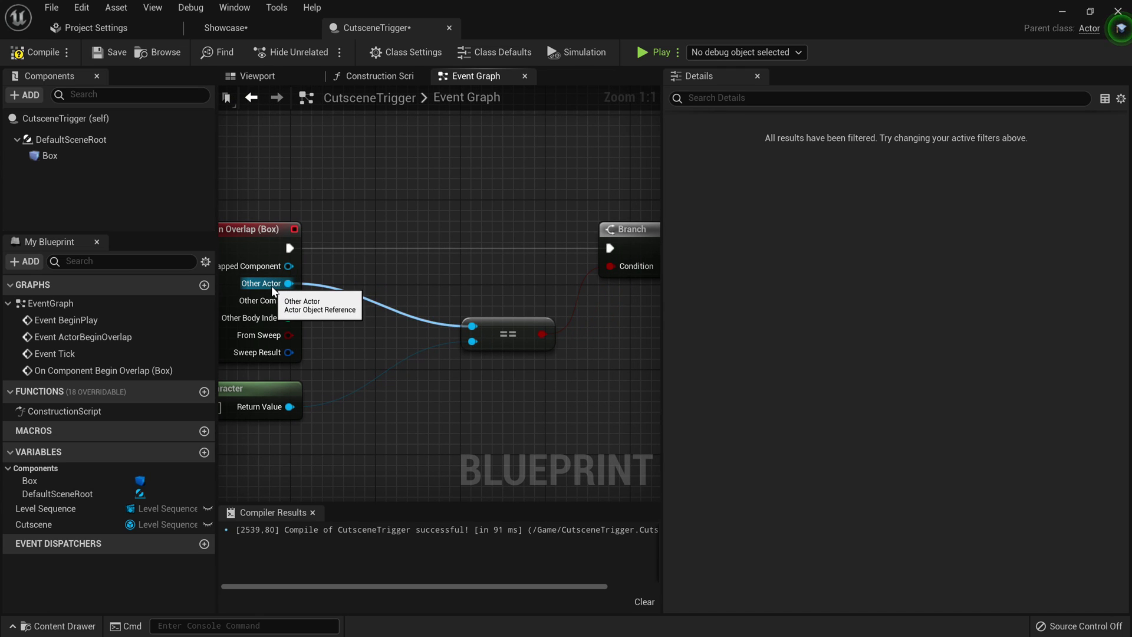
drag(275, 288, 390, 268)
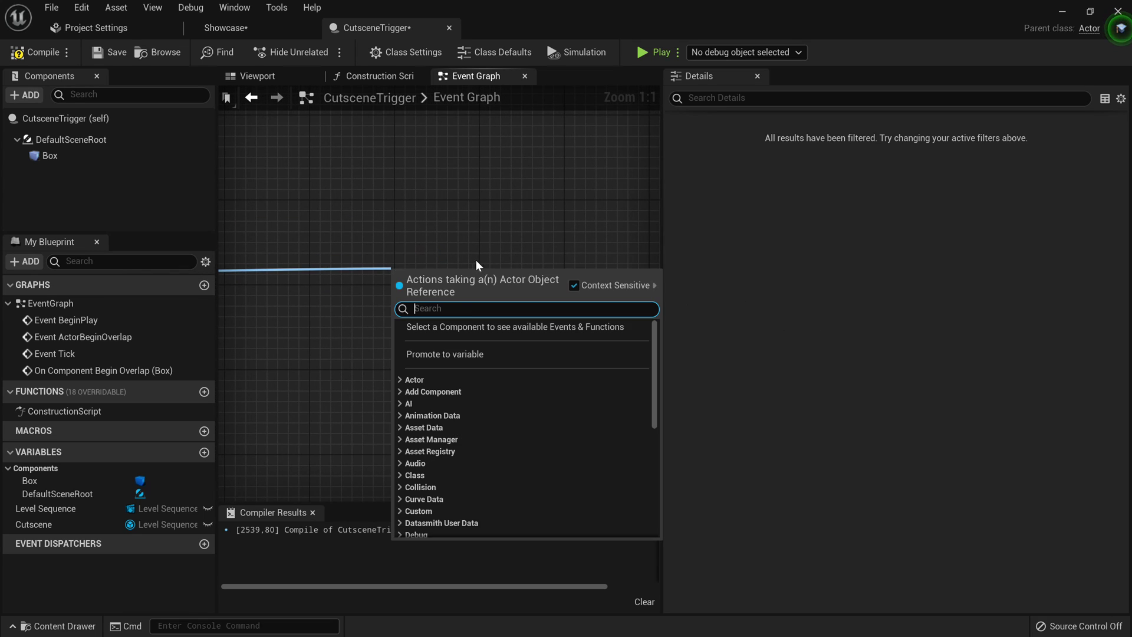
click(445, 354)
scroll(377, 253, down, 4)
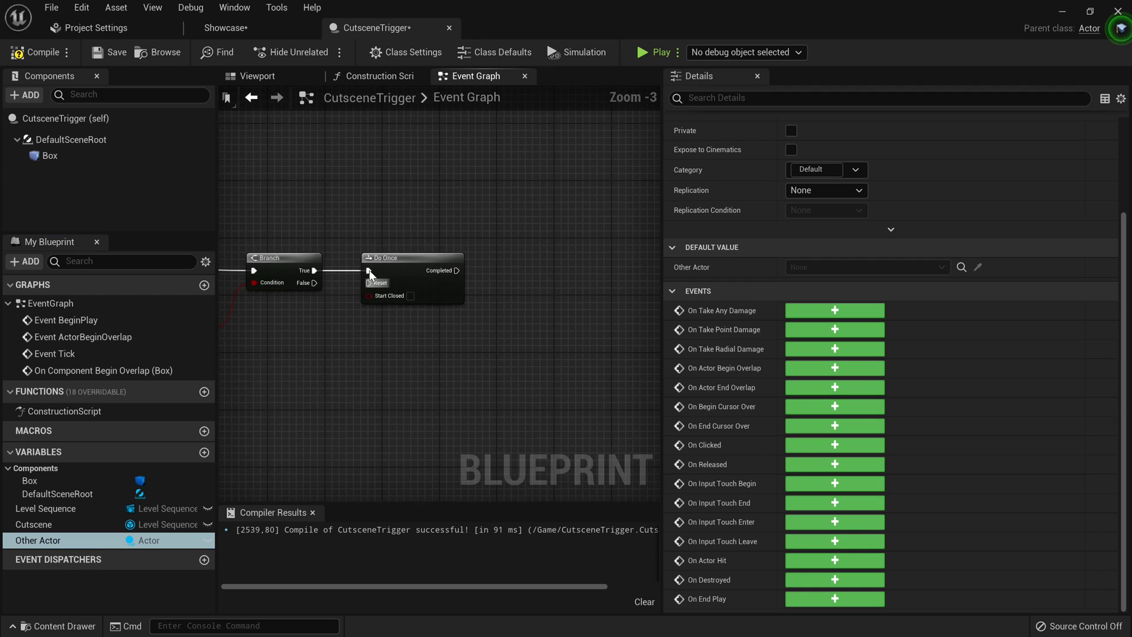
scroll(369, 272, down, 3)
right_drag(369, 272, 480, 275)
scroll(449, 270, up, 4)
drag(265, 272, 537, 283)
Step: Insert a reroute node in the wire to the Other Actor SET node and place it below the Do Once node
click(358, 300)
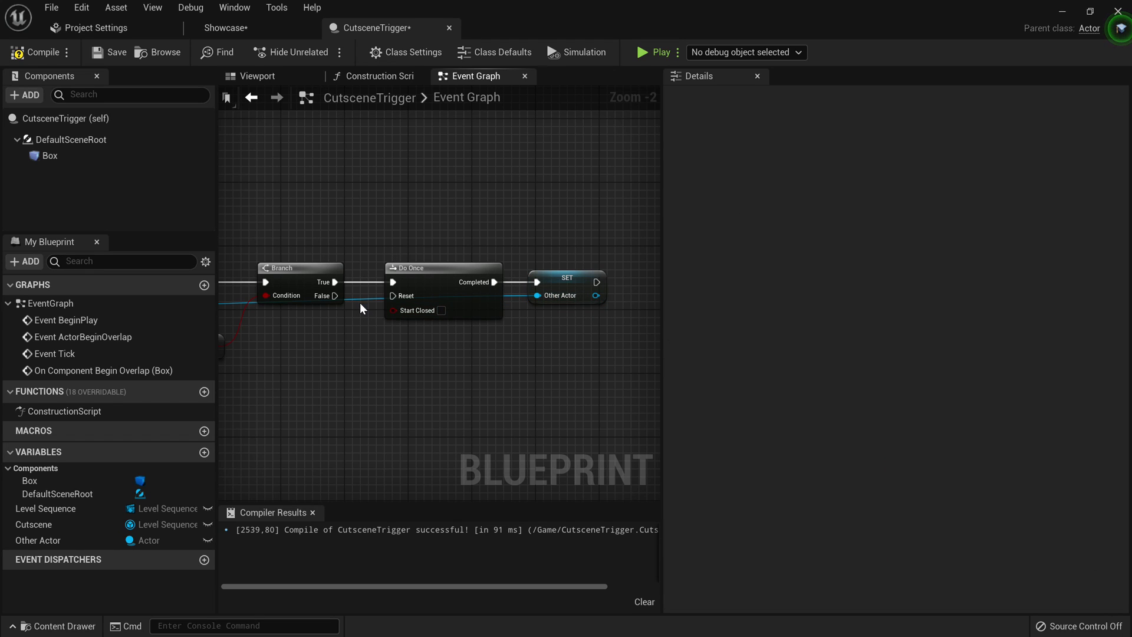
double_click(361, 298)
drag(364, 299, 512, 347)
scroll(407, 341, down, 3)
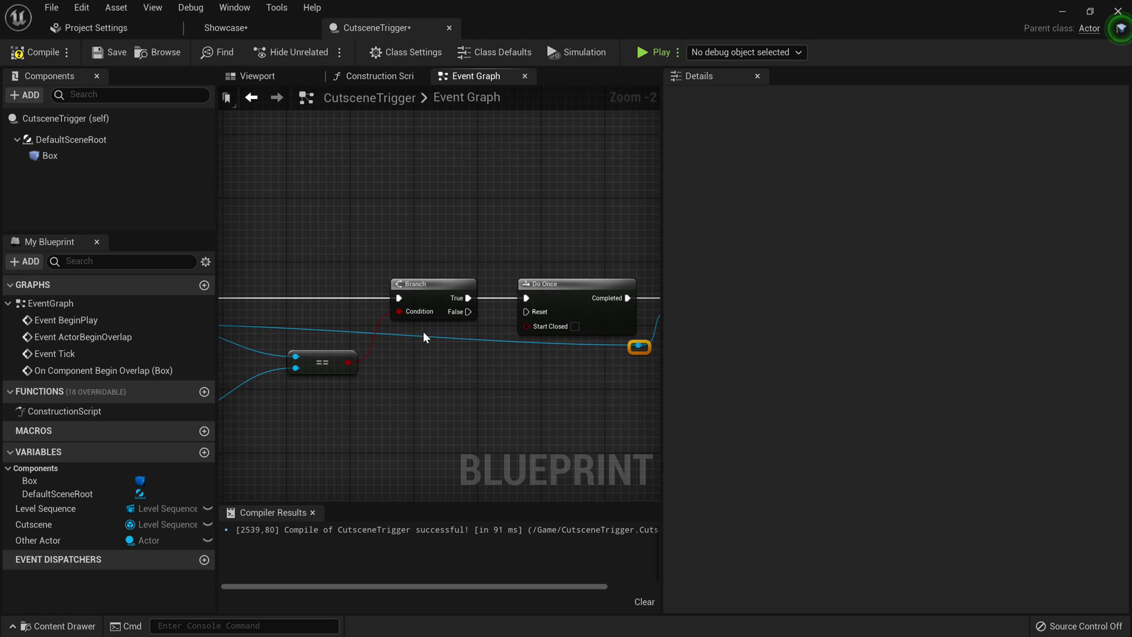
scroll(515, 341, up, 5)
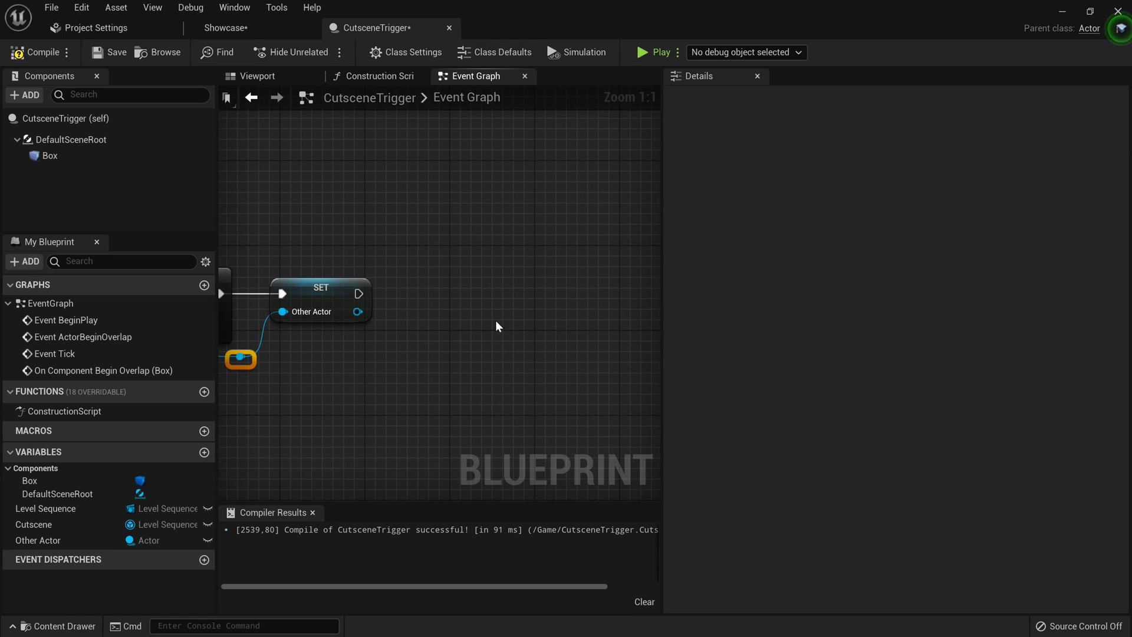
Step: Place a Cutscene getter below the Other Actor SET node and call Play on it, executed after the SET node and aligned with it
right_drag(463, 321, 498, 311)
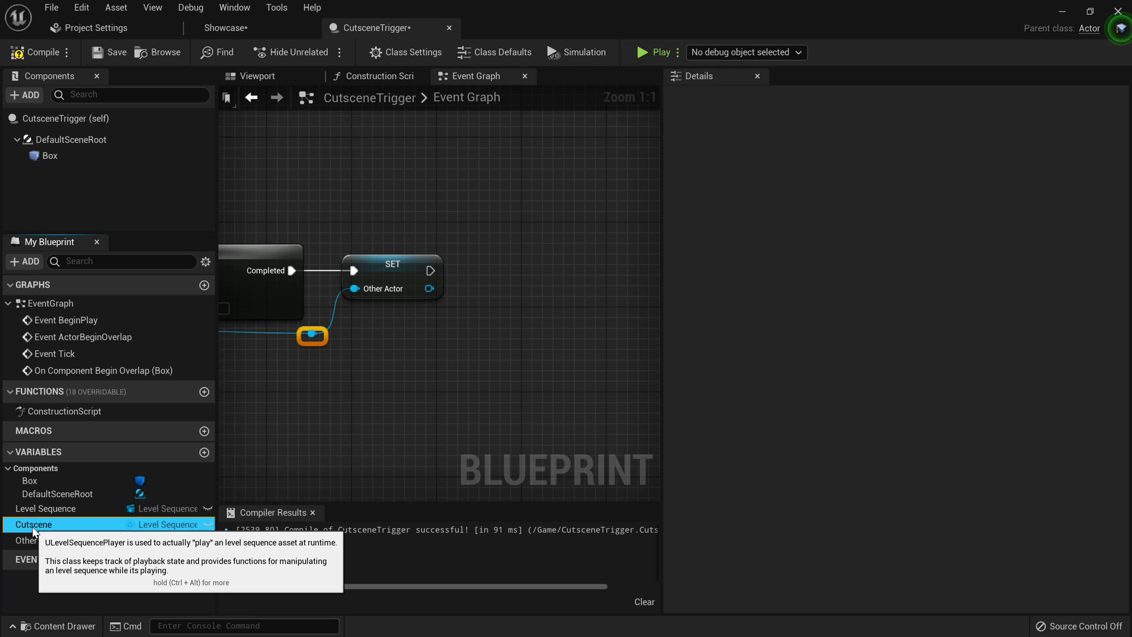
drag(32, 526, 363, 334)
click(406, 356)
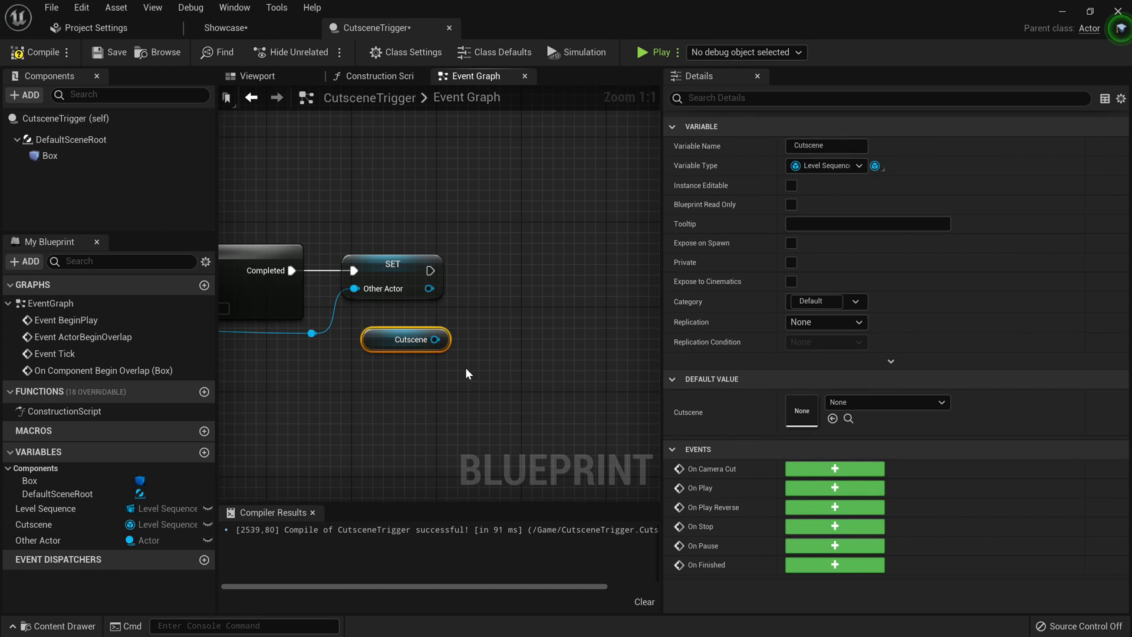
drag(430, 342, 541, 253)
text(Play)
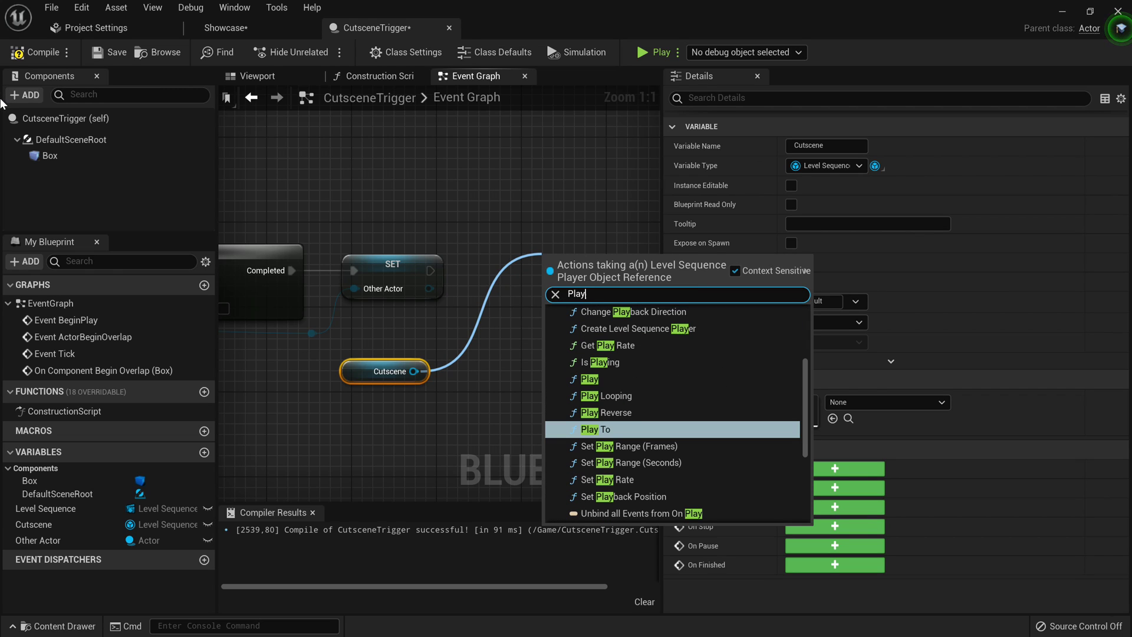
key(Up)
key(Up)
key(Up)
key(Return)
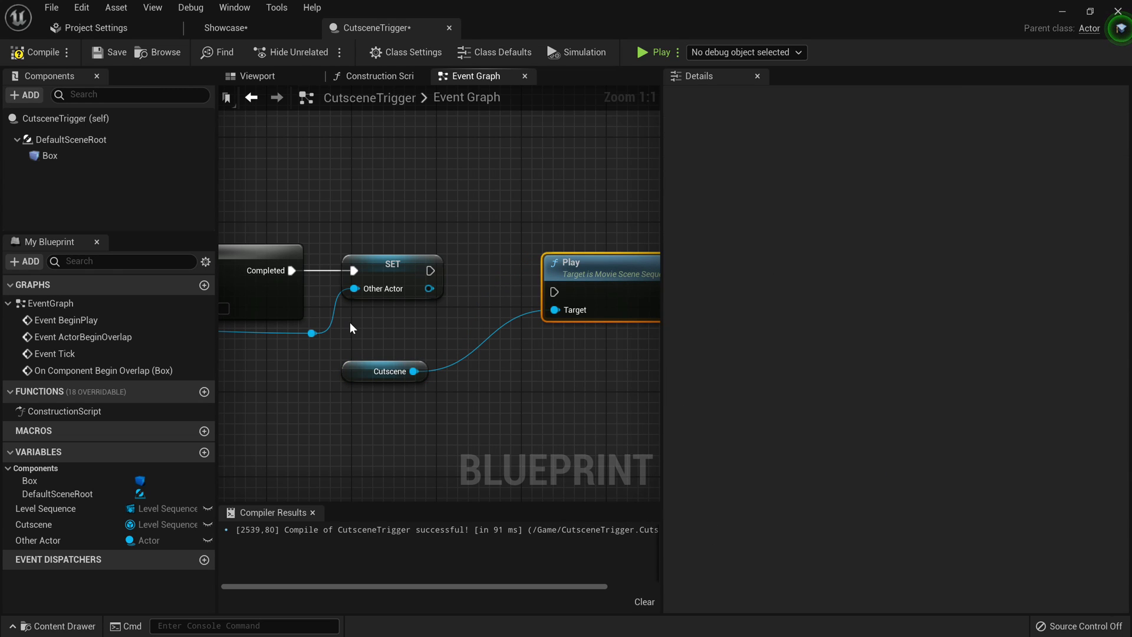
drag(430, 270, 536, 254)
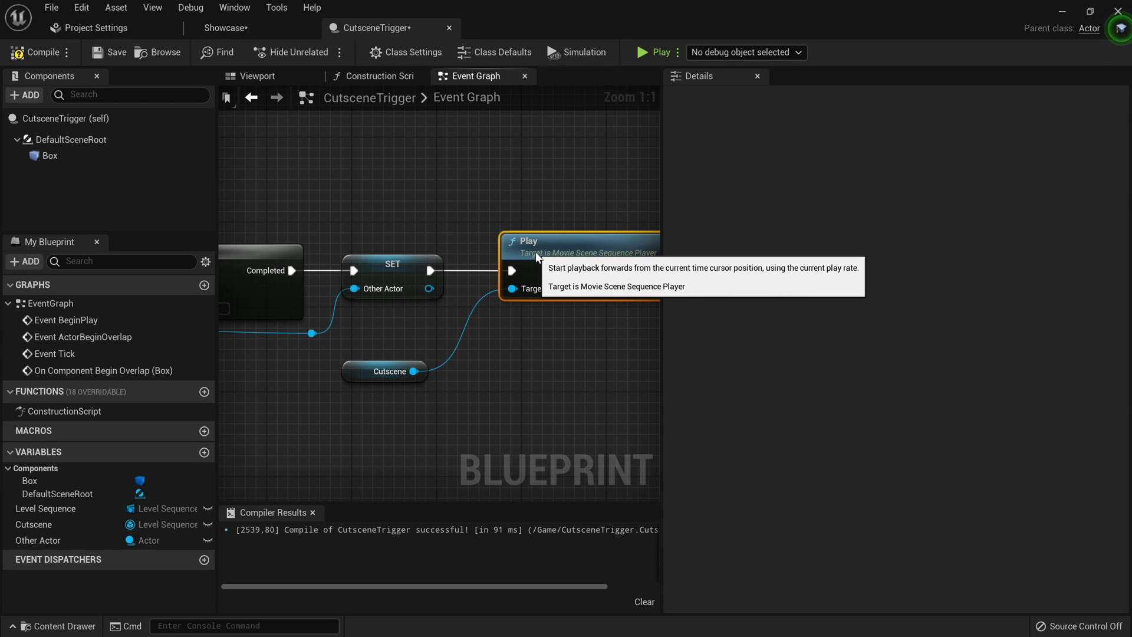
Step: Move the Cutscene getter up closer beneath the Other Actor SET node
scroll(507, 260, down, 1)
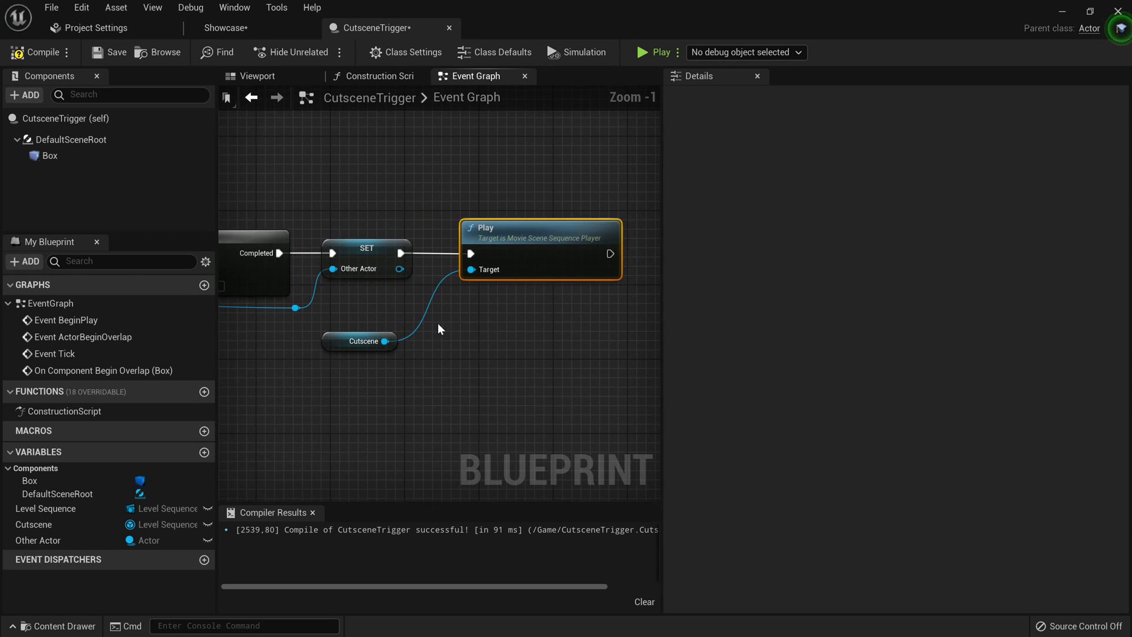
scroll(437, 329, up, 1)
drag(330, 342, 337, 310)
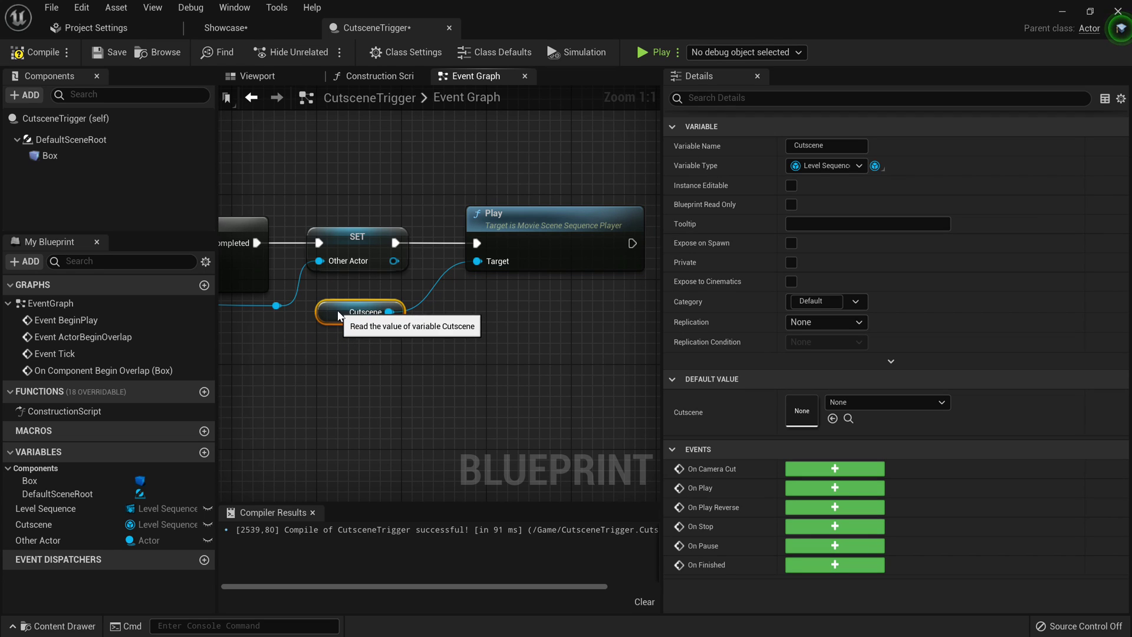
right_drag(549, 391, 468, 334)
scroll(471, 366, down, 1)
scroll(487, 358, up, 1)
scroll(425, 338, down, 2)
scroll(416, 336, up, 2)
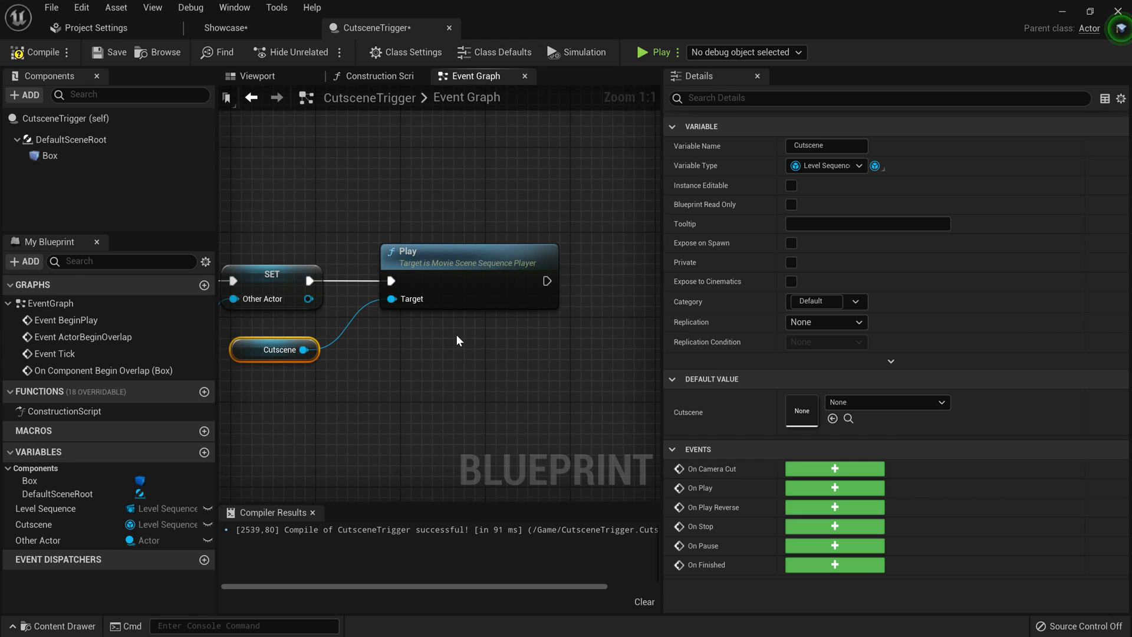
Step: Delete the Cutscene getter and the Play node that follow the Other Actor SET node
drag(412, 367, 413, 368)
click(252, 348)
key(Delete)
click(438, 264)
key(Delete)
key(Home)
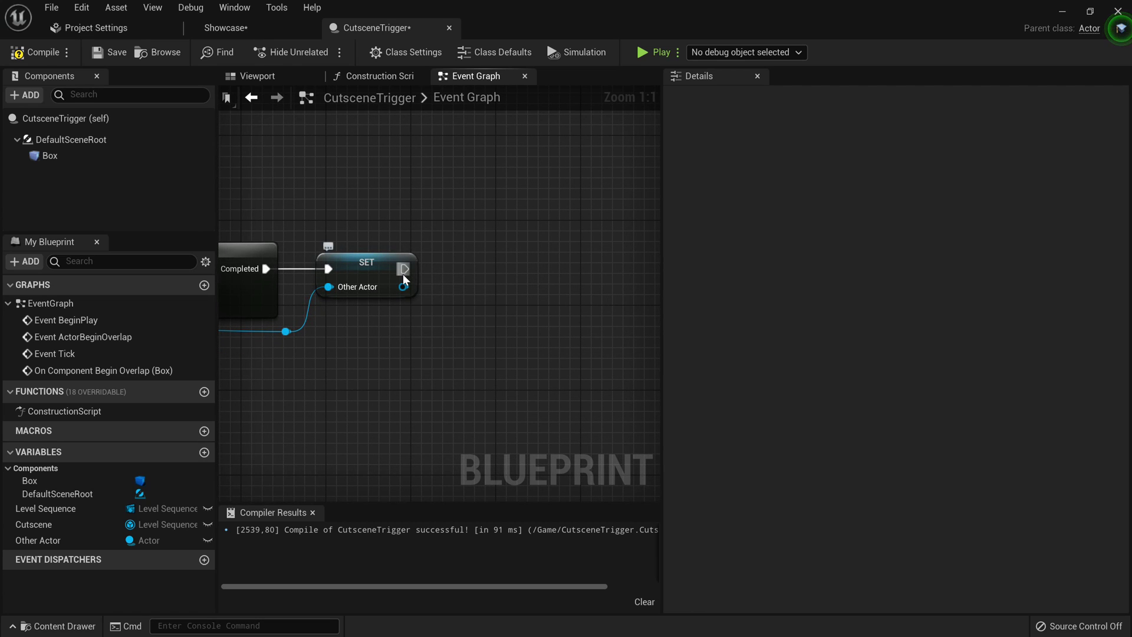
Step: Add a Disable Input node after the Other Actor SET node, aligned with it, and wire the SET node's Other Actor output to its Target
drag(405, 269, 476, 269)
text(Disa)
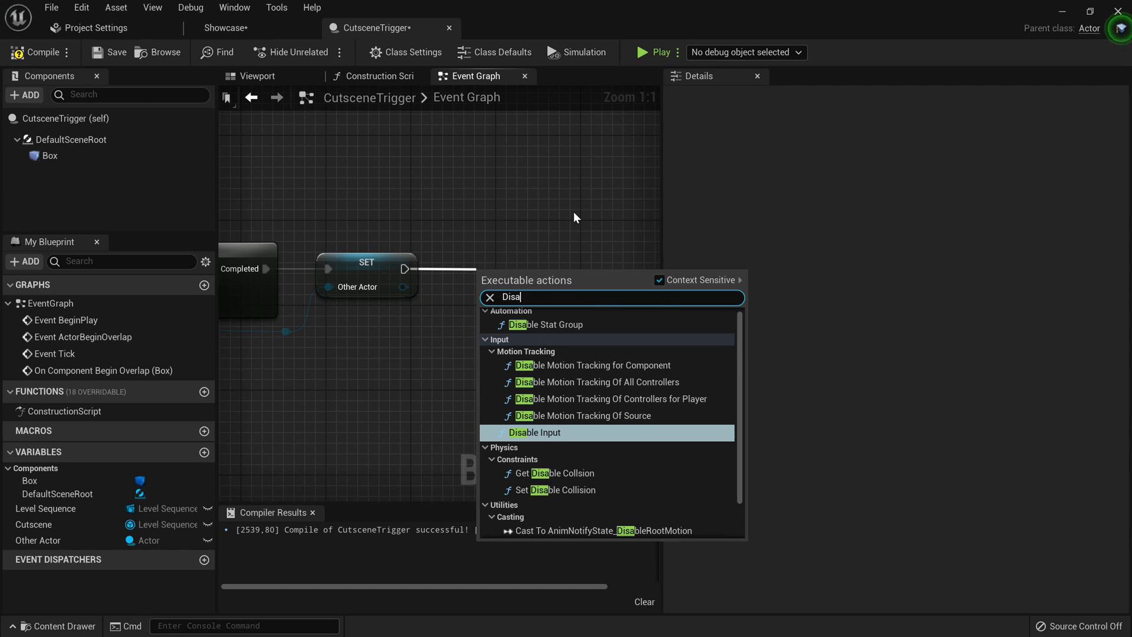
text(ble)
key(Return)
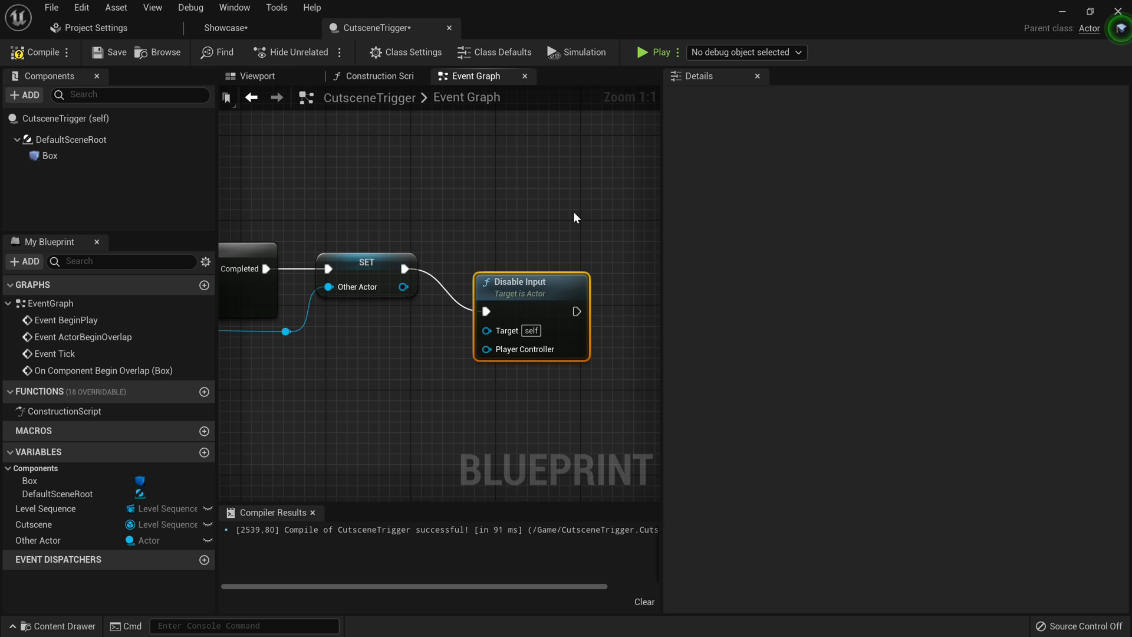
right_drag(505, 296, 516, 329)
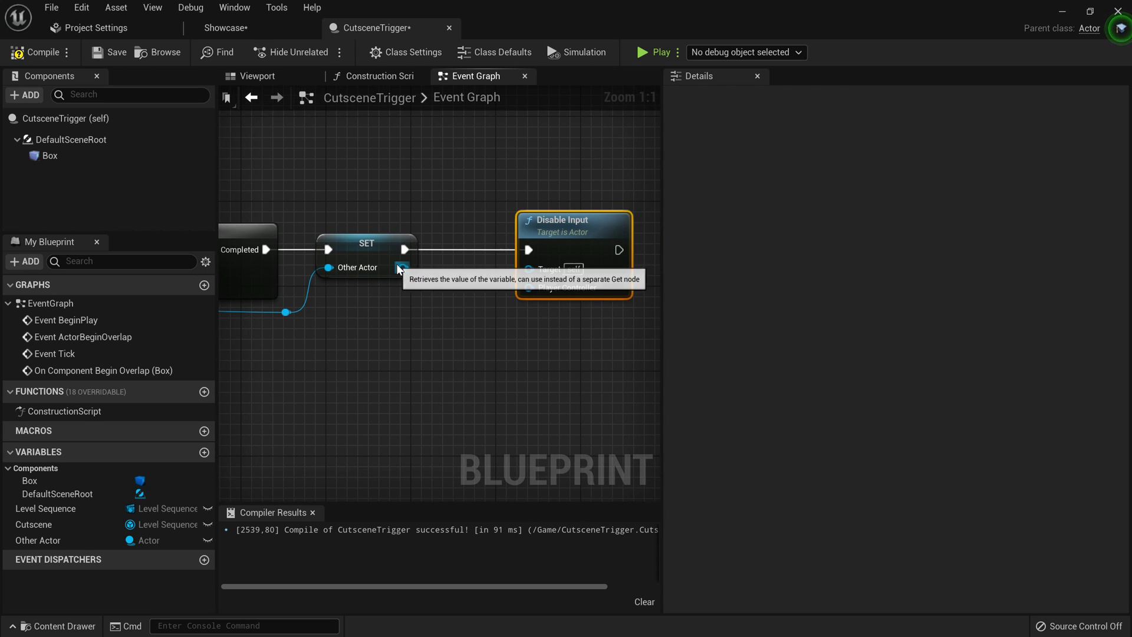
drag(403, 267, 529, 267)
right_drag(560, 323, 539, 318)
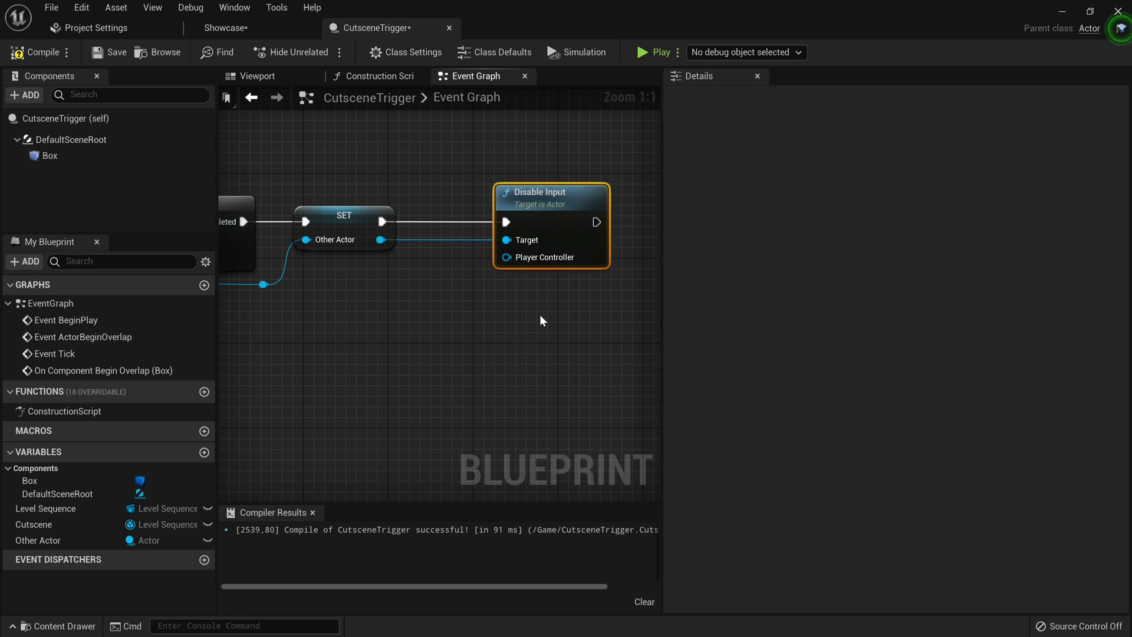
Step: Feed Disable Input's Player Controller input from a new Get Player Controller node and place that node below the SET node
drag(529, 258, 399, 362)
text(Get)
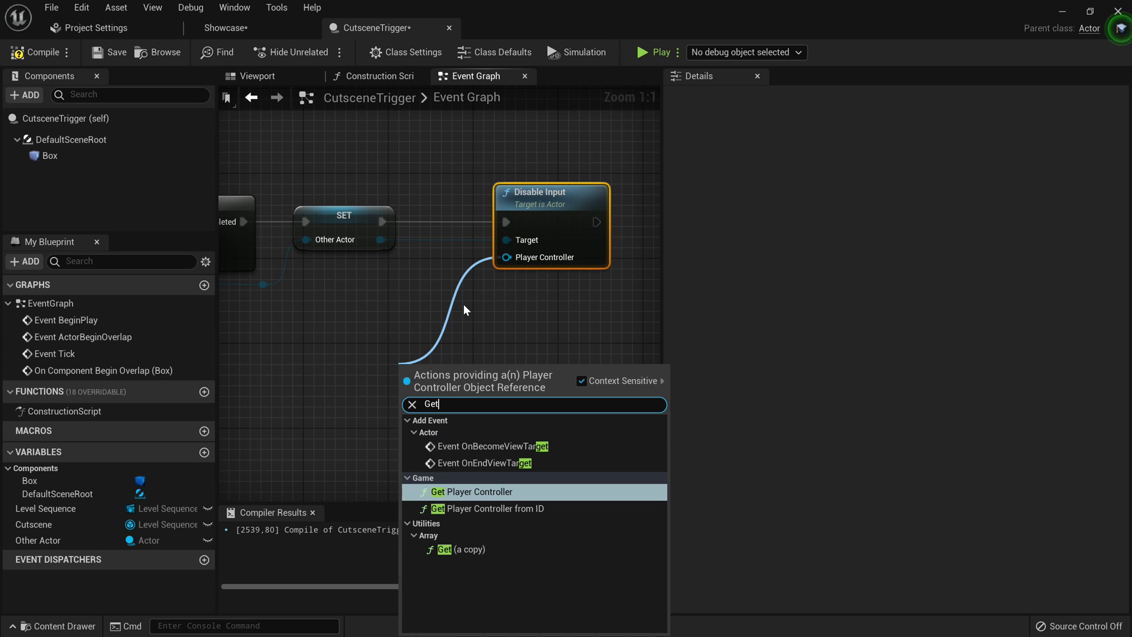
key(Return)
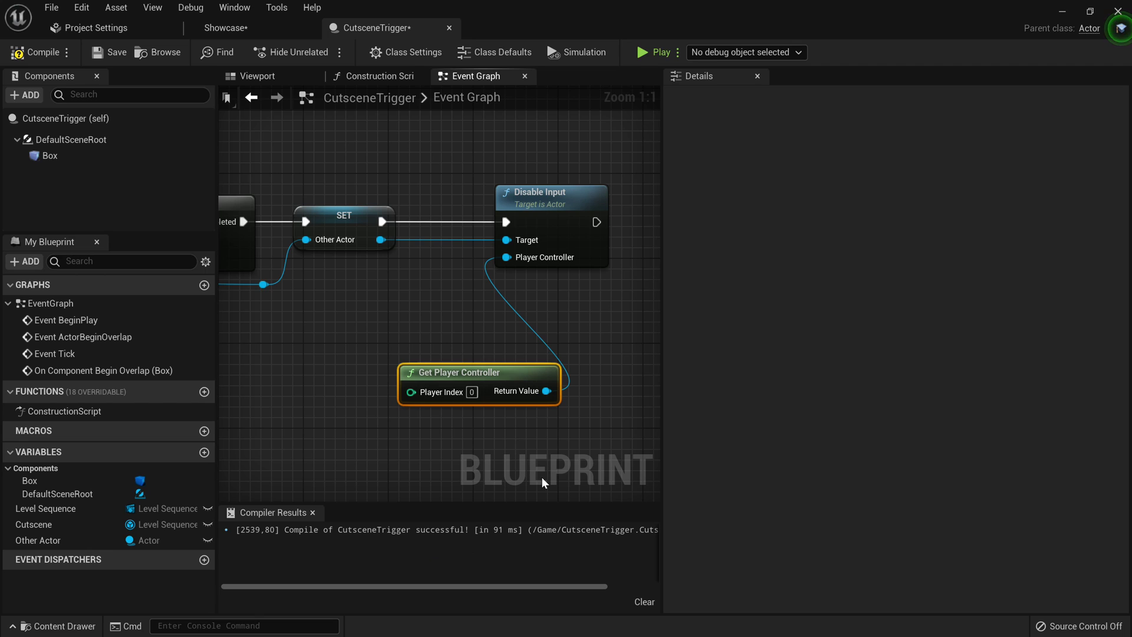
drag(477, 392, 307, 360)
Step: Place a Cutscene getter below the Disable Input node and create a Play node targeting it
right_drag(610, 321, 445, 347)
scroll(557, 361, up, 1)
scroll(420, 349, down, 2)
scroll(446, 345, up, 2)
right_drag(509, 307, 453, 293)
scroll(420, 287, down, 1)
scroll(425, 286, up, 1)
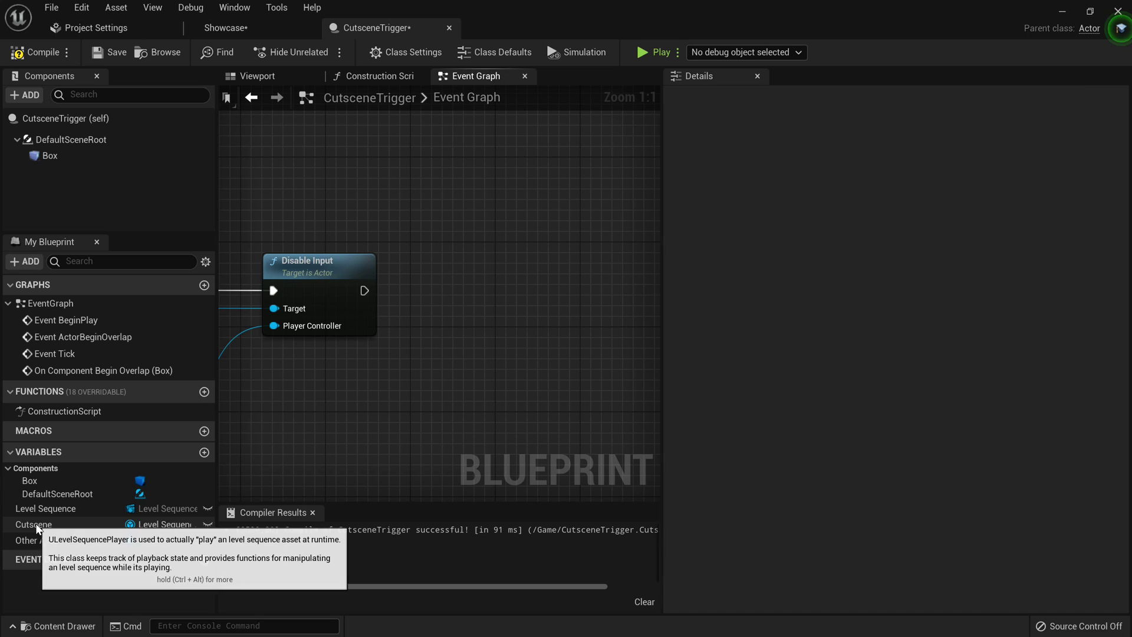
drag(35, 524, 474, 285)
click(367, 424)
text(Play)
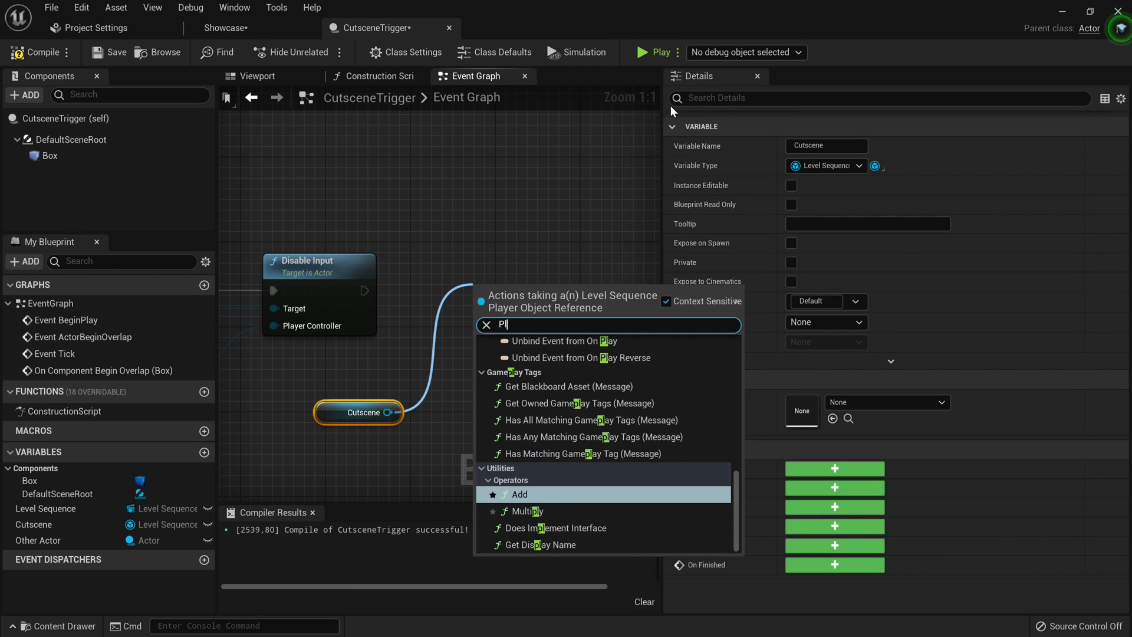
key(Up)
key(Up)
key(Up)
key(Return)
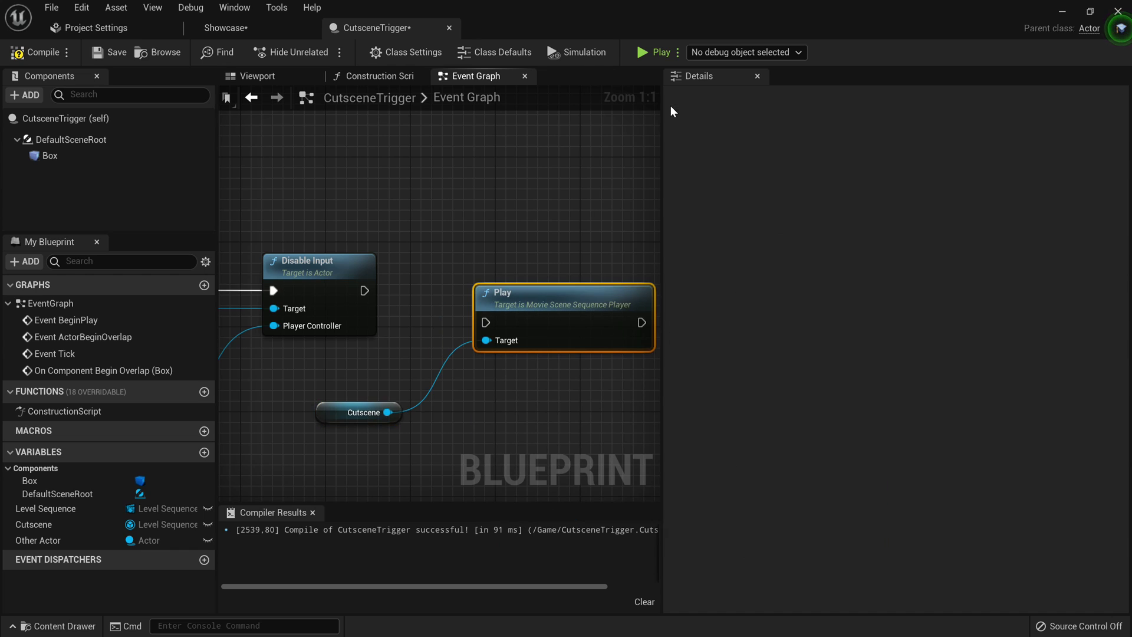
Step: Execute Play after Disable Input, align the two nodes, and move the Cutscene getter just below Disable Input
drag(365, 291, 496, 266)
scroll(457, 341, down, 1)
right_drag(567, 354, 583, 311)
scroll(466, 345, down, 1)
scroll(485, 308, up, 2)
scroll(501, 303, down, 2)
scroll(500, 303, up, 2)
drag(353, 366, 328, 309)
right_drag(525, 329, 433, 325)
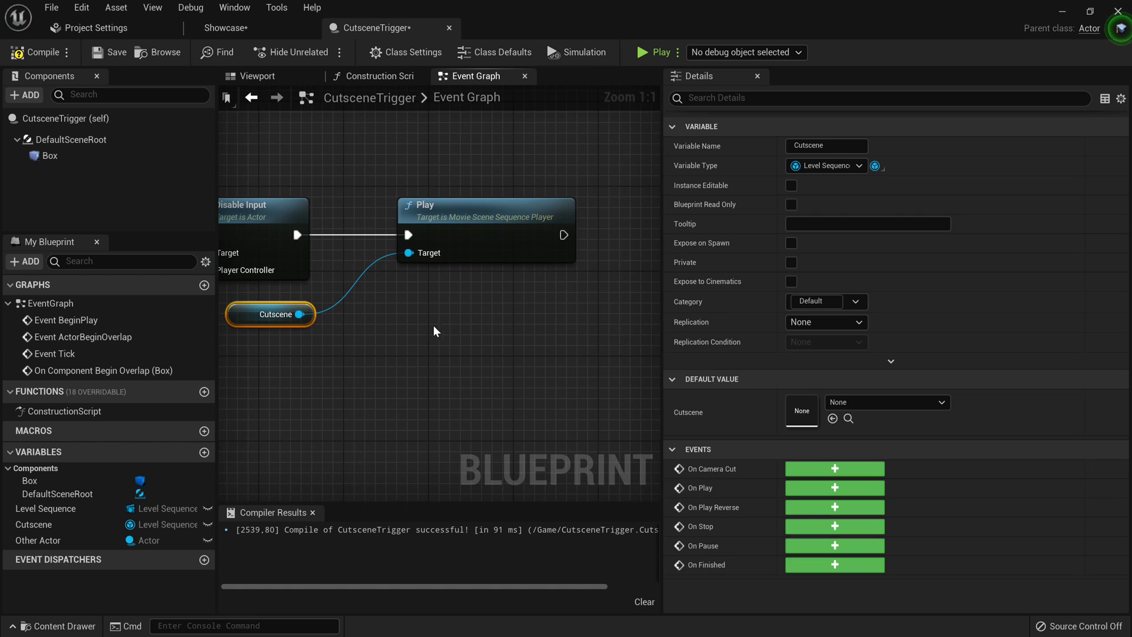
right_drag(374, 306, 451, 303)
click(561, 385)
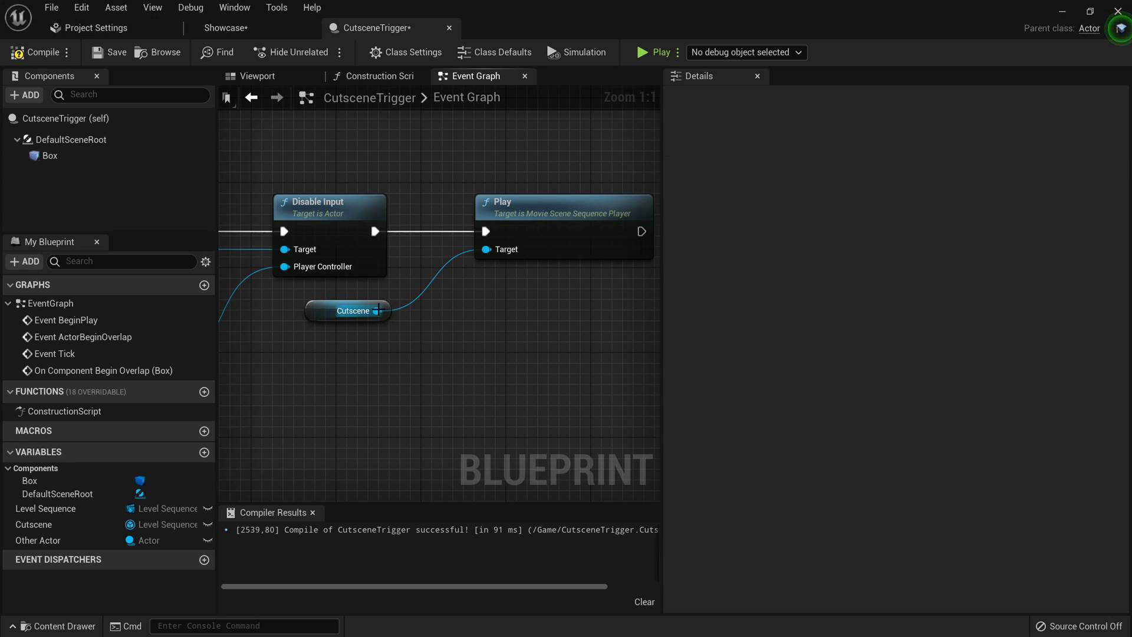
Step: Add a Get Duration node below Play with the Cutscene getter as its Target
drag(372, 312, 453, 384)
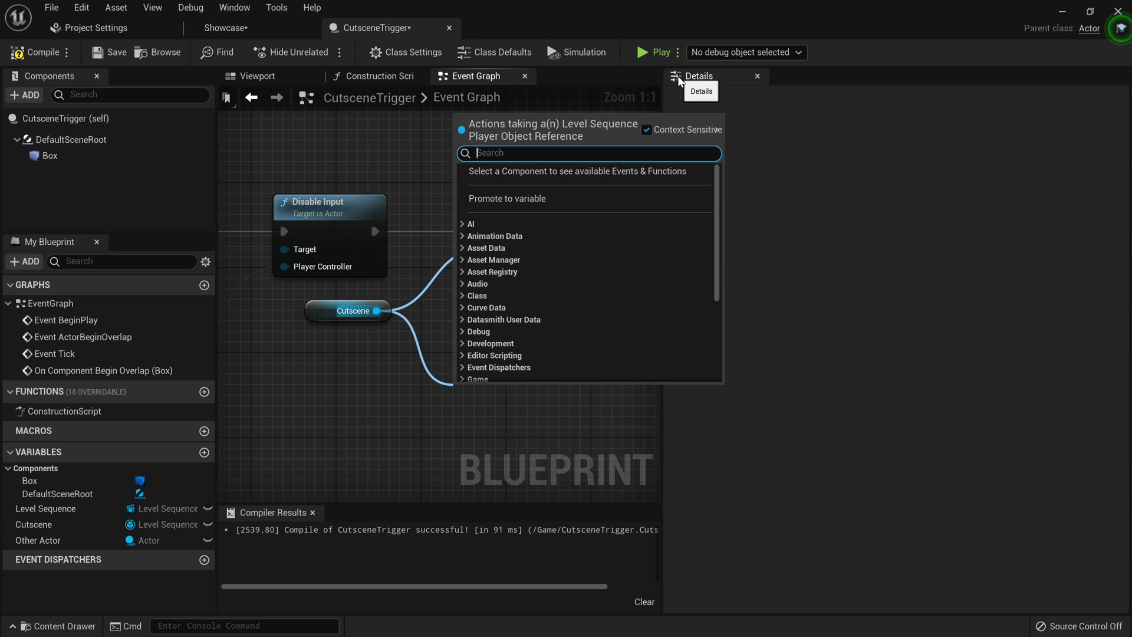
text(Get Du)
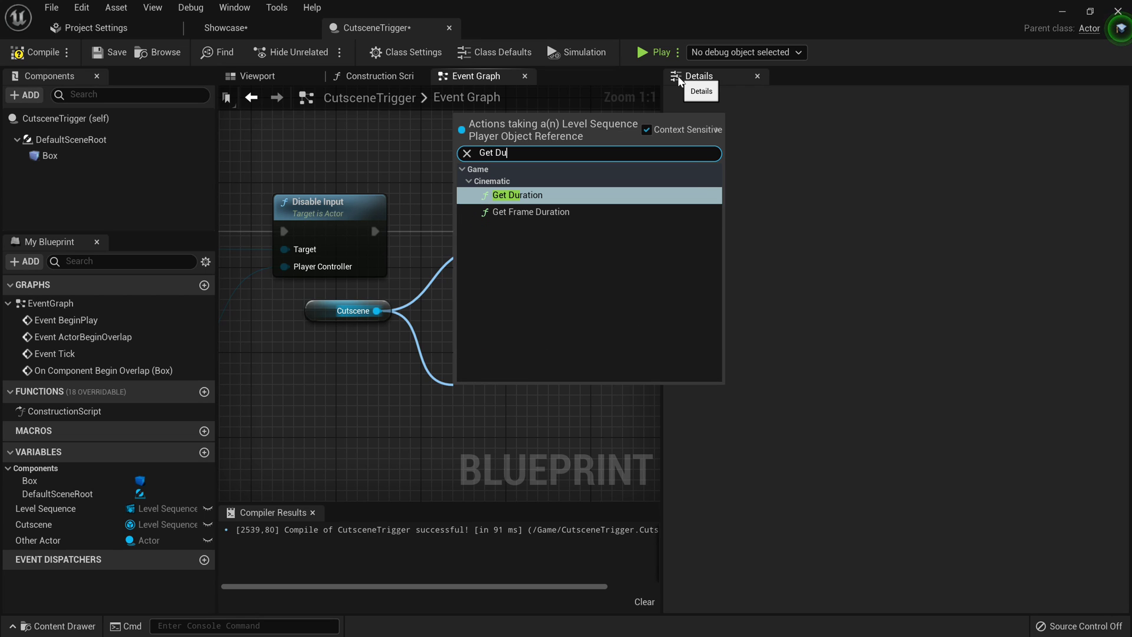
key(Return)
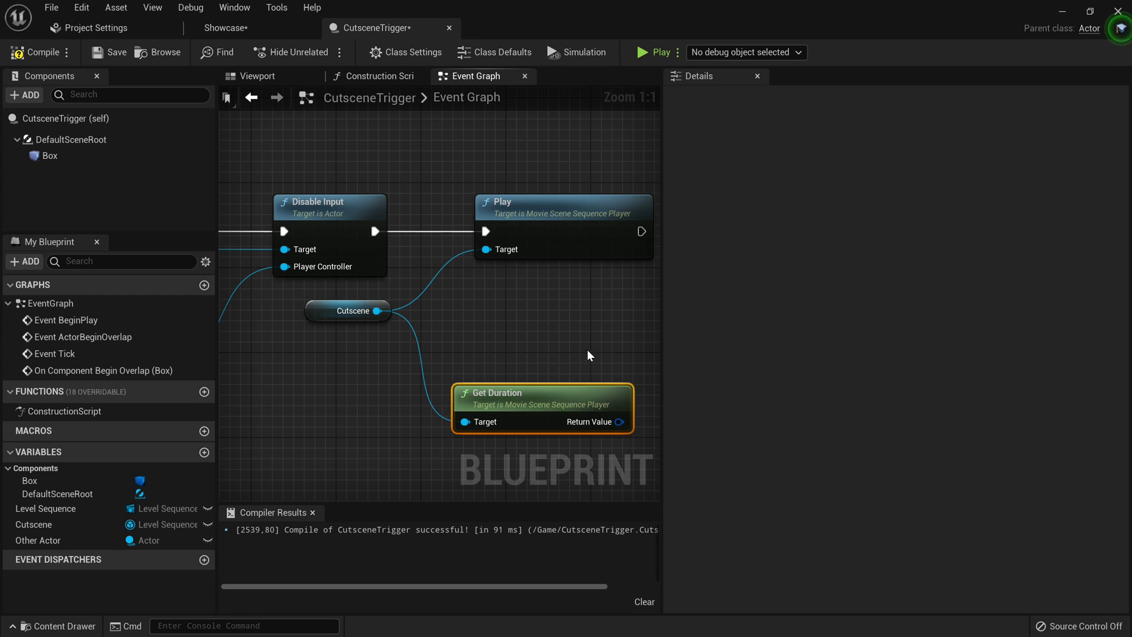
Step: Try promoting Get Duration's Return Value to a variable, and delete the resulting SET node
right_drag(567, 337, 447, 250)
right_click(477, 343)
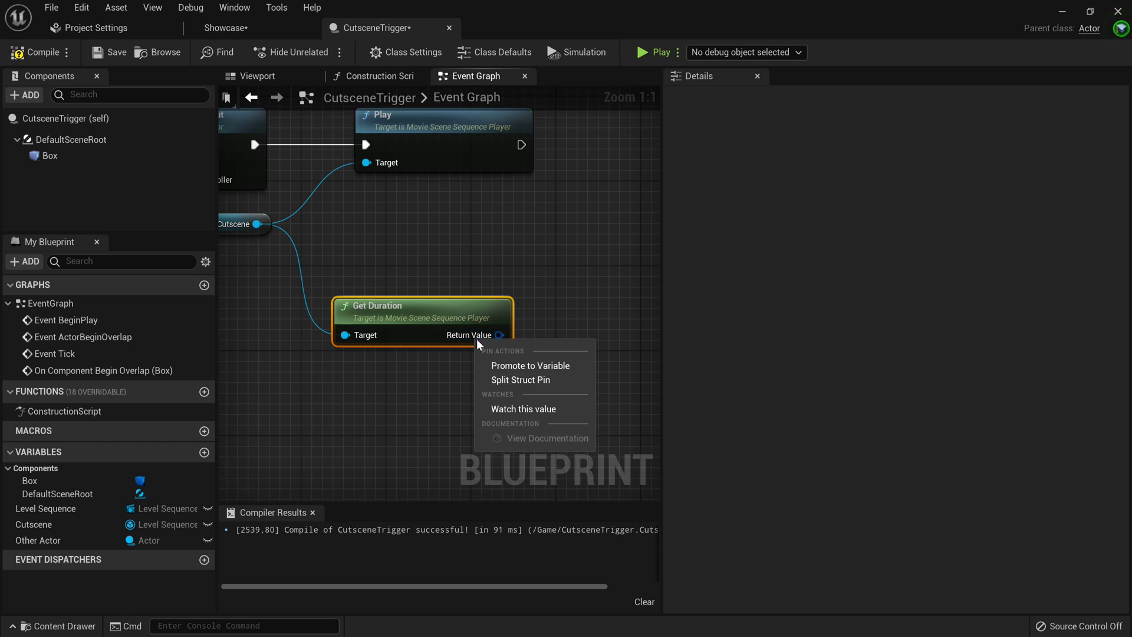
click(519, 366)
click(620, 317)
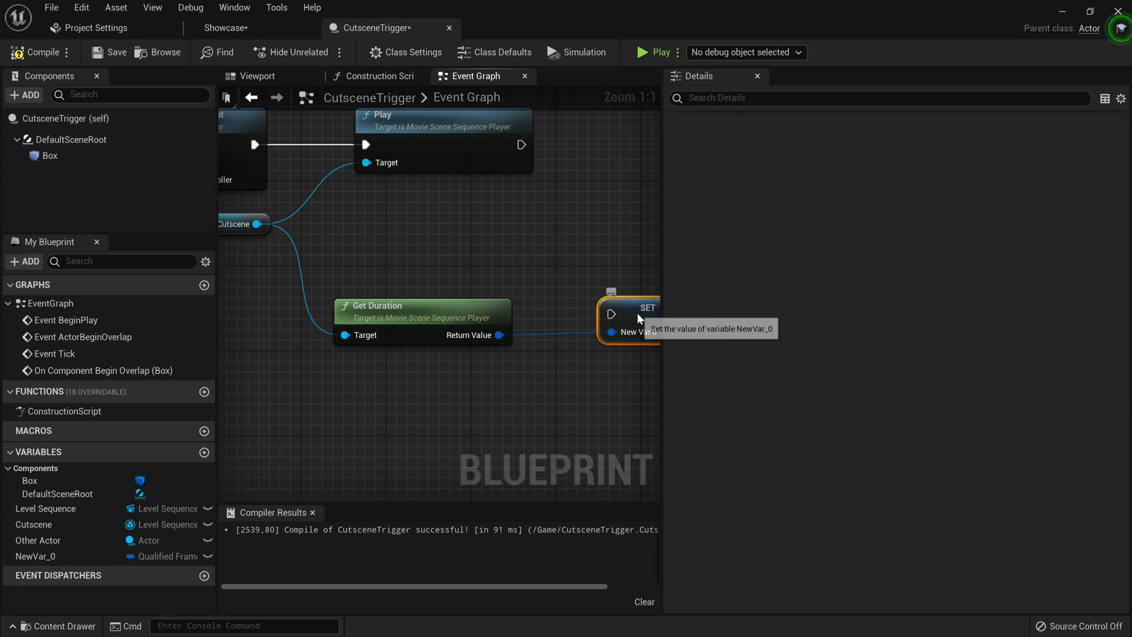
key(Delete)
Step: Split Get Duration's Return Value struct pin, including its Frame and Frame Rate sub-pins
right_click(475, 342)
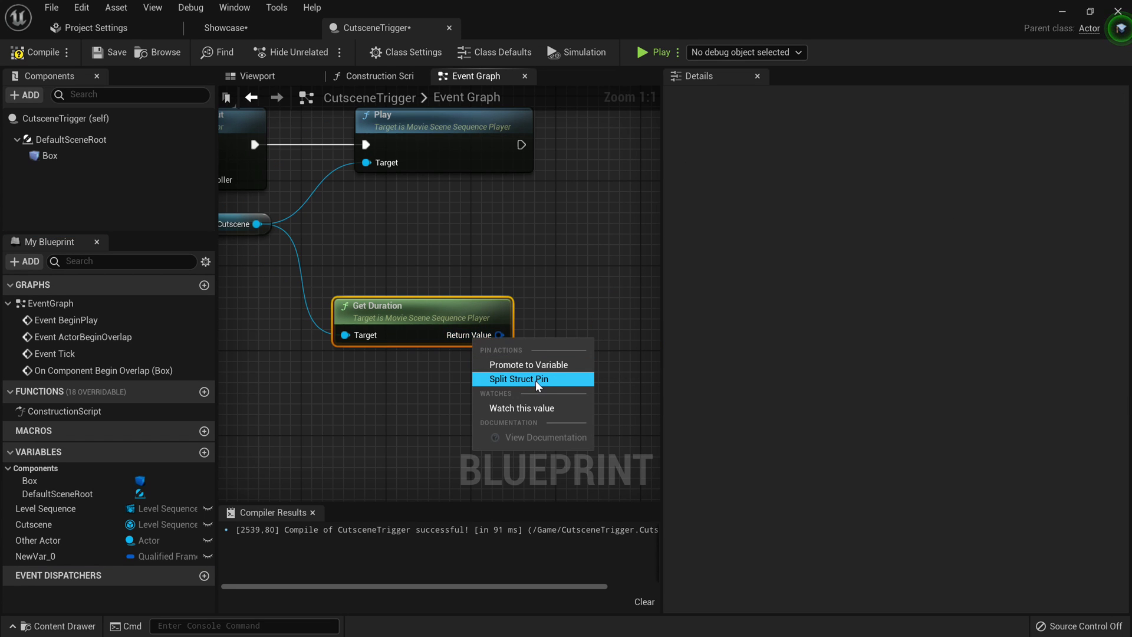
click(525, 380)
right_drag(548, 350, 505, 288)
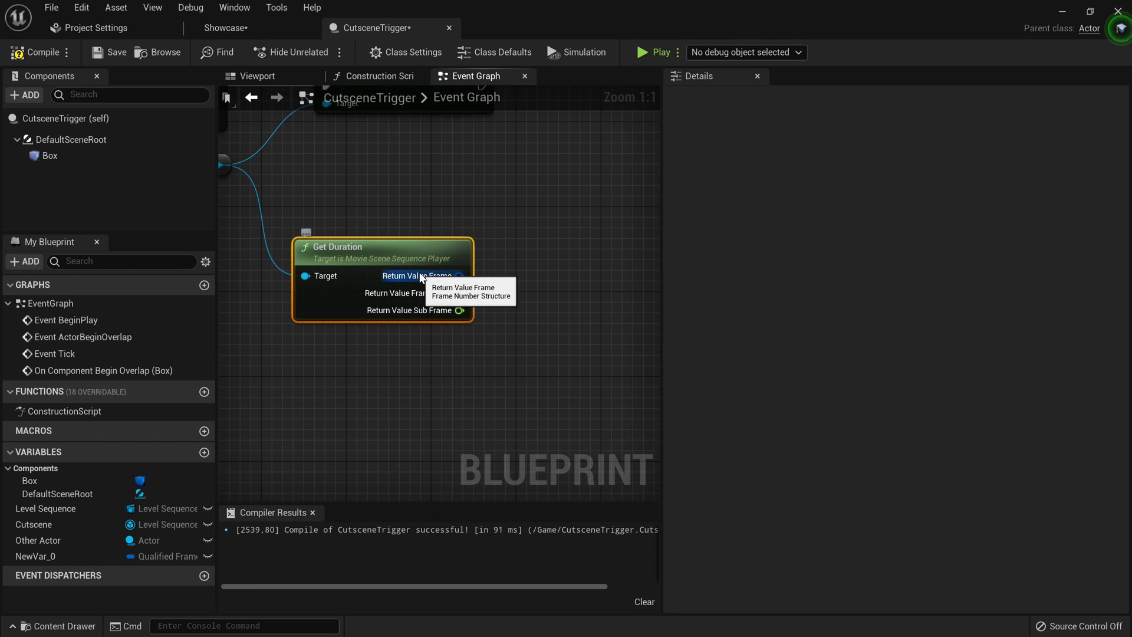
right_click(436, 276)
click(454, 315)
right_click(429, 292)
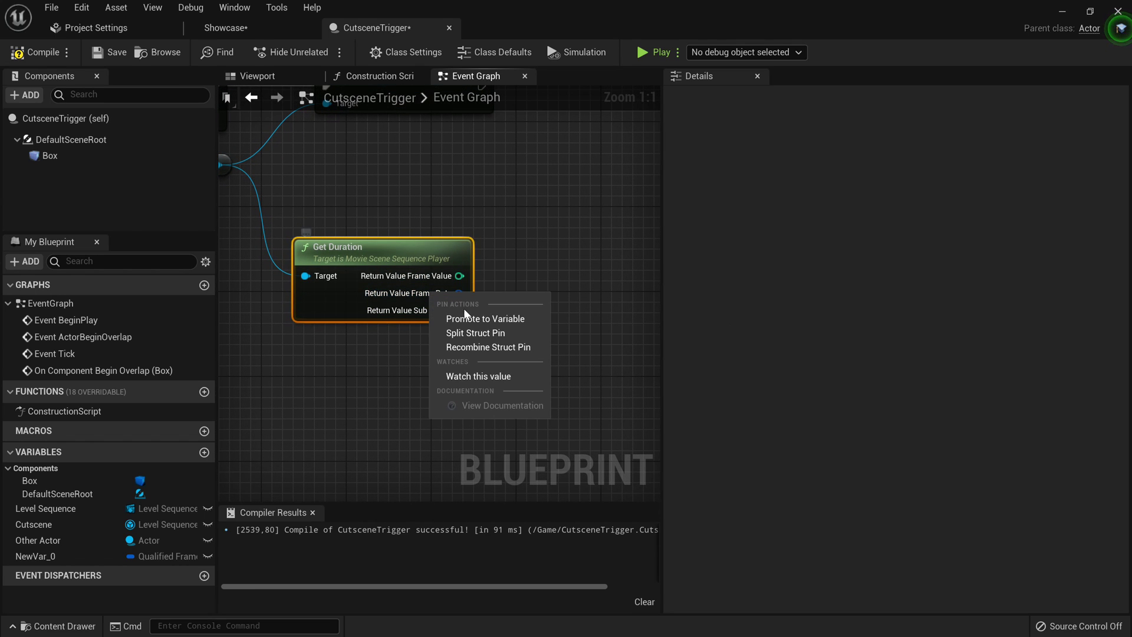
click(471, 330)
right_drag(579, 256, 513, 307)
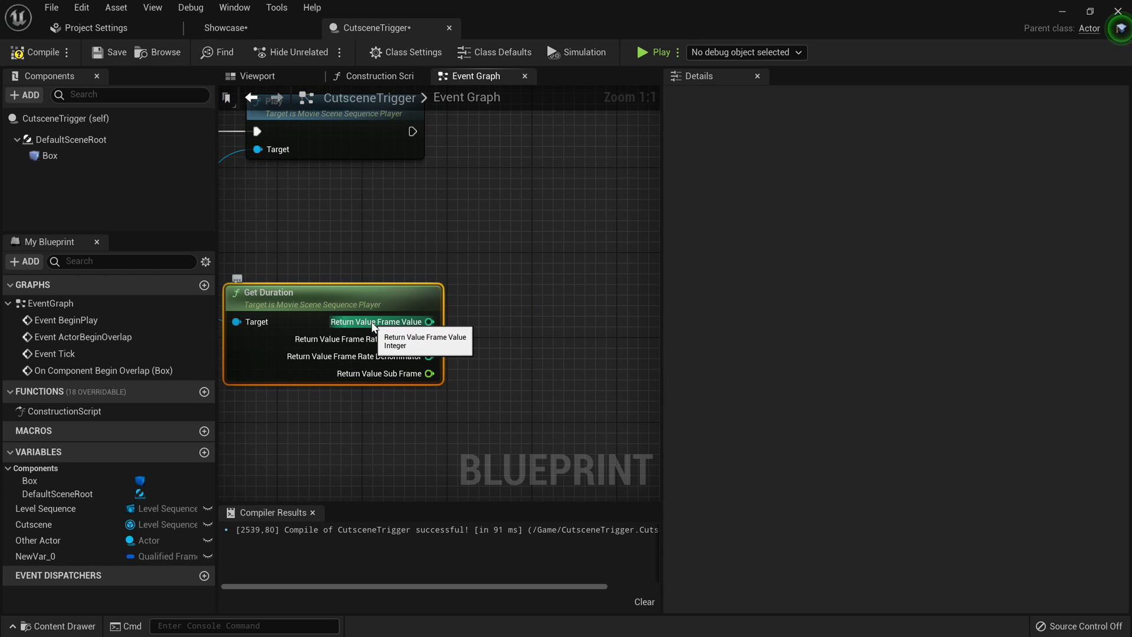
Step: Add a Divide node that divides Get Duration's Frame Value by its Frame Rate Numerator
drag(412, 323, 523, 261)
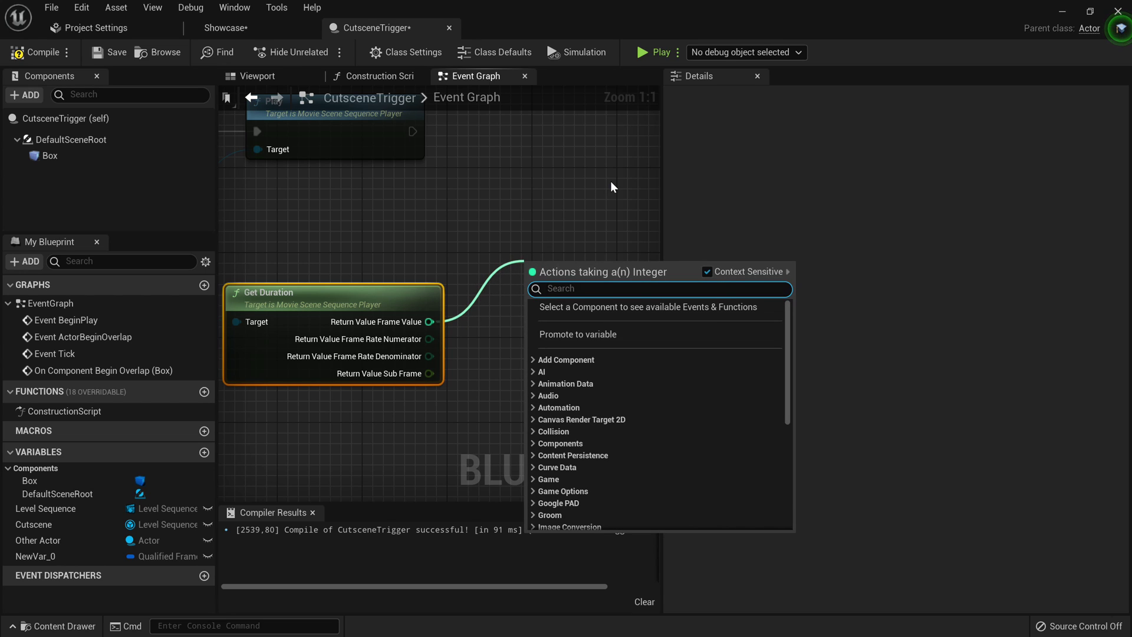
text(/)
key(Return)
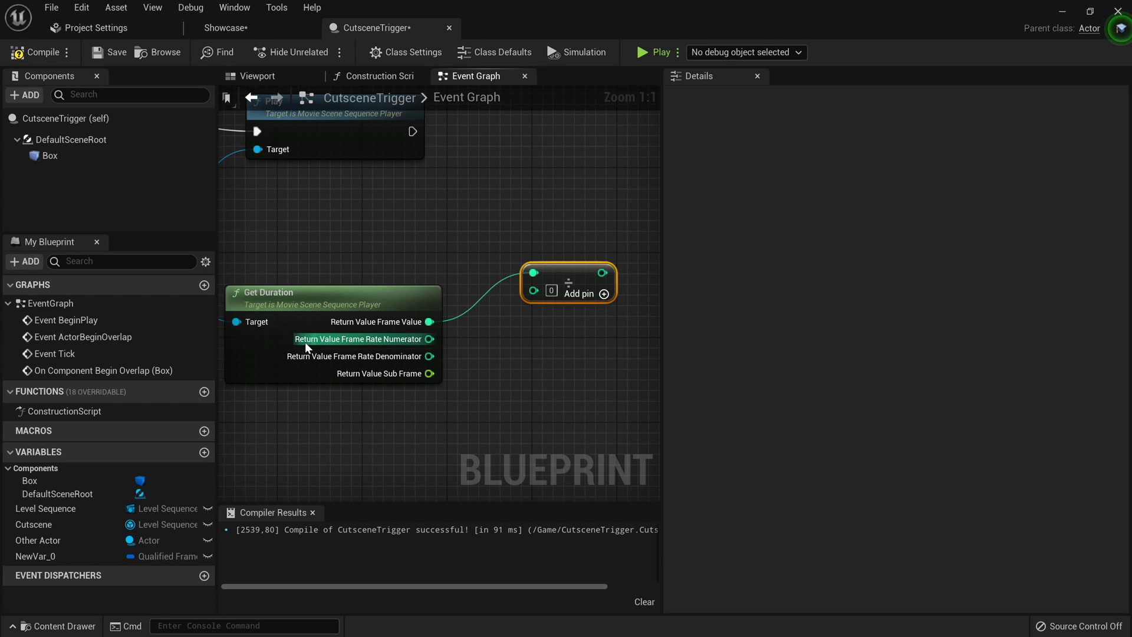
drag(398, 341, 534, 290)
Step: Add a Set Timer by Event node executed after Play and align it with the Play node
scroll(562, 323, down, 4)
scroll(456, 372, up, 4)
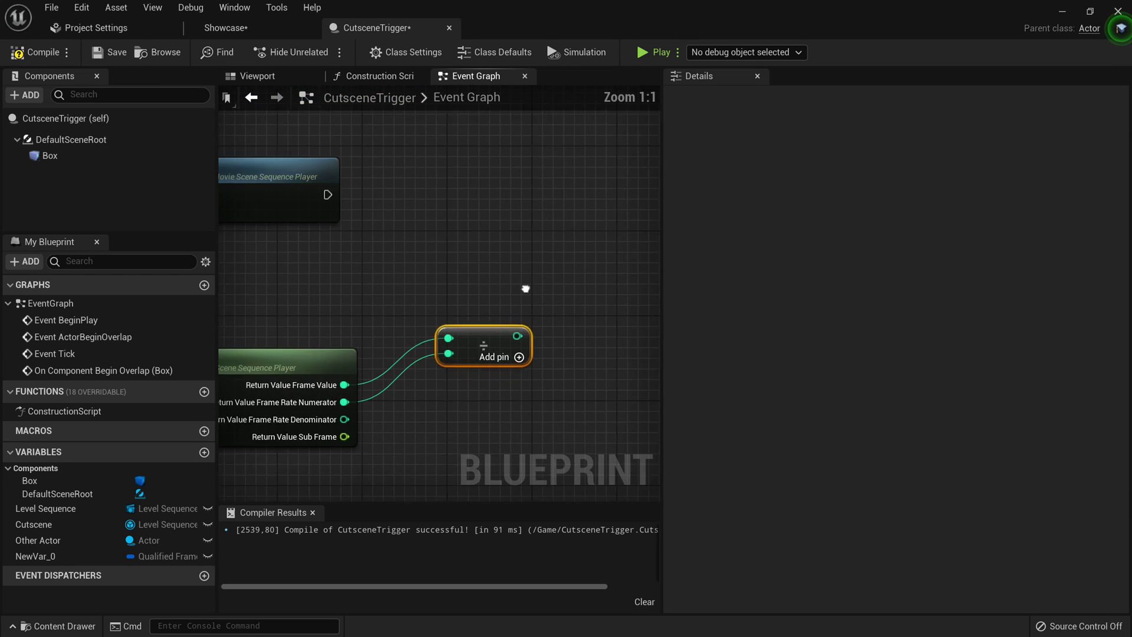
scroll(525, 286, down, 2)
scroll(515, 295, up, 2)
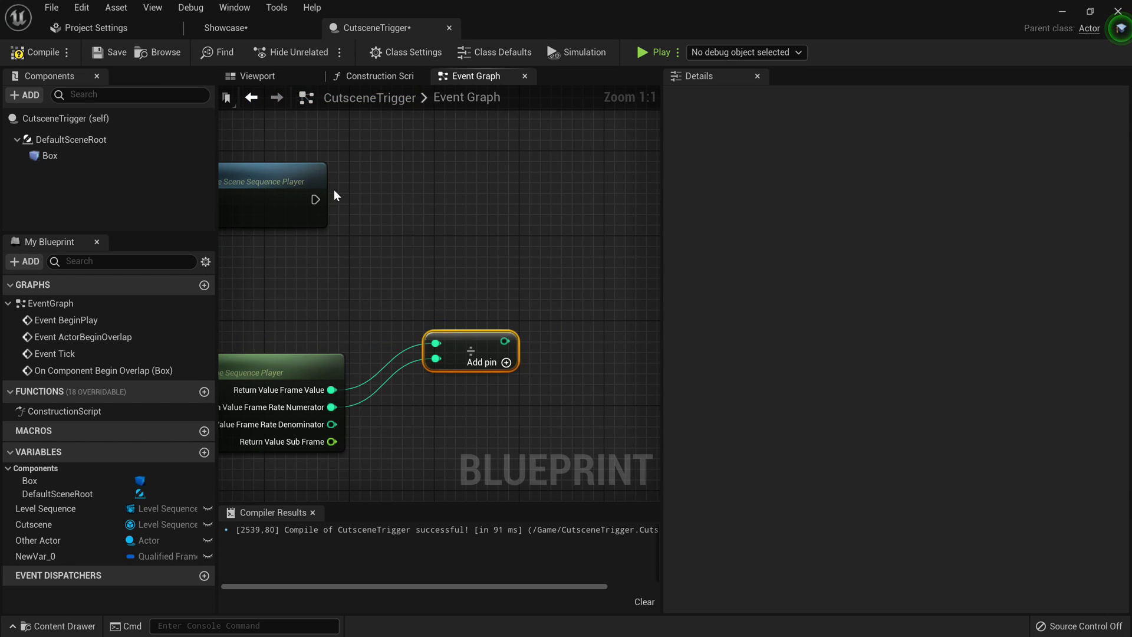
drag(315, 200, 559, 204)
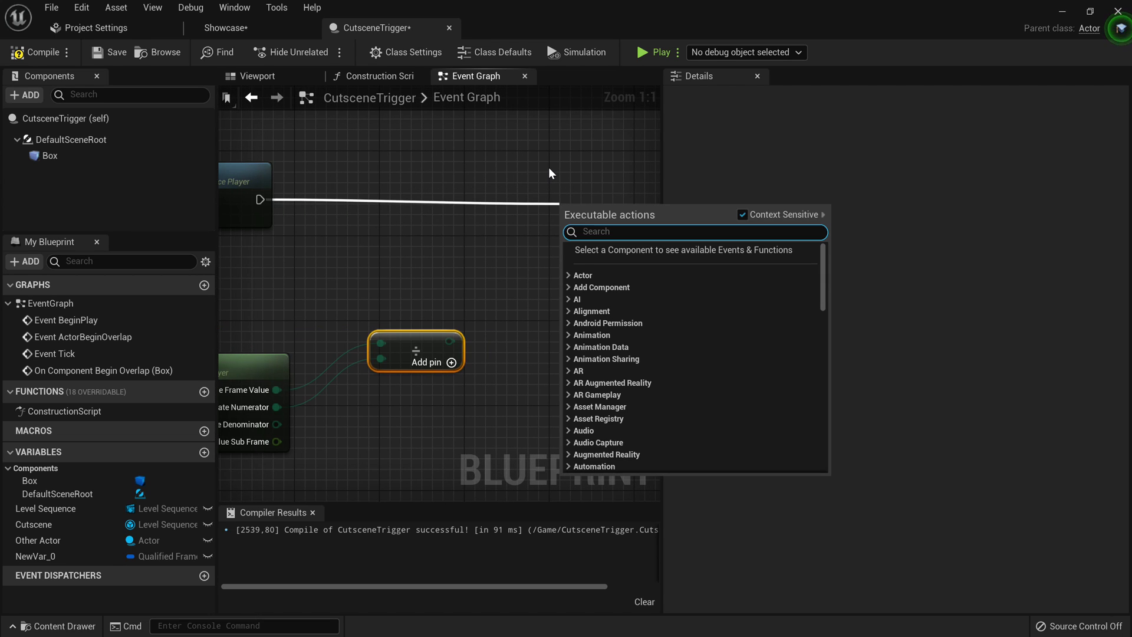
text(Event)
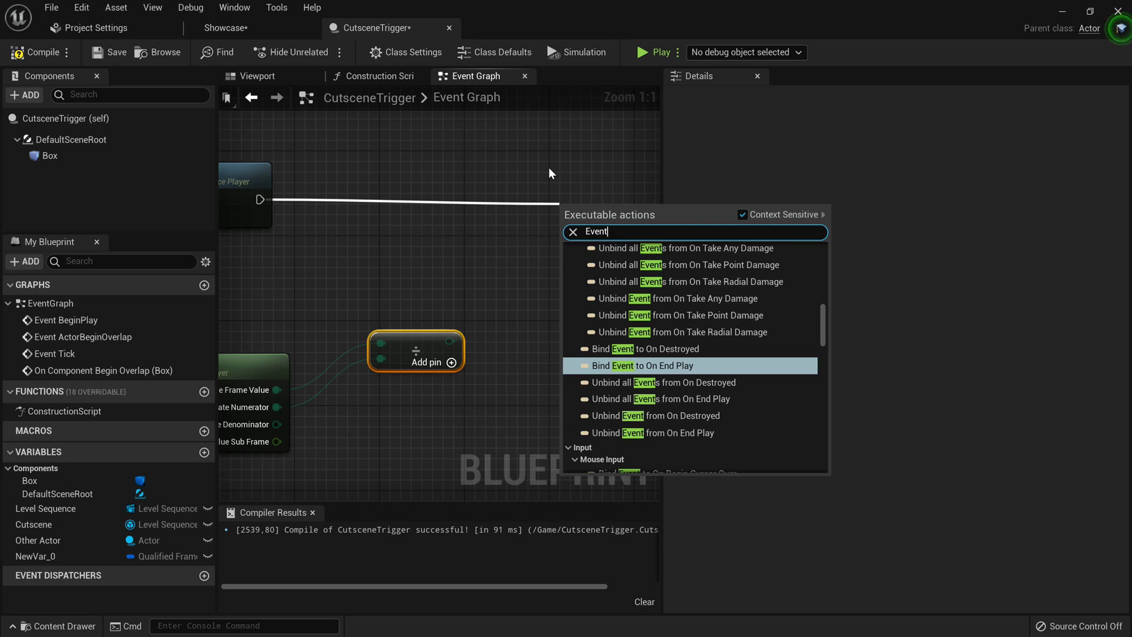
text( by)
key(Return)
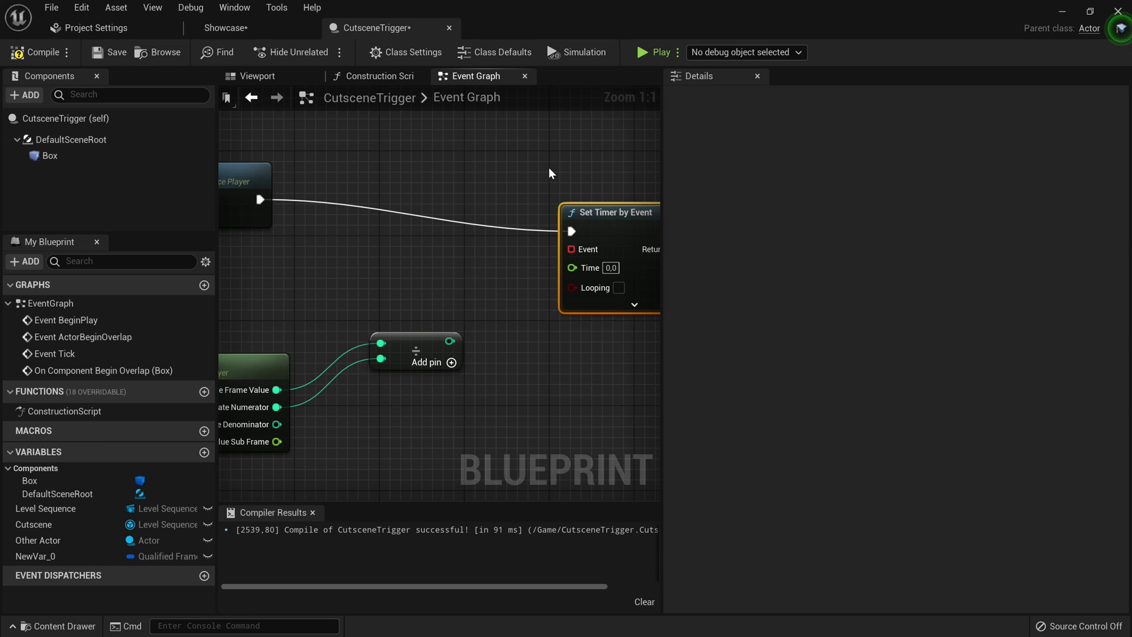
drag(607, 213, 607, 184)
Step: Convert the Divide node's output pin to Float and wire it to the Time input of Set Timer by Event
right_drag(574, 306, 533, 375)
scroll(514, 311, up, 1)
scroll(399, 300, down, 2)
right_drag(400, 300, 432, 237)
scroll(472, 250, up, 2)
right_drag(441, 283, 495, 242)
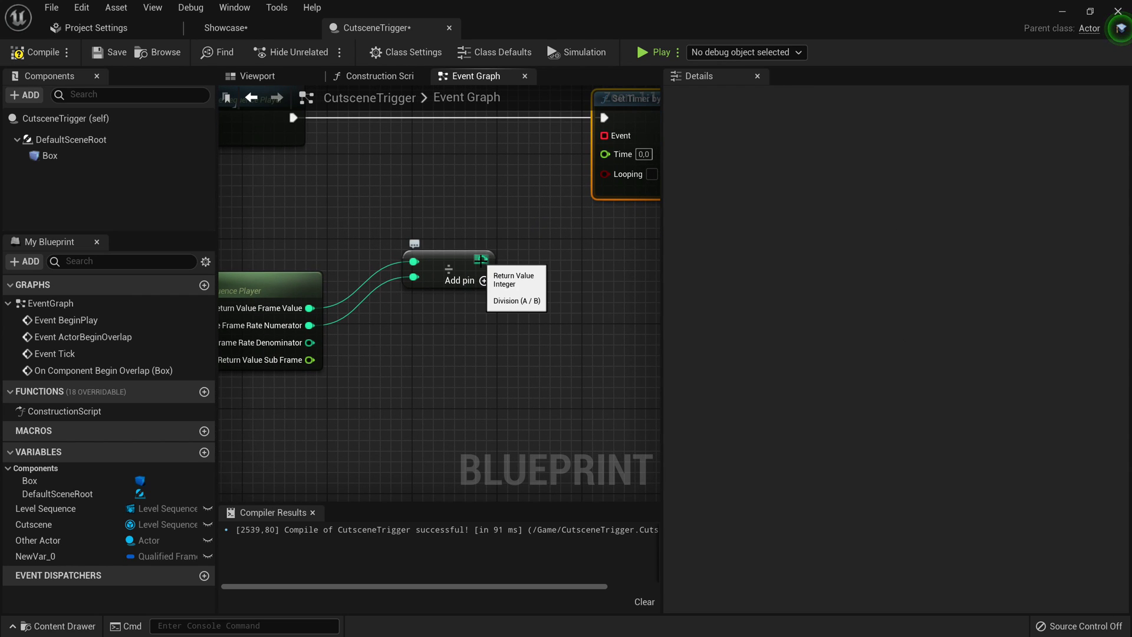
right_click(481, 259)
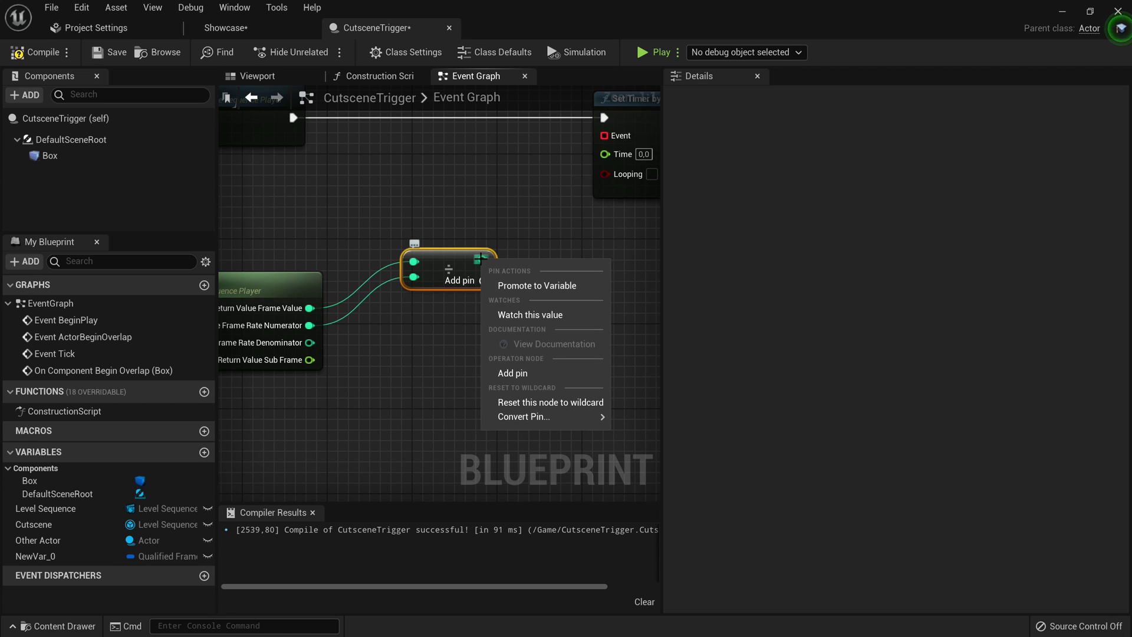
mouse_move(573, 418)
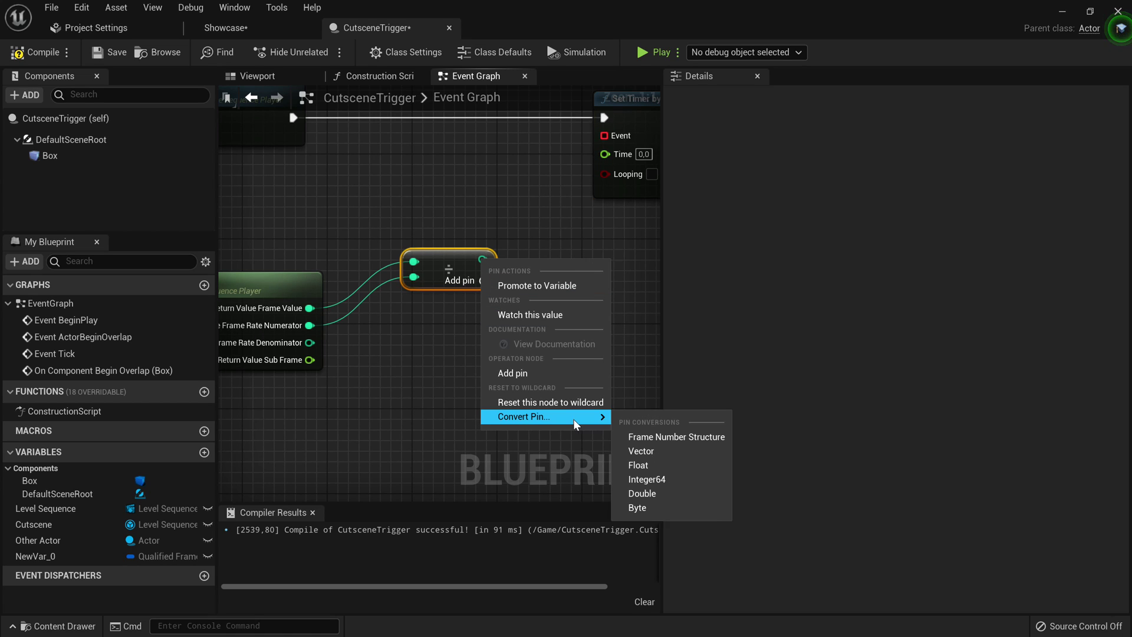
click(645, 465)
right_drag(575, 238, 531, 315)
drag(434, 339, 566, 240)
right_drag(566, 240, 514, 211)
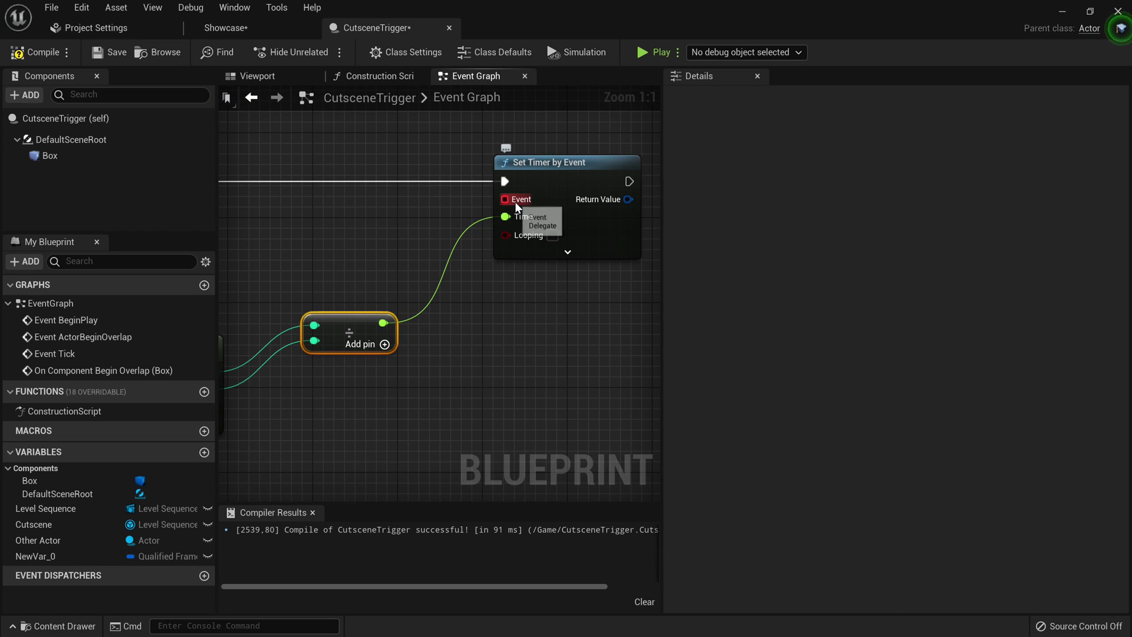
Step: Add a custom event node in the empty graph area below the Divide node
scroll(459, 314, down, 3)
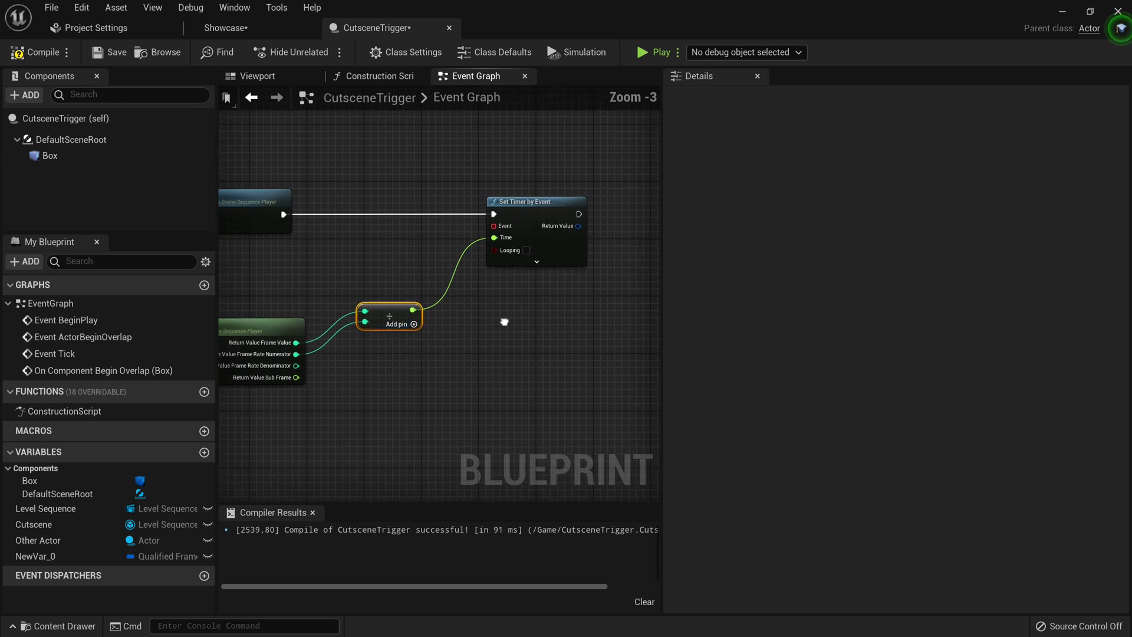
scroll(505, 322, up, 3)
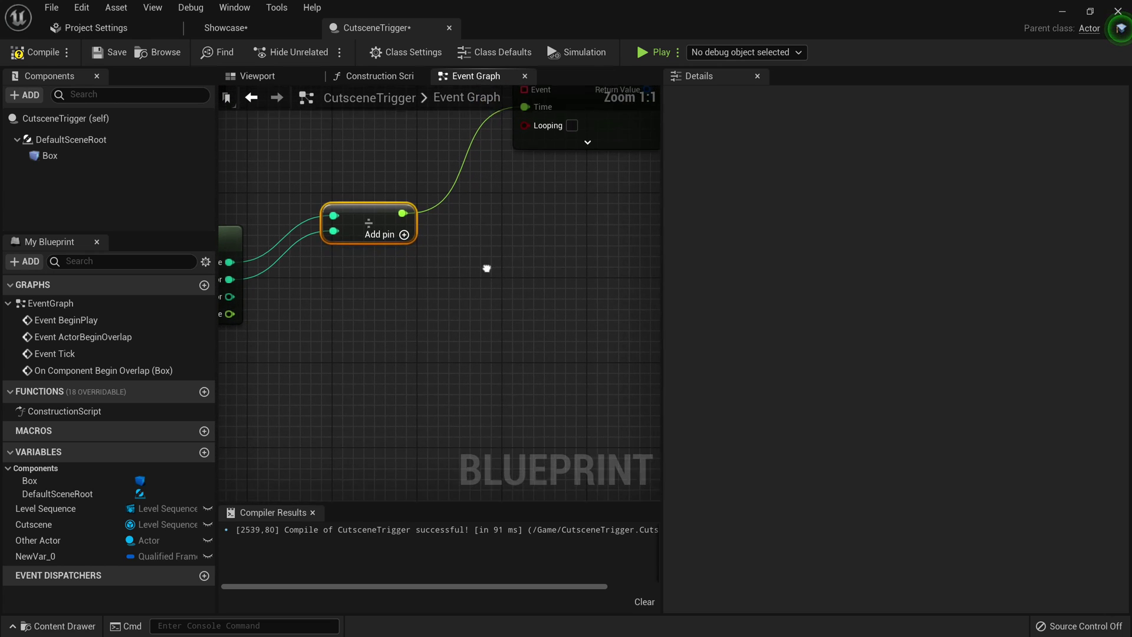
right_drag(486, 268, 486, 262)
right_click(430, 296)
click(412, 328)
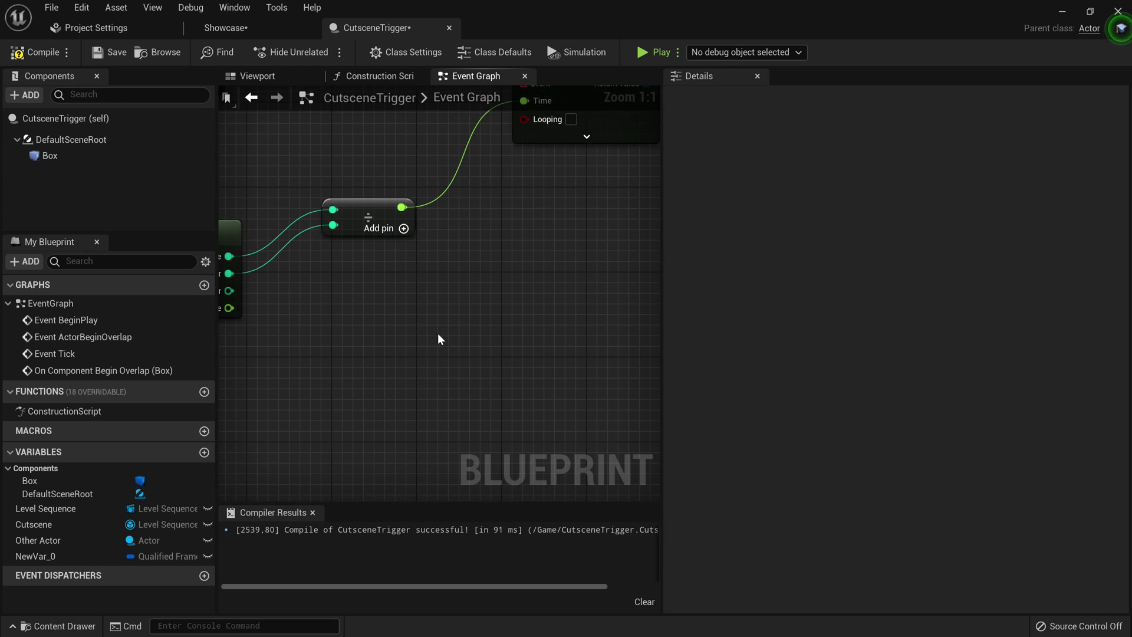
right_click(438, 334)
text(cust)
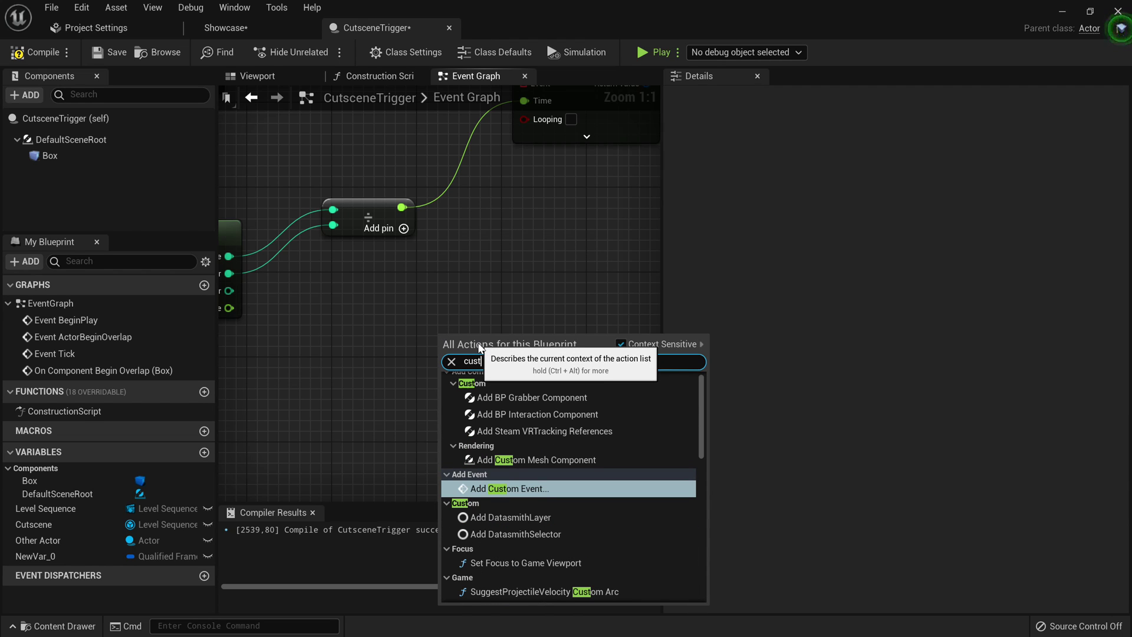
key(Return)
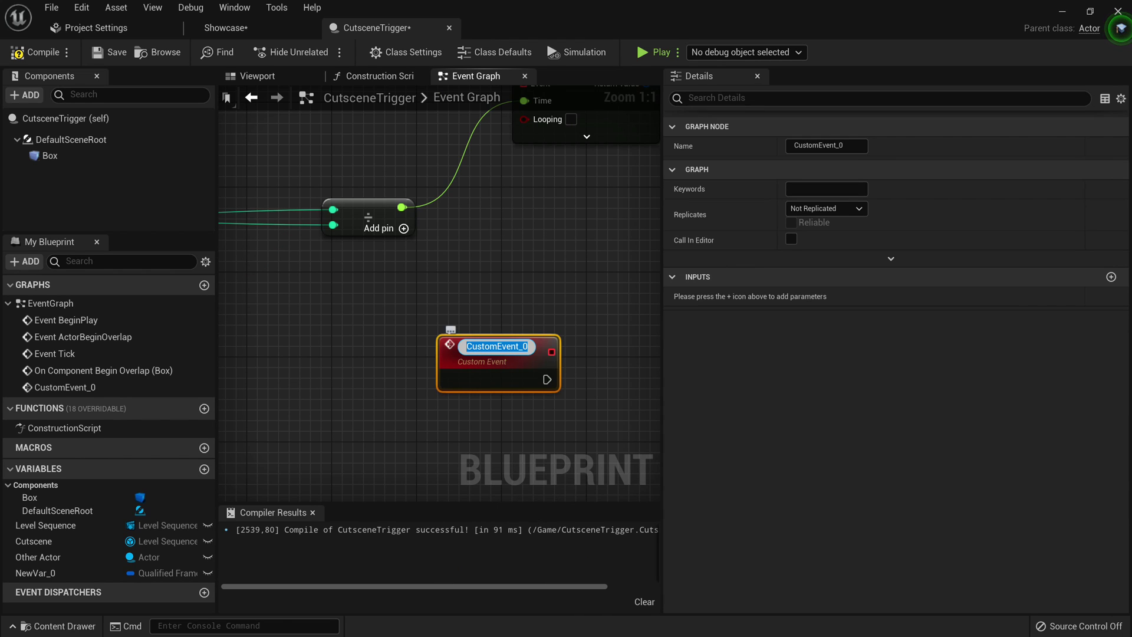
Step: Name the new custom event PLayerInputEnable
key(BackSpace)
text(PLa)
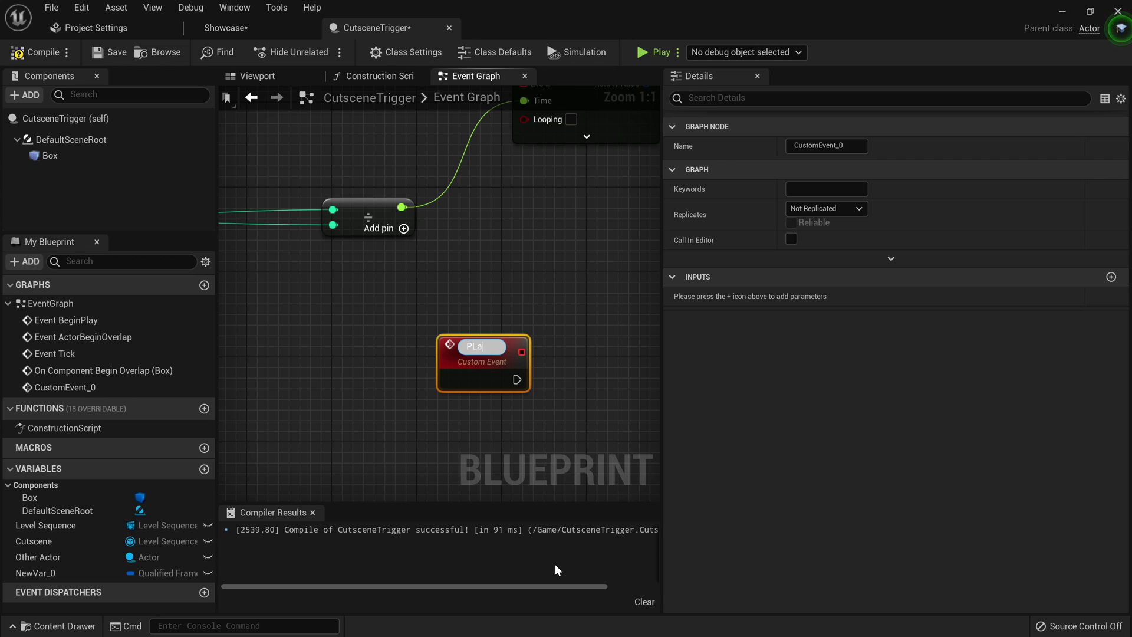
text(yerInp)
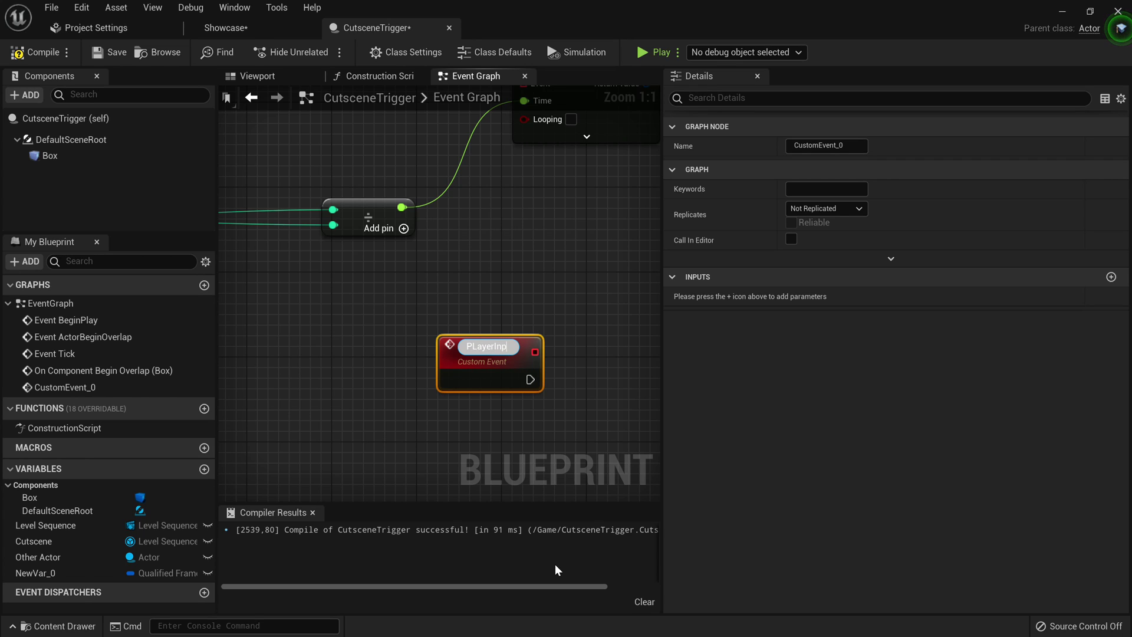
text(utEnab)
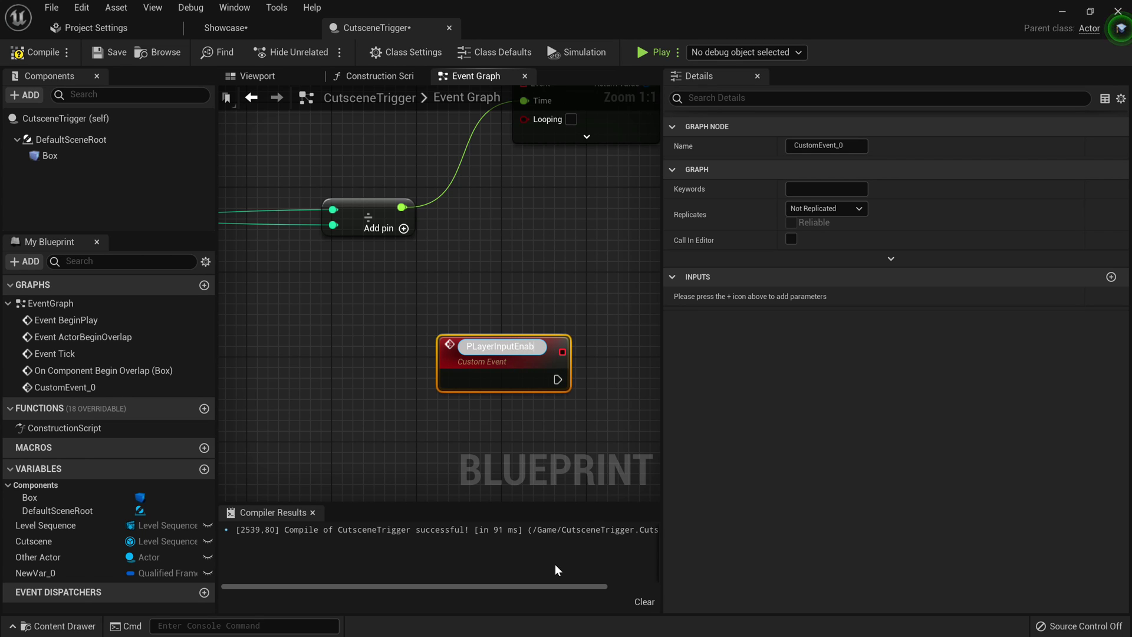
text(le)
key(Return)
Step: Add an Other Actor getter feeding the Target of an Enable Input node, placed beside the PLayerInputEnable event
right_drag(549, 244, 431, 233)
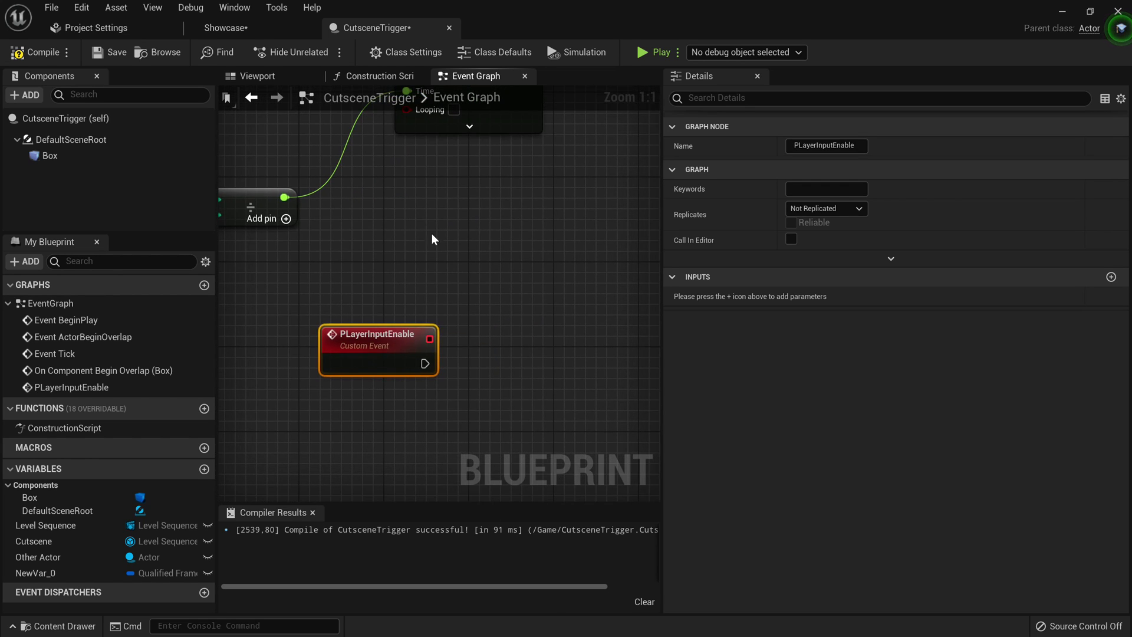
scroll(431, 245, down, 1)
mouse_move(465, 289)
right_down()
mouse_move(423, 283)
mouse_move(478, 288)
mouse_move(469, 284)
right_up()
right_drag(444, 351, 449, 256)
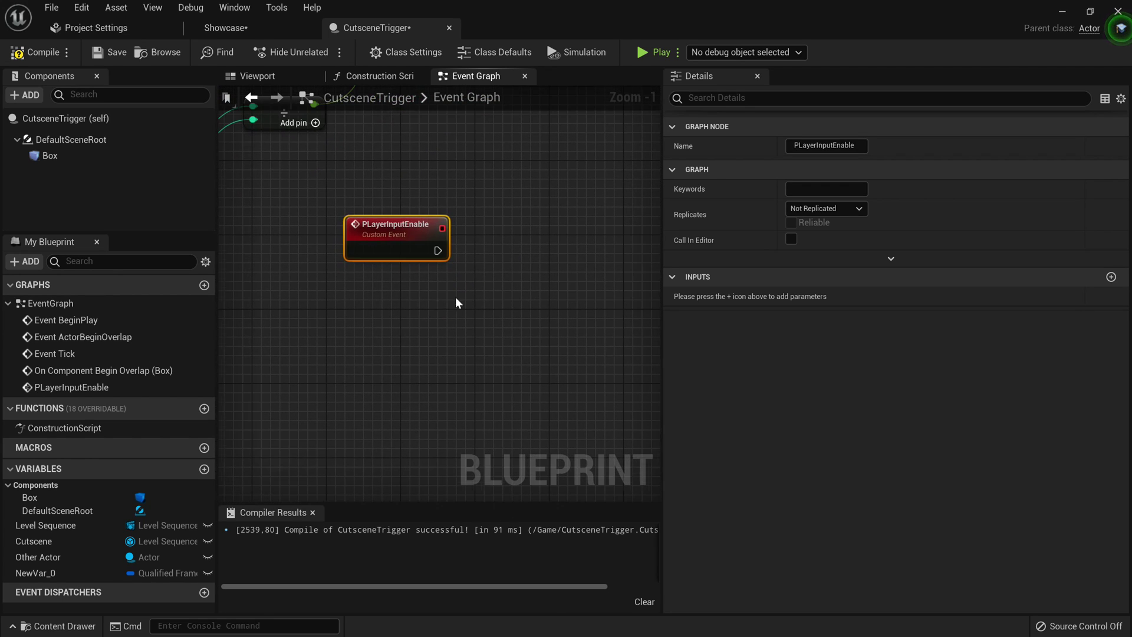
drag(38, 557, 543, 248)
click(408, 299)
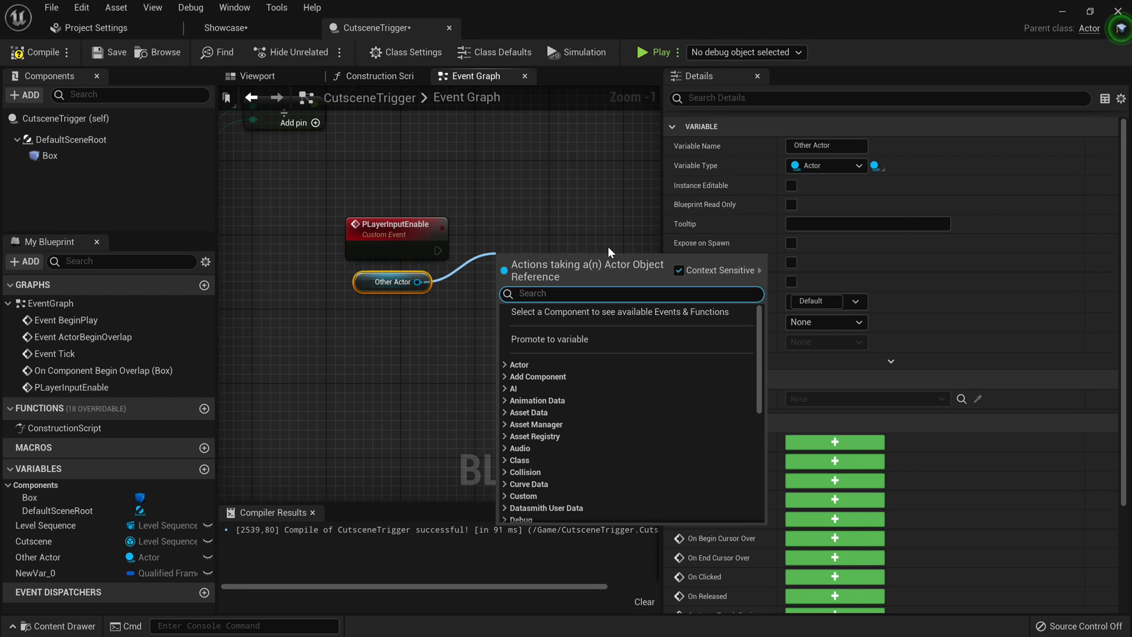
text(Enable)
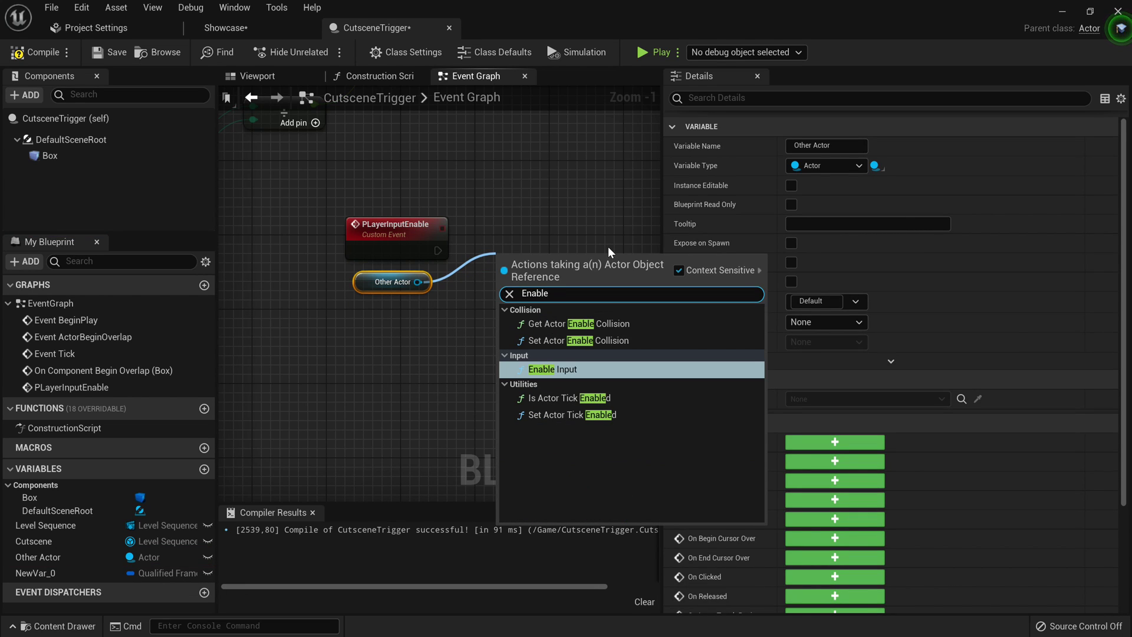
key(Return)
drag(516, 268, 497, 230)
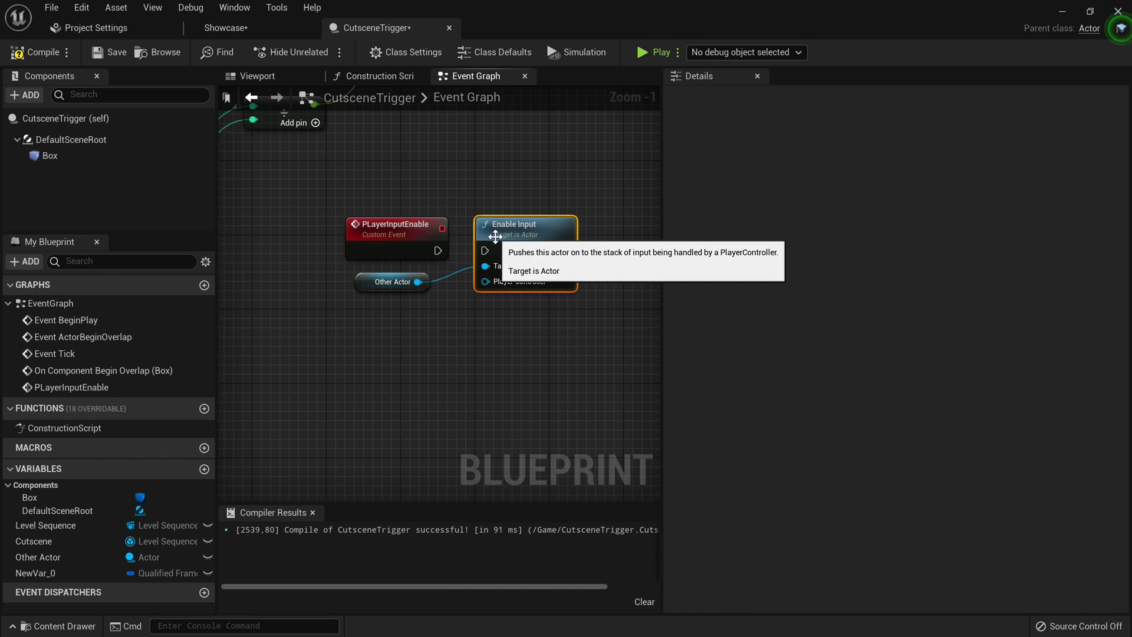
Step: Wire PLayerInputEnable to Enable Input and feed its Player Controller pin from a Get Player Controller node placed below Other Actor
drag(437, 250, 407, 360)
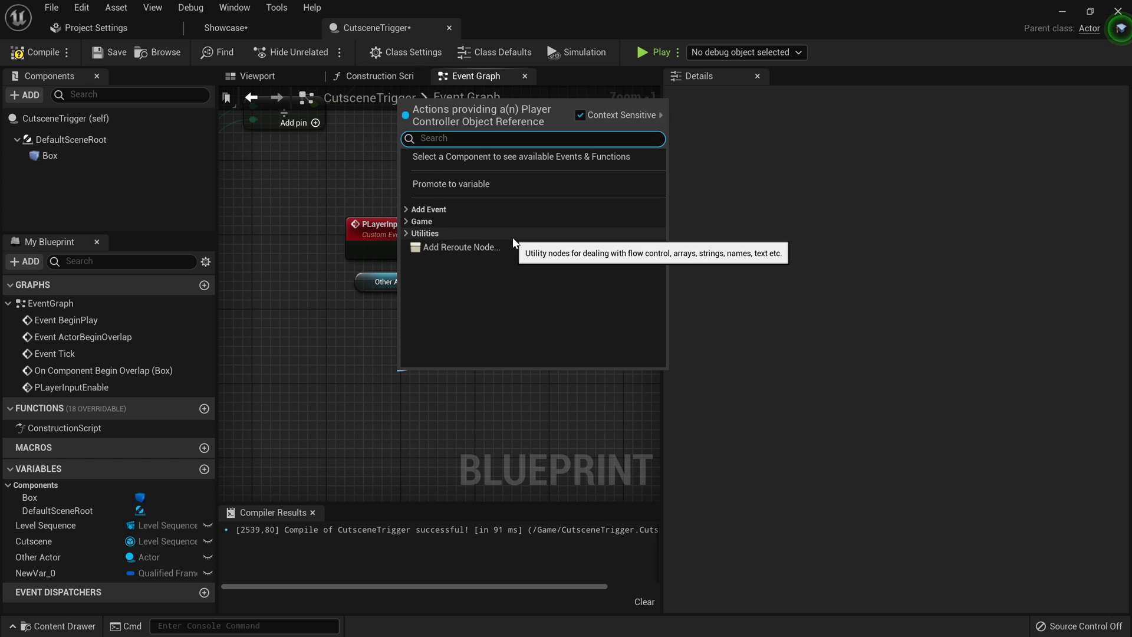
text(Get)
key(Return)
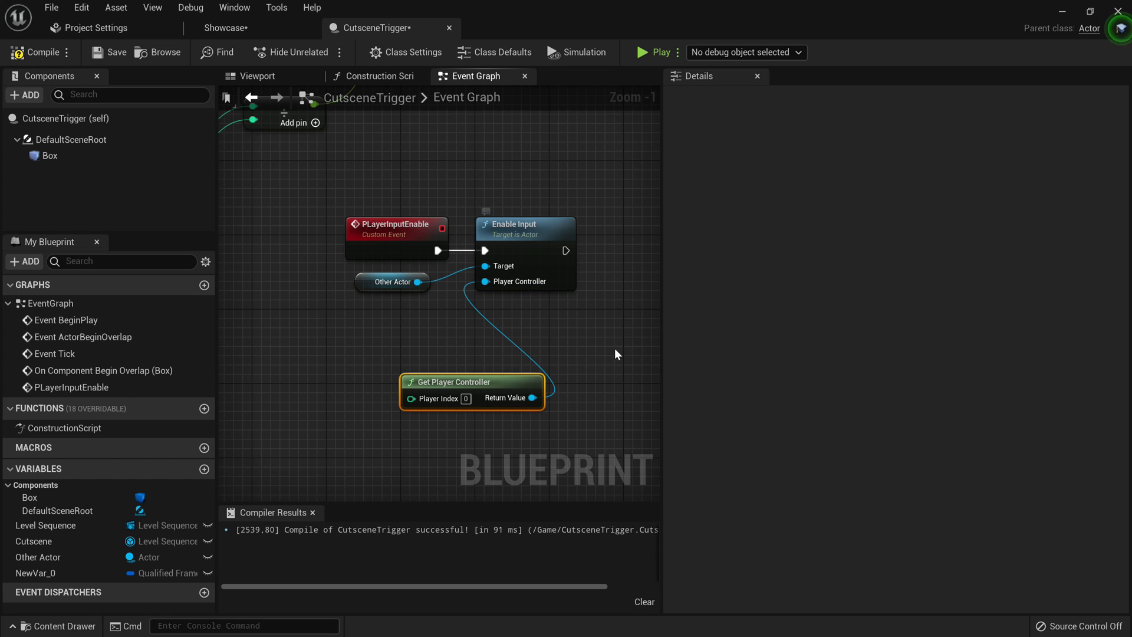
drag(484, 391, 390, 332)
Step: Connect the Event pin of Set Timer by Event to the PLayerInputEnable custom event
right_drag(488, 144, 527, 355)
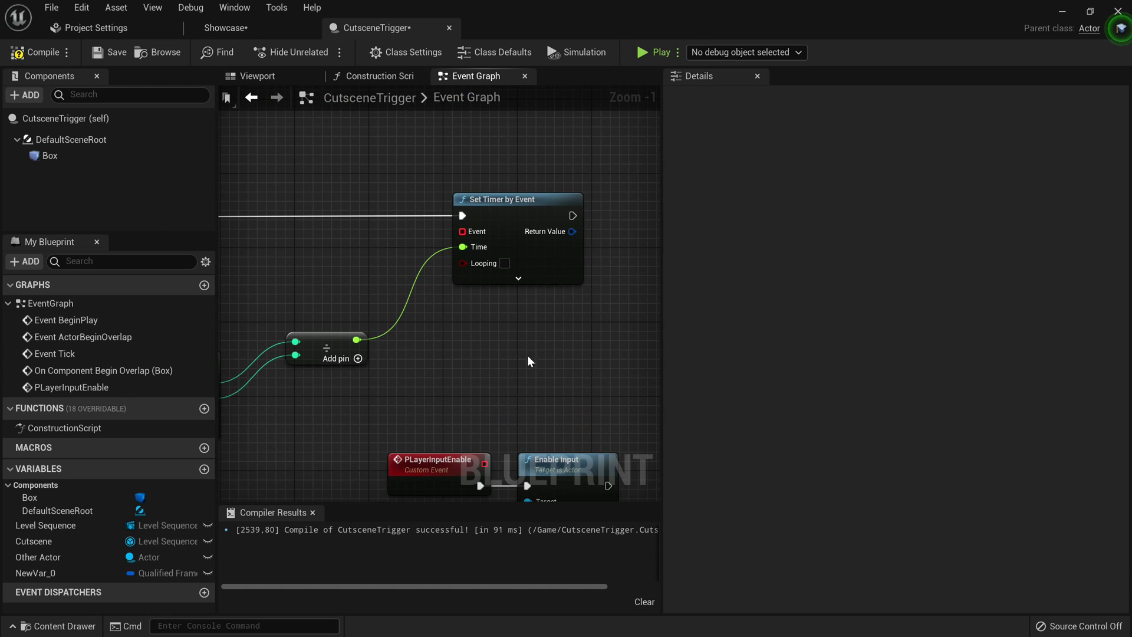
drag(460, 232, 484, 464)
scroll(466, 333, down, 3)
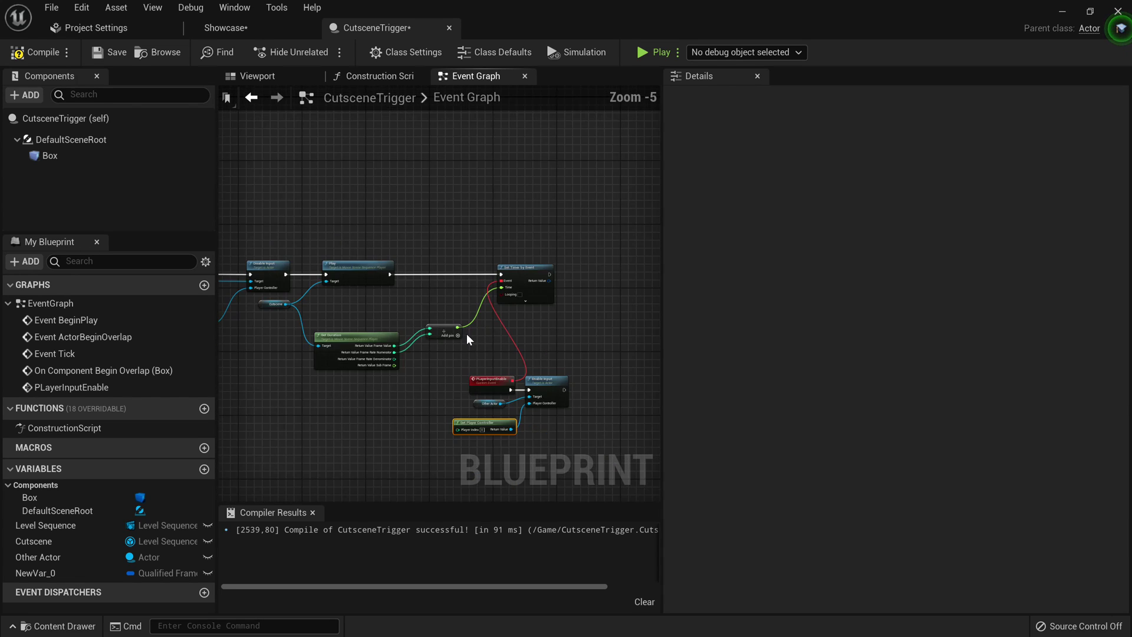
Step: Make the Level Sequence variable publicly editable on instances
right_drag(466, 334, 584, 282)
scroll(507, 301, up, 2)
scroll(508, 301, down, 3)
right_drag(459, 302, 526, 317)
right_drag(409, 372, 533, 325)
scroll(504, 317, up, 2)
right_drag(441, 270, 500, 345)
scroll(501, 346, up, 3)
right_drag(411, 310, 466, 345)
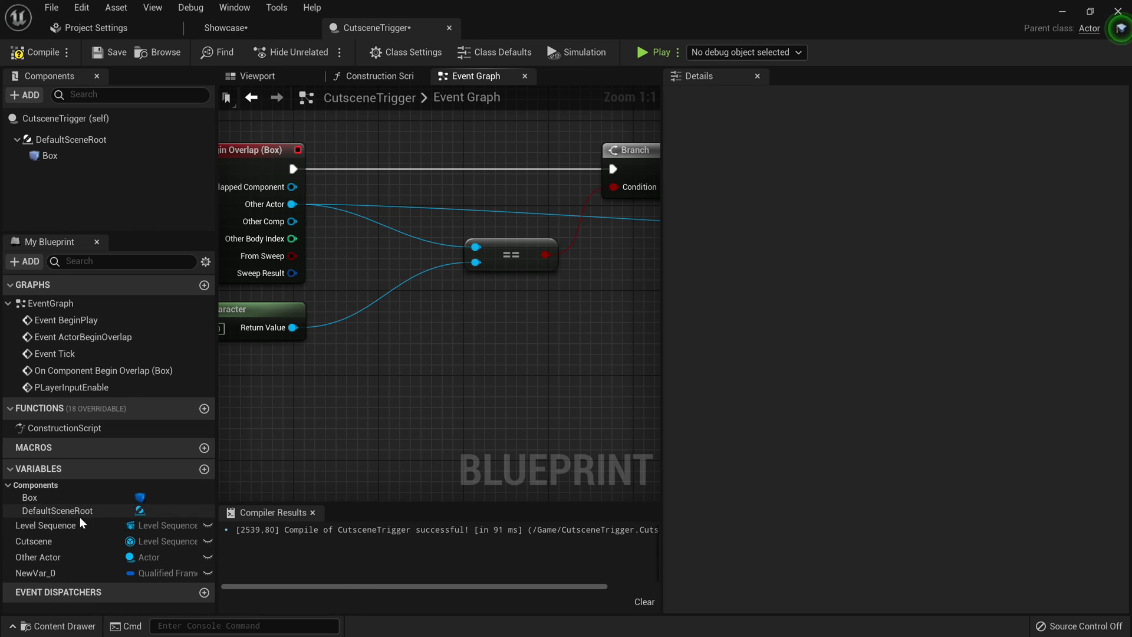
click(207, 527)
Step: Review the event graph's node chain, from the box overlap event through Branch and Do Once to the cutscene nodes
right_drag(313, 412, 360, 435)
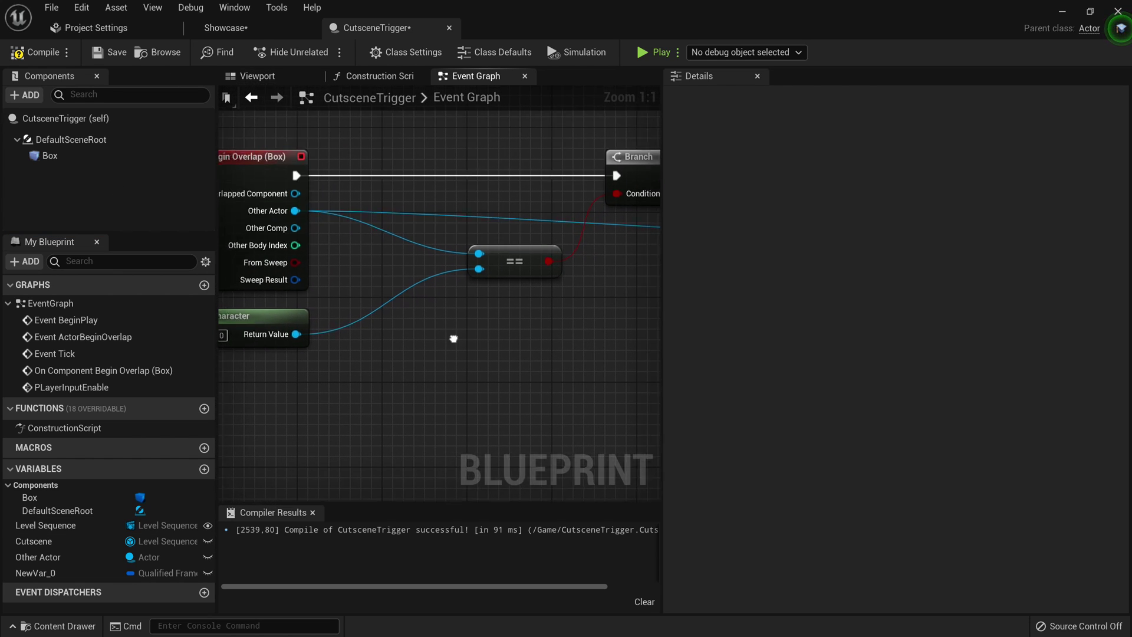
scroll(443, 324, down, 1)
right_drag(438, 318, 454, 365)
scroll(413, 327, down, 4)
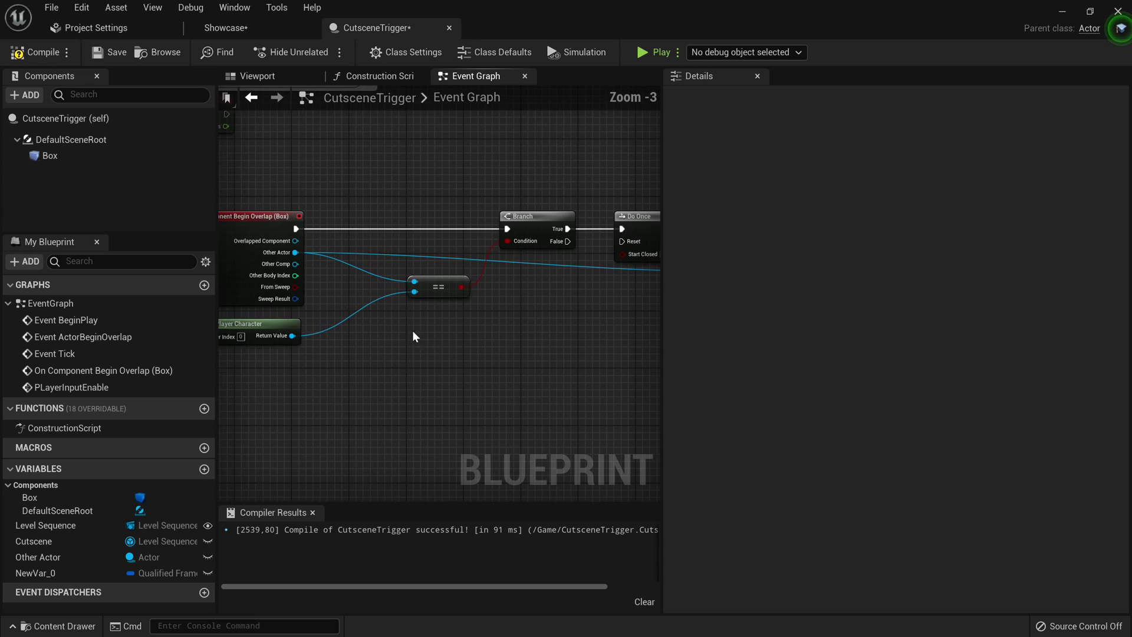
scroll(440, 324, up, 2)
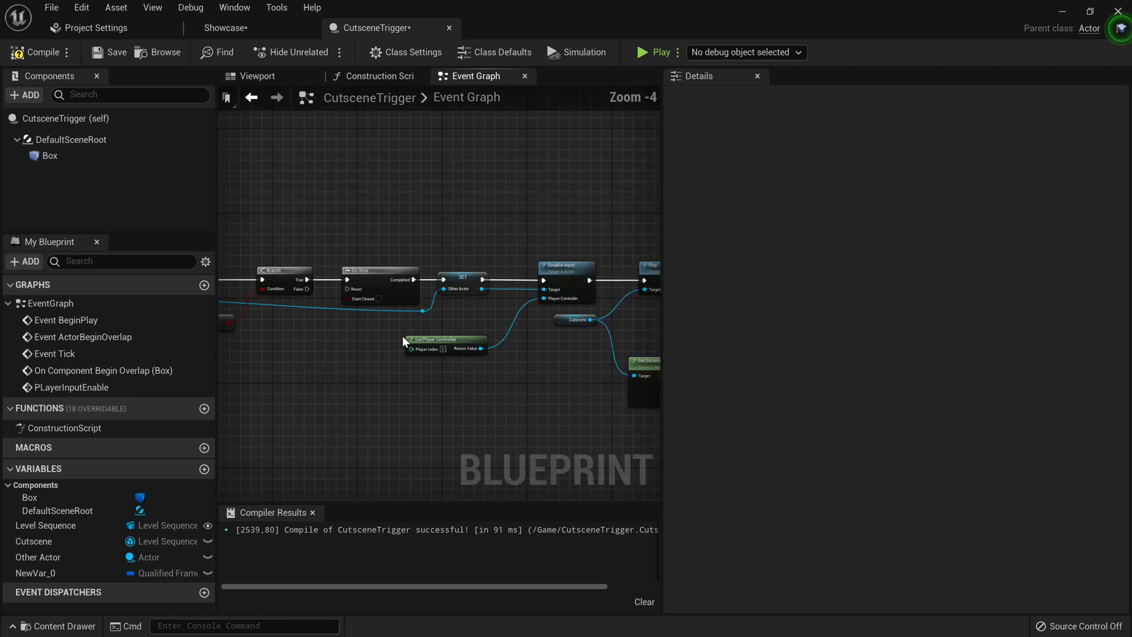
right_drag(403, 336, 316, 313)
scroll(458, 326, up, 2)
right_drag(458, 326, 291, 329)
scroll(531, 306, down, 2)
right_drag(530, 306, 584, 325)
right_drag(286, 313, 499, 321)
scroll(424, 357, up, 2)
right_drag(424, 359, 523, 357)
scroll(372, 338, up, 1)
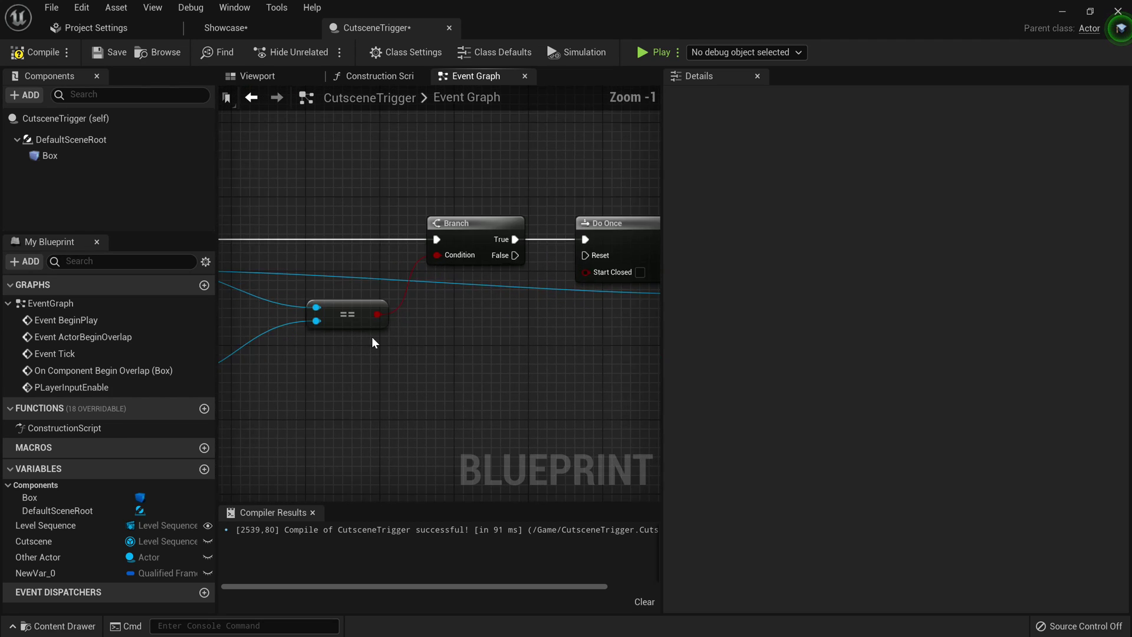
scroll(372, 338, up, 1)
right_drag(285, 344, 530, 349)
scroll(531, 349, down, 2)
scroll(531, 349, up, 2)
right_drag(414, 356, 414, 319)
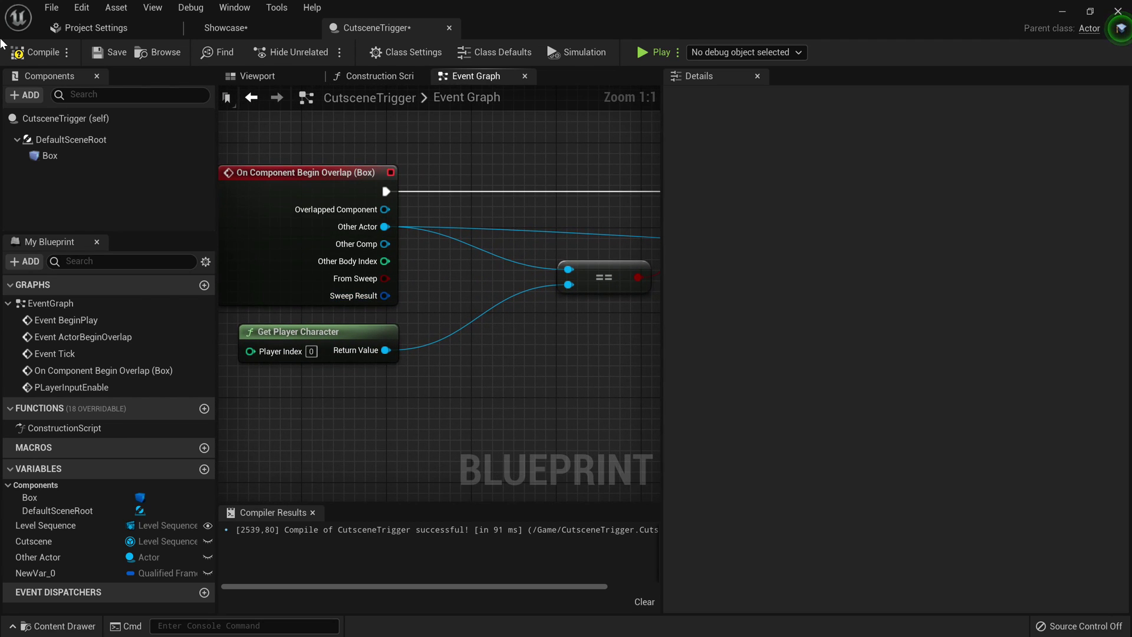
Step: Compile and save the CutsceneTrigger blueprint, and return to the Showcase level
click(112, 52)
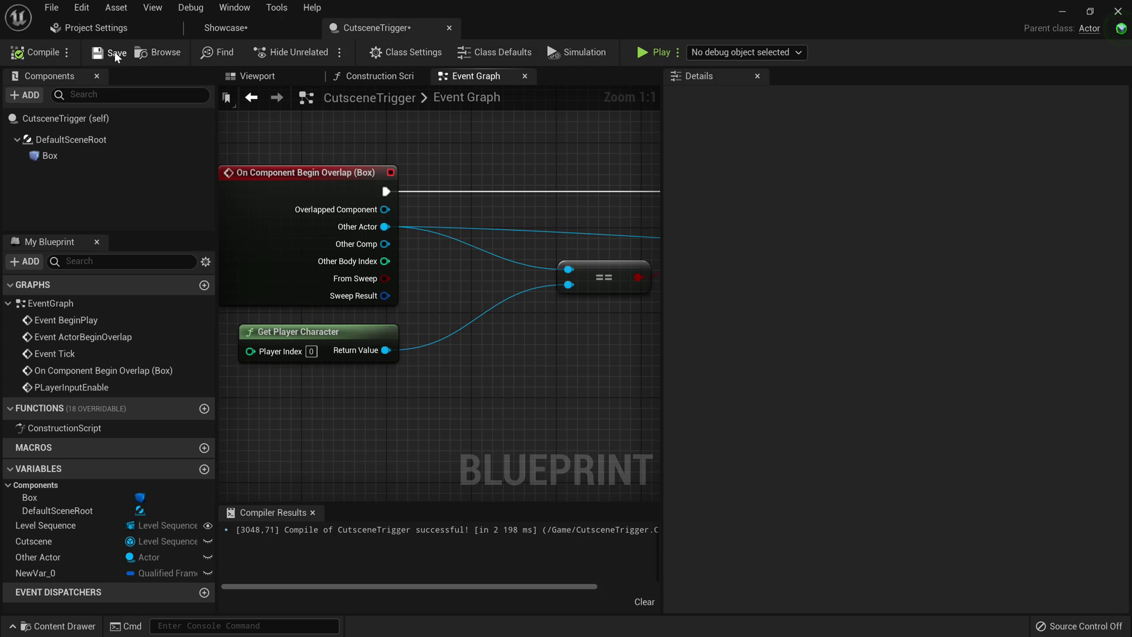
click(258, 29)
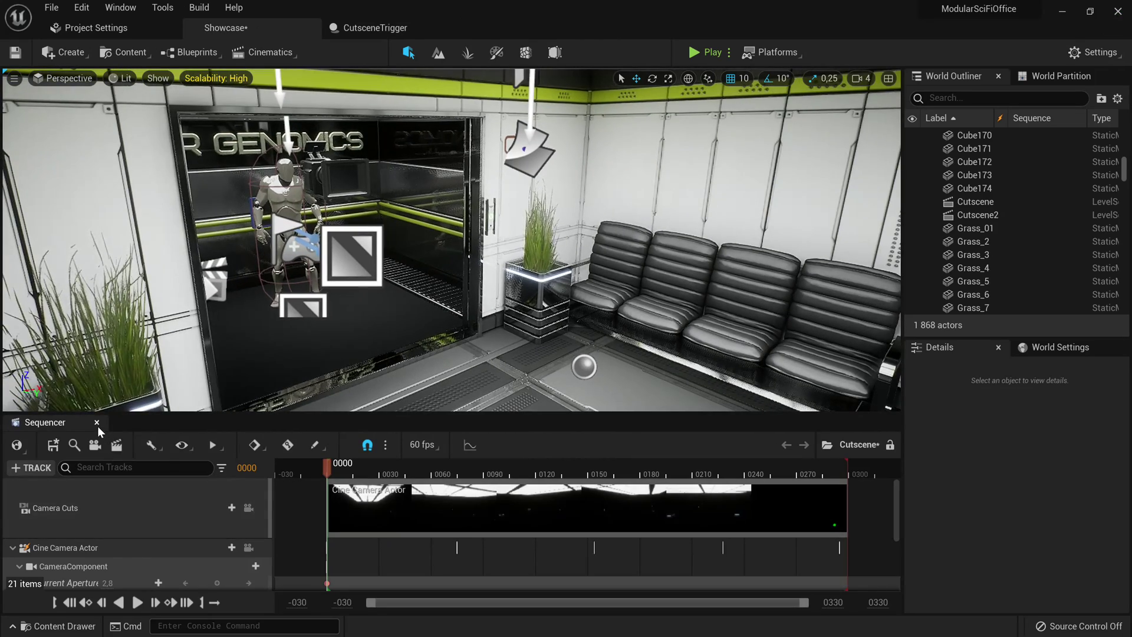
Step: Close the Sequencer in the Showcase level
click(96, 422)
key(w)
right_drag(343, 310, 348, 353)
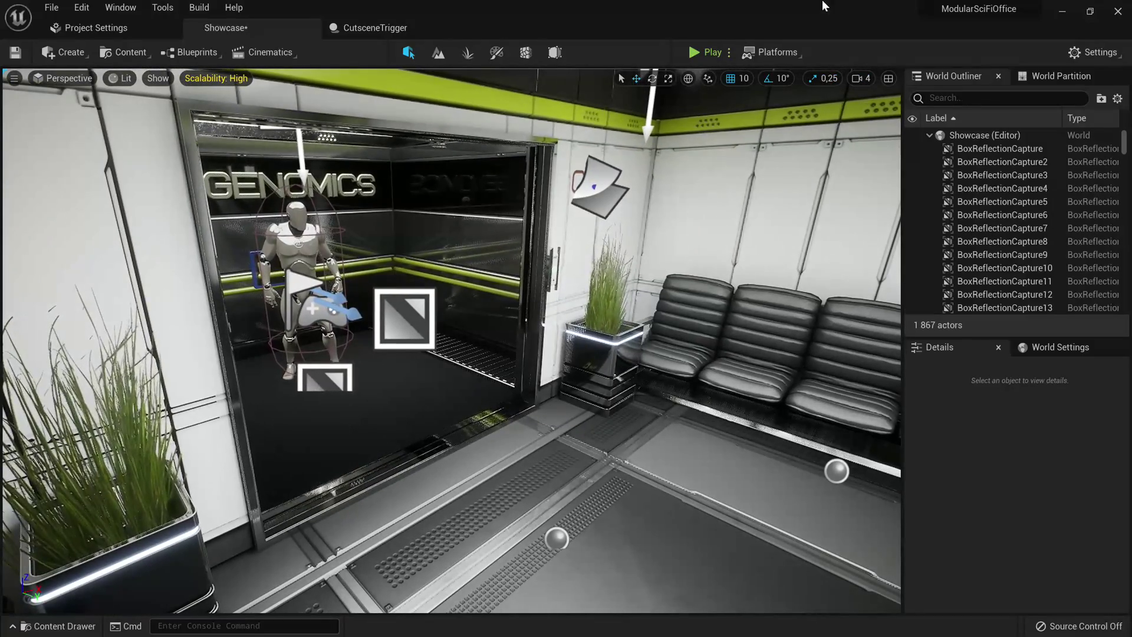
Step: Play the level, walk the character around inside the elevator, and stop the play session
click(701, 52)
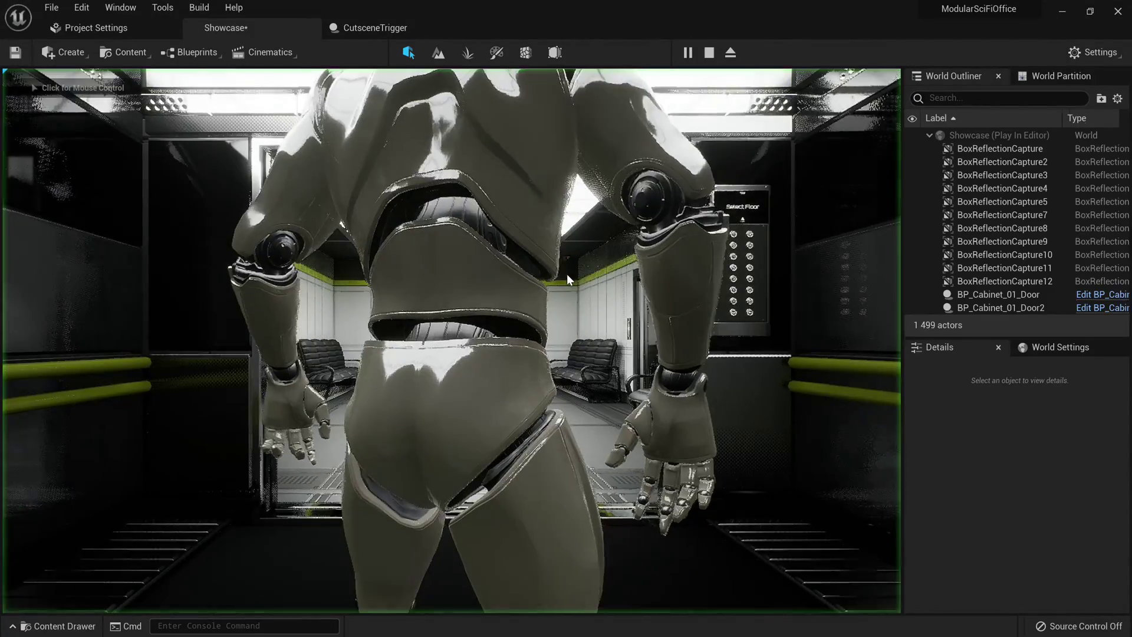
key(w)
key(s)
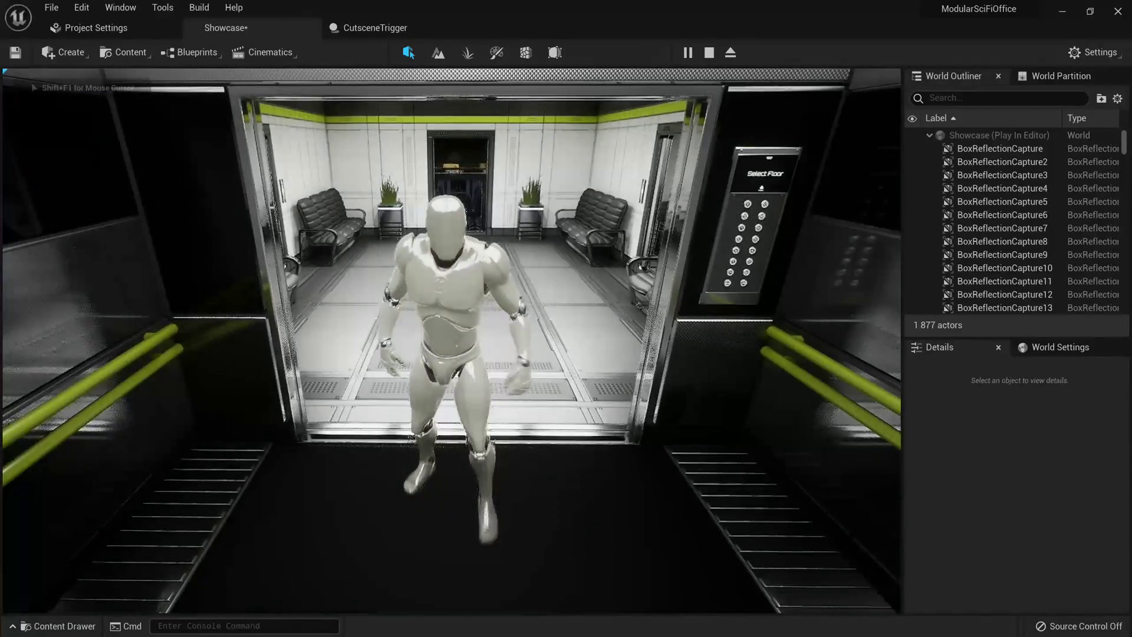
key(Escape)
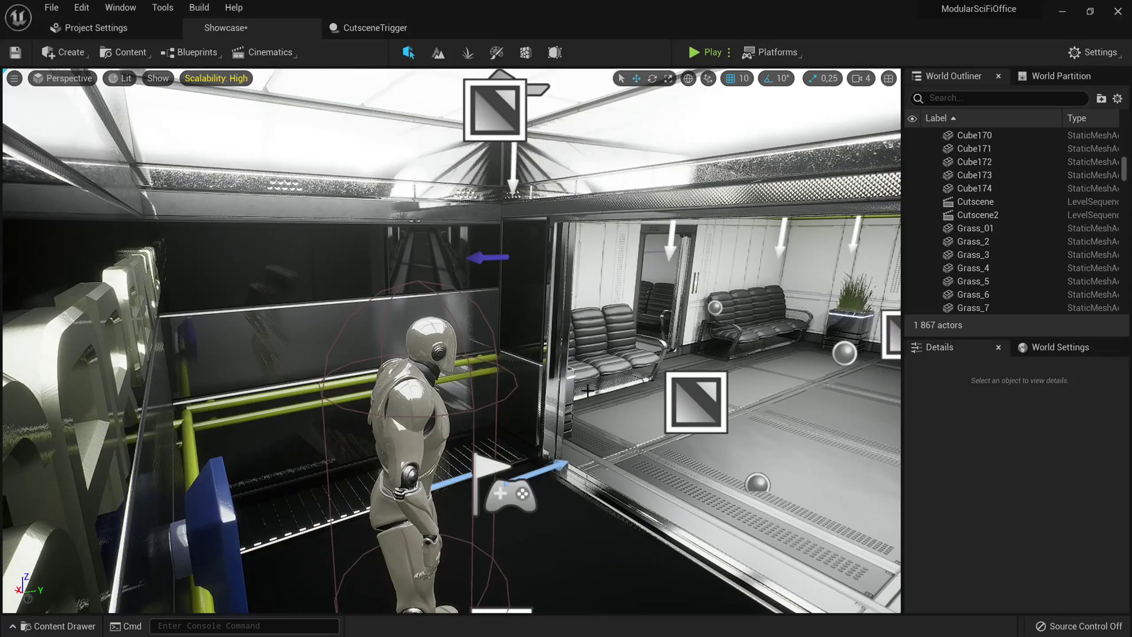
Step: Place a CutsceneTrigger blueprint from the Content folder in the elevator doorway
key(s)
right_drag(603, 397, 668, 430)
key(w)
key(s)
key(w)
key(s)
key(w)
key(w)
right_drag(540, 364, 540, 363)
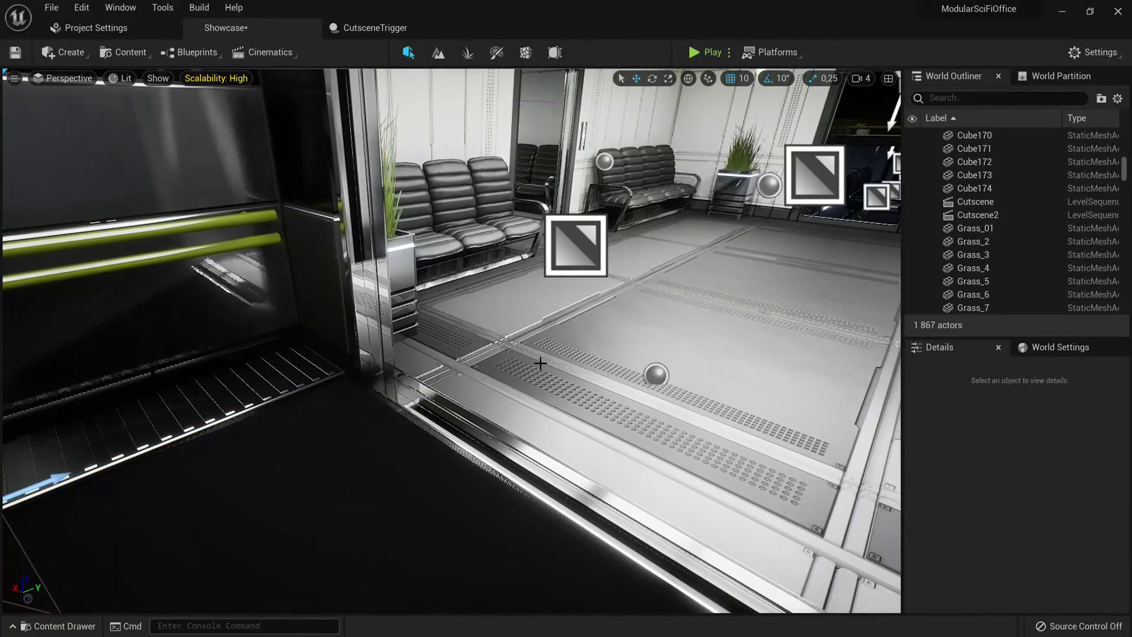
key(ctrl+space)
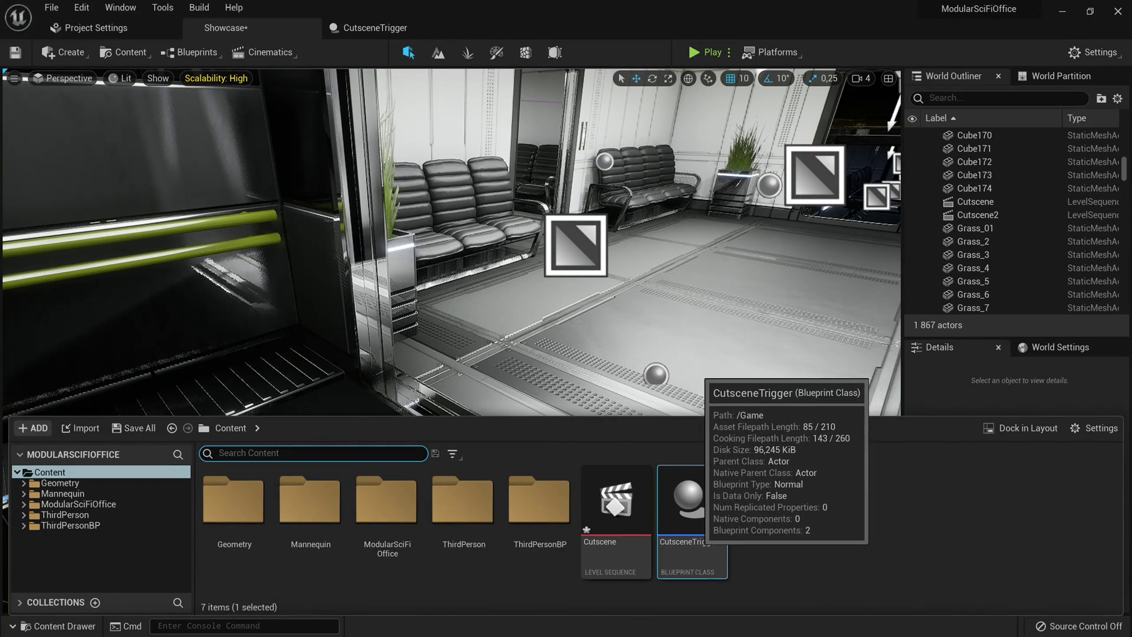
drag(684, 498, 502, 463)
Step: Assign the Cutscene level sequence to the placed trigger's Level Sequence property
key(s)
right_drag(501, 463, 535, 477)
key(w)
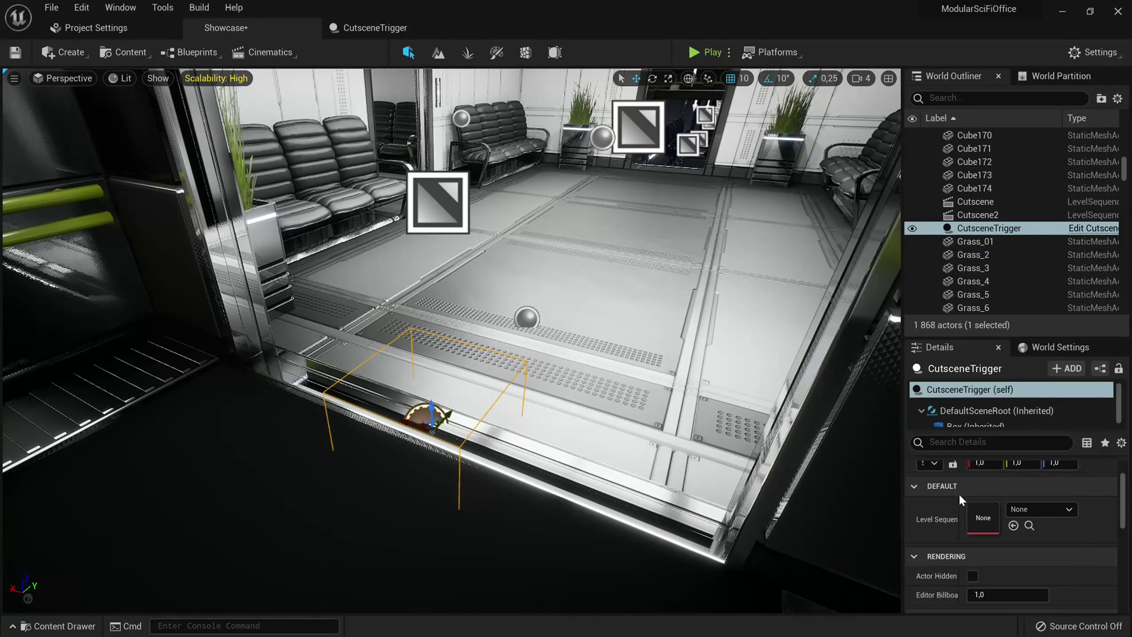
click(1035, 509)
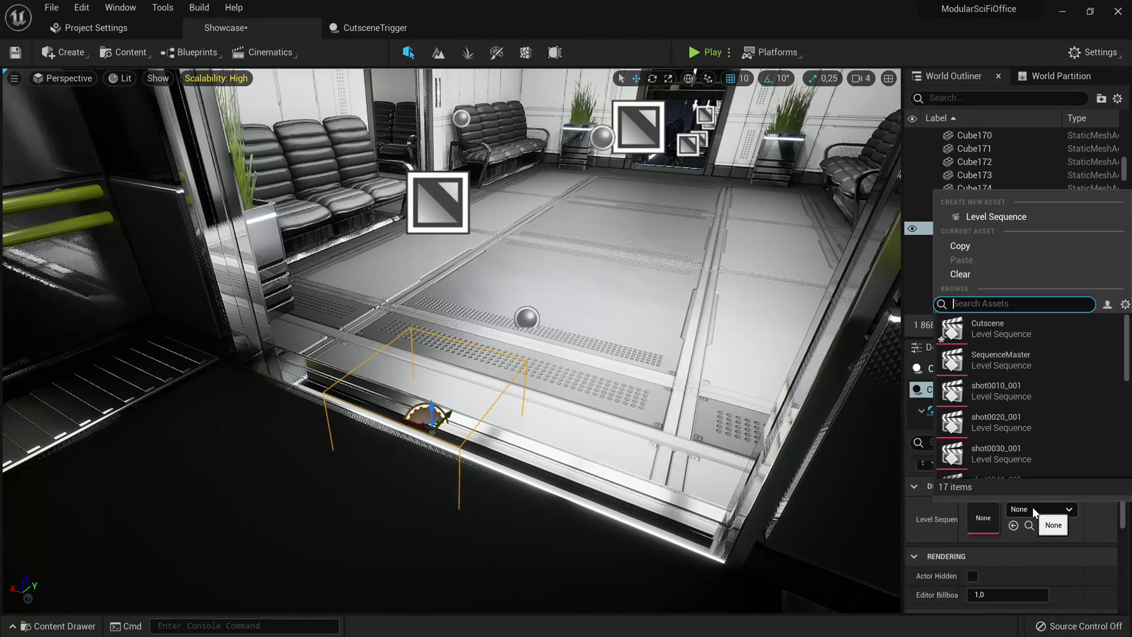
click(992, 330)
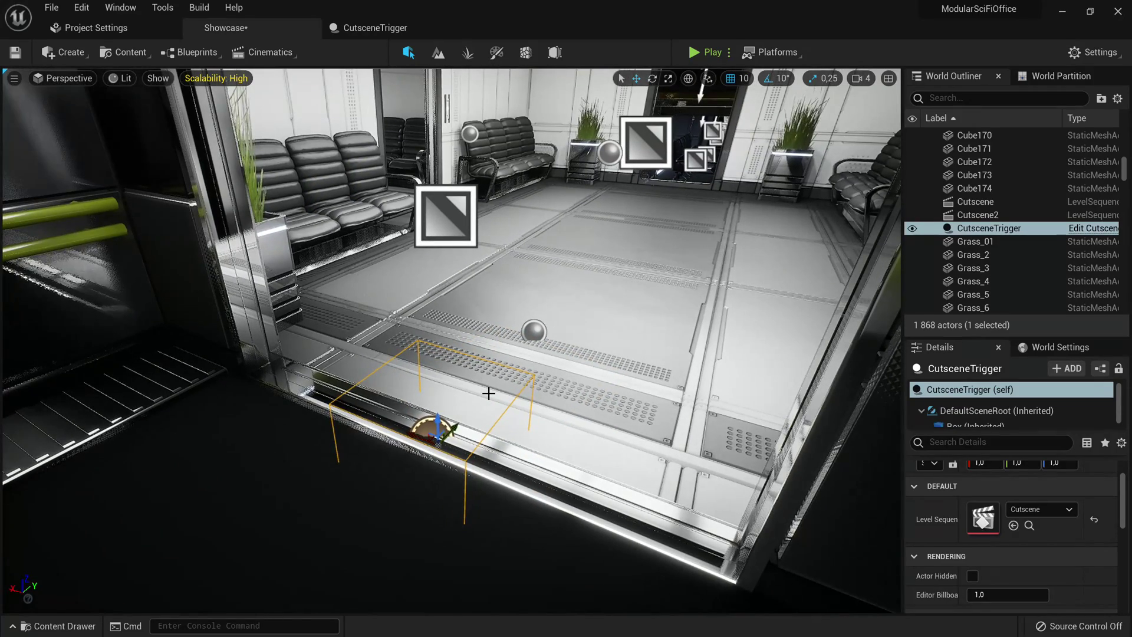
Step: Scale the CutsceneTrigger in the elevator doorway to 4.75 along X and 7.5 along Z so it covers the opening
key(e)
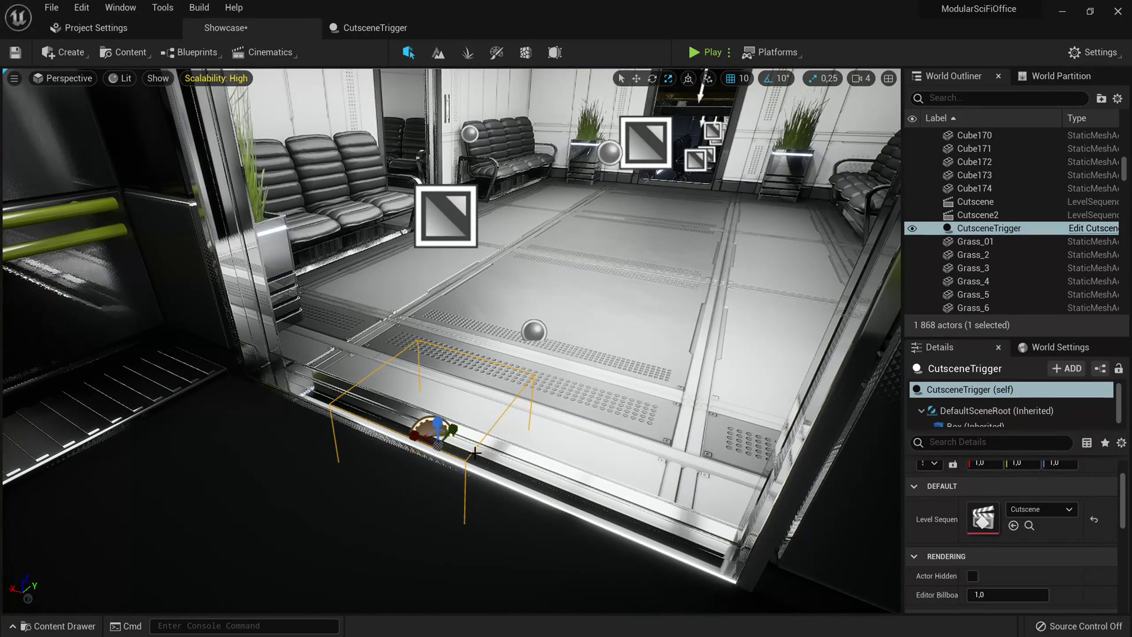
drag(411, 438, 348, 411)
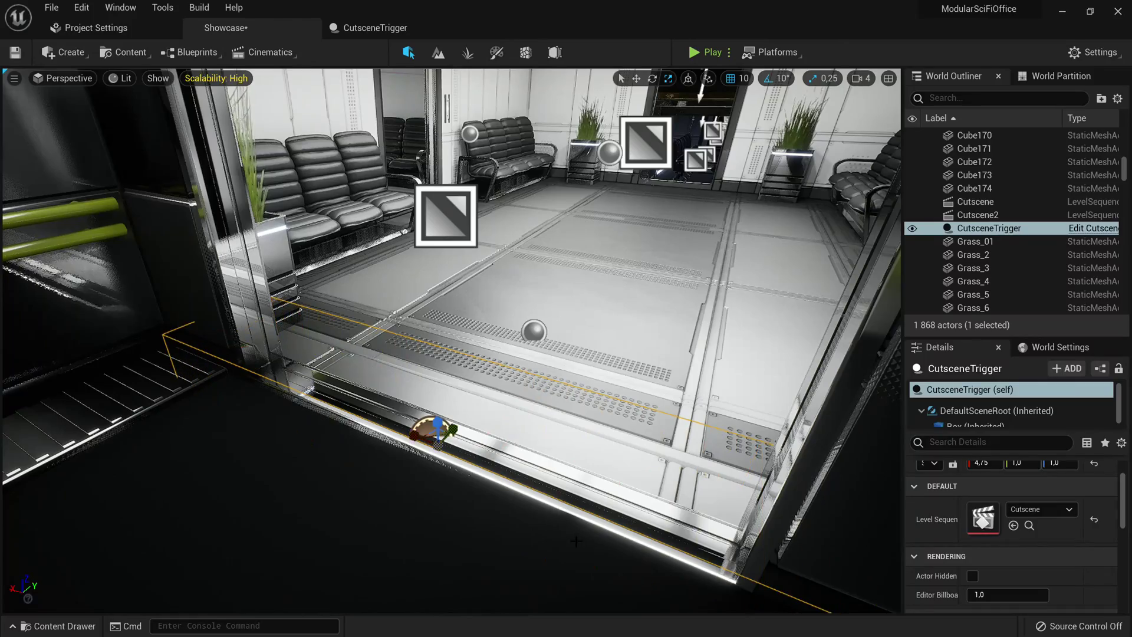
right_drag(576, 542, 573, 501)
drag(447, 511, 446, 472)
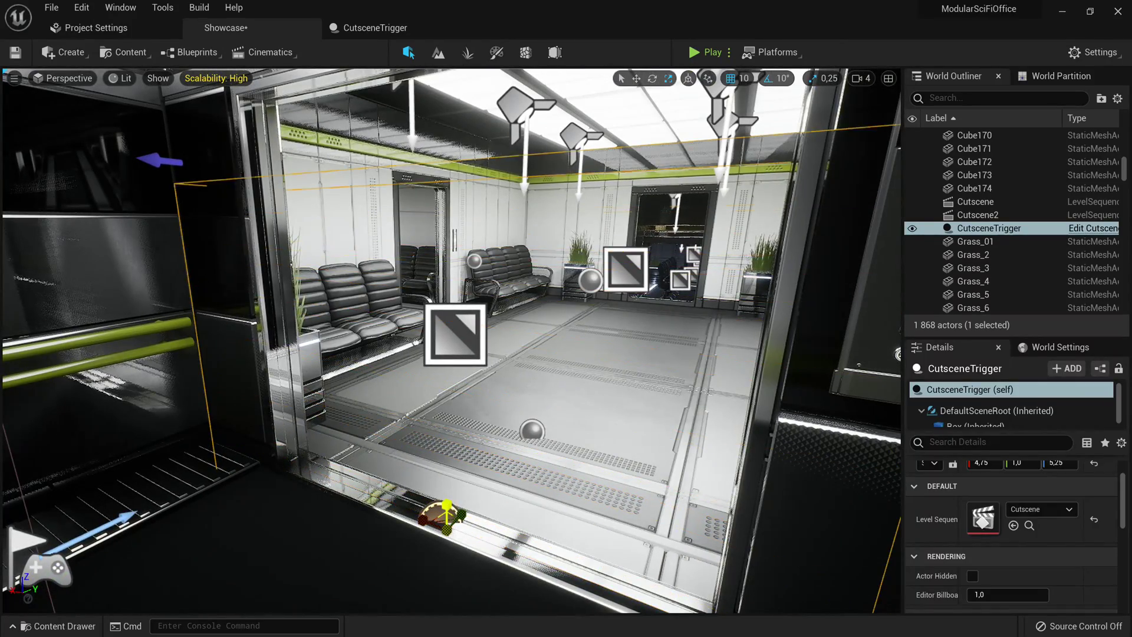
right_drag(571, 251, 578, 301)
key(s)
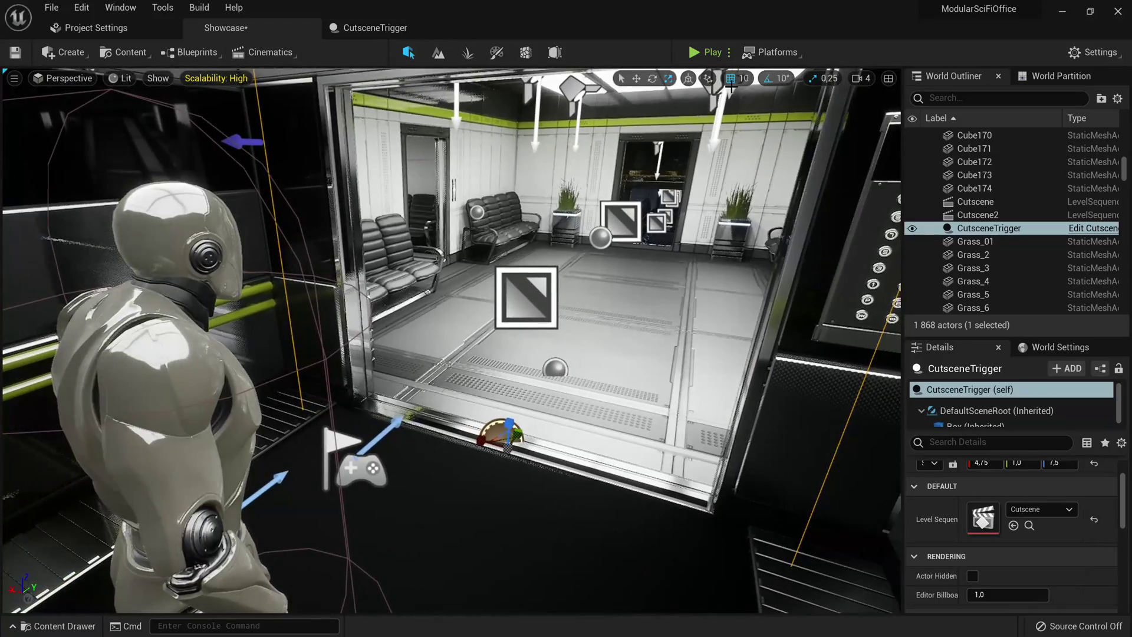
Step: Test the resized trigger by playing the level and walking the character out of the elevator, and stop the session
click(695, 51)
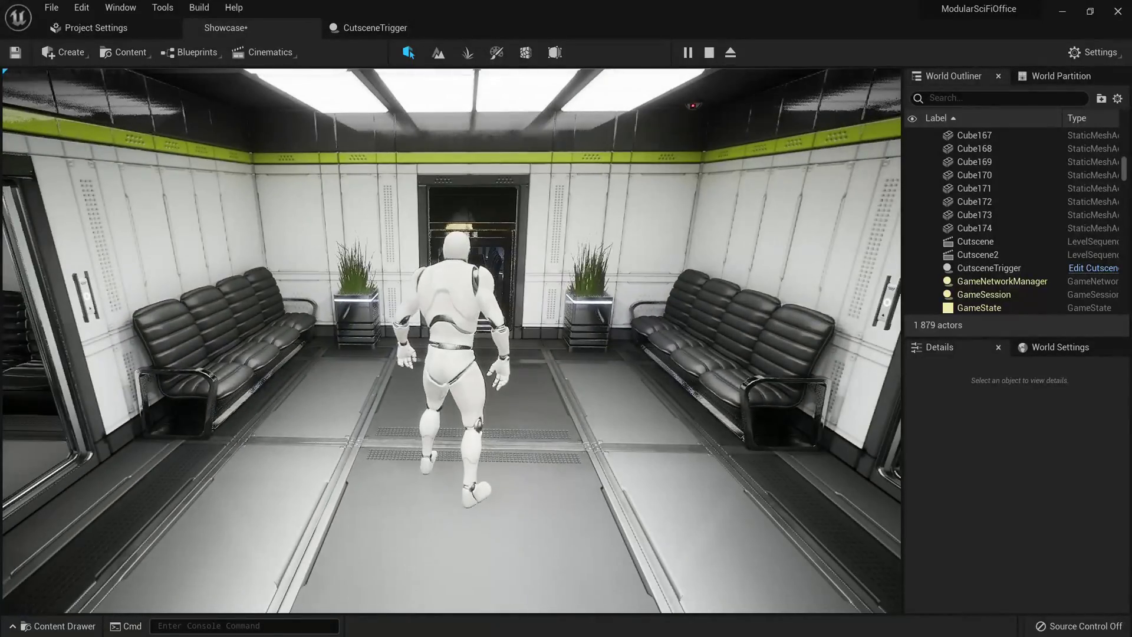
key(Escape)
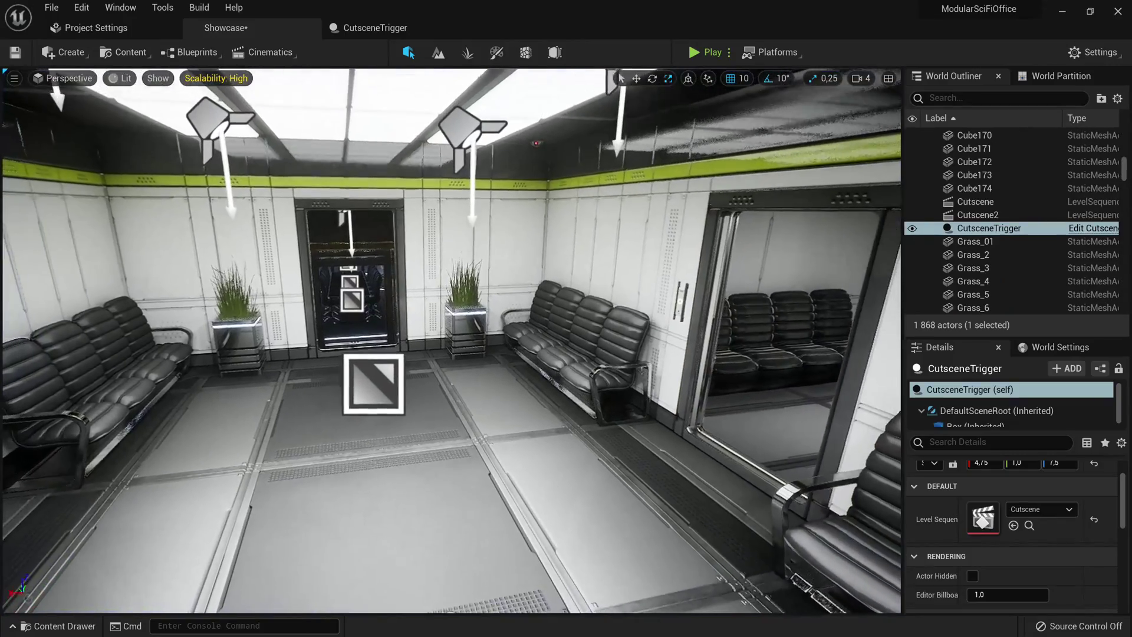
right_drag(451, 341, 566, 344)
right_drag(255, 76, 255, 76)
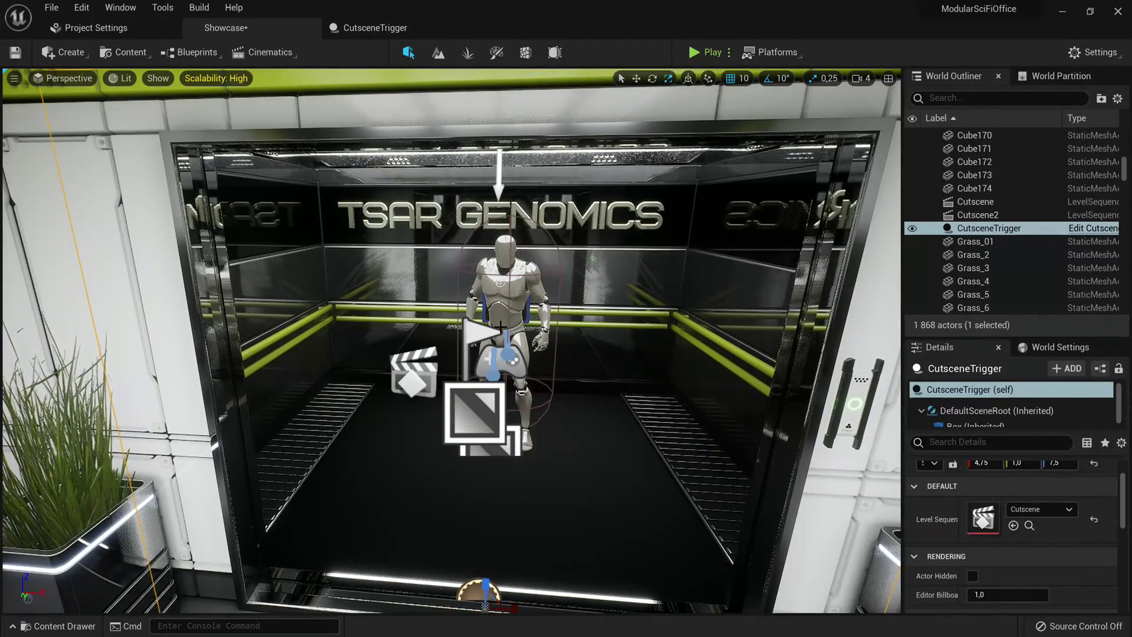
Step: Open the Cutscene level sequence for editing and select its Cine Camera Actor inside the elevator
click(286, 57)
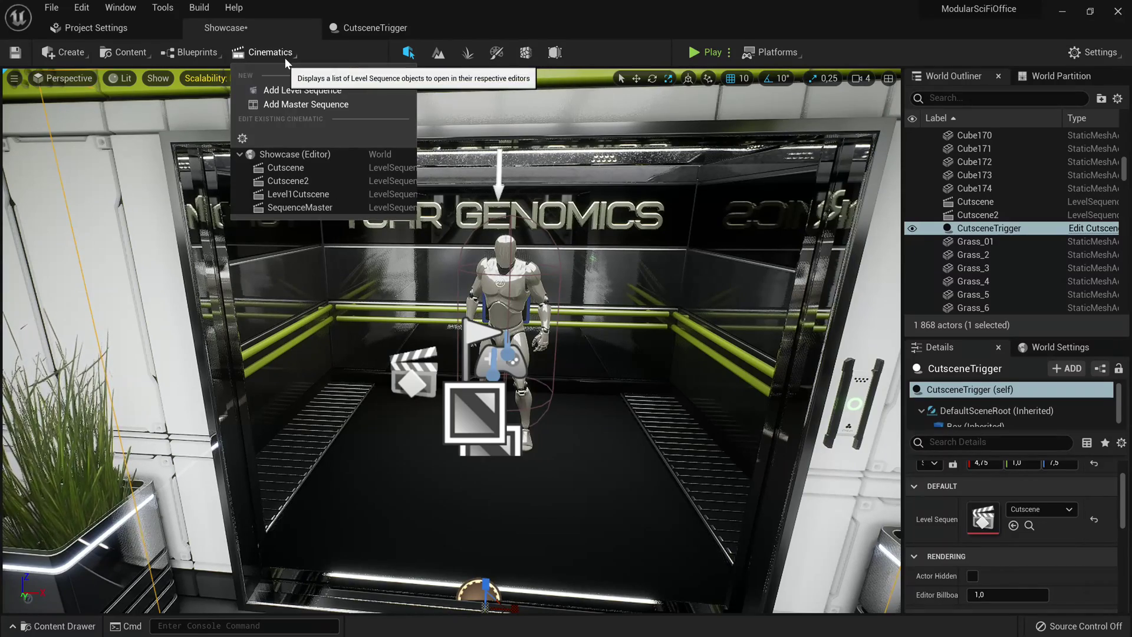
click(292, 170)
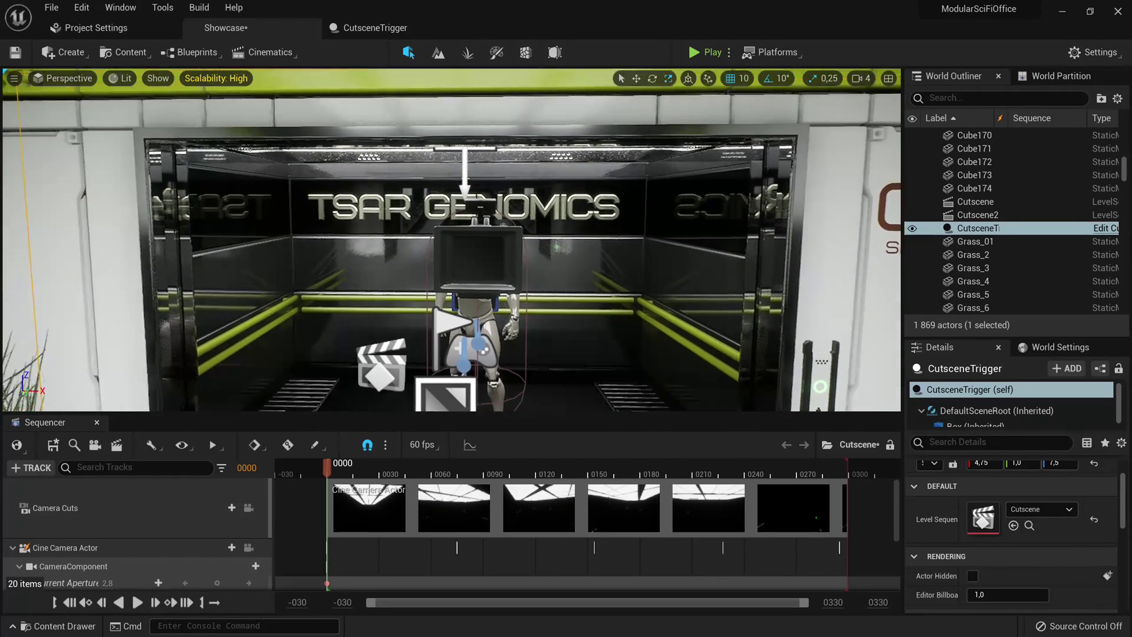
right_drag(478, 268, 488, 249)
click(476, 269)
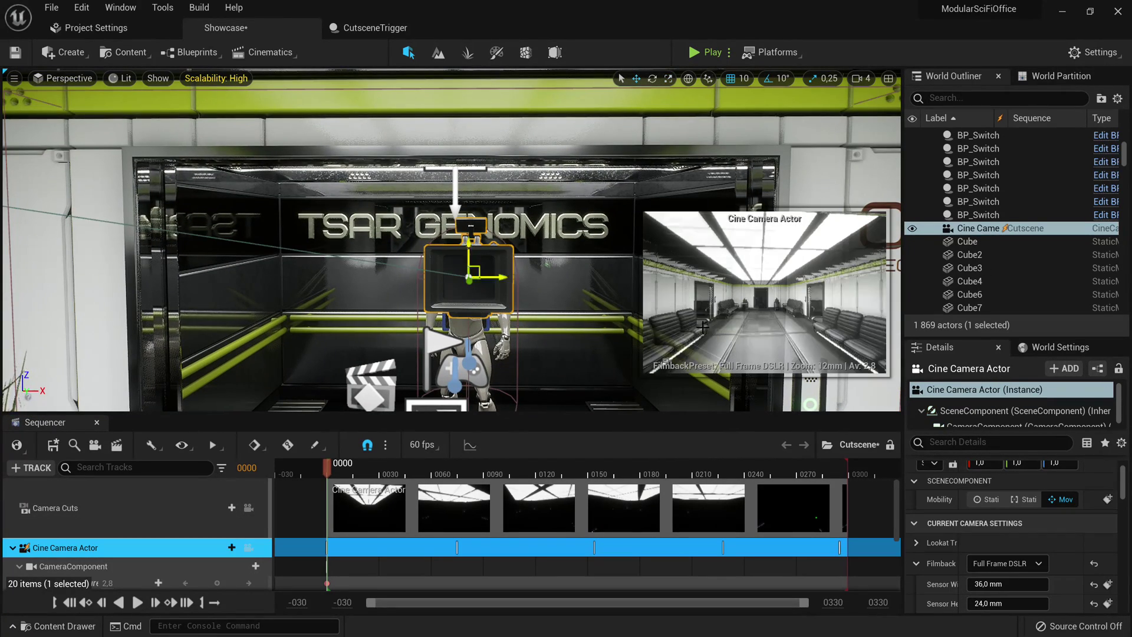
Step: Choose the Full Frame DSLR filmback for the Cine Camera Actor and disable Constrain Aspect Ratio
scroll(159, 520, down, 3)
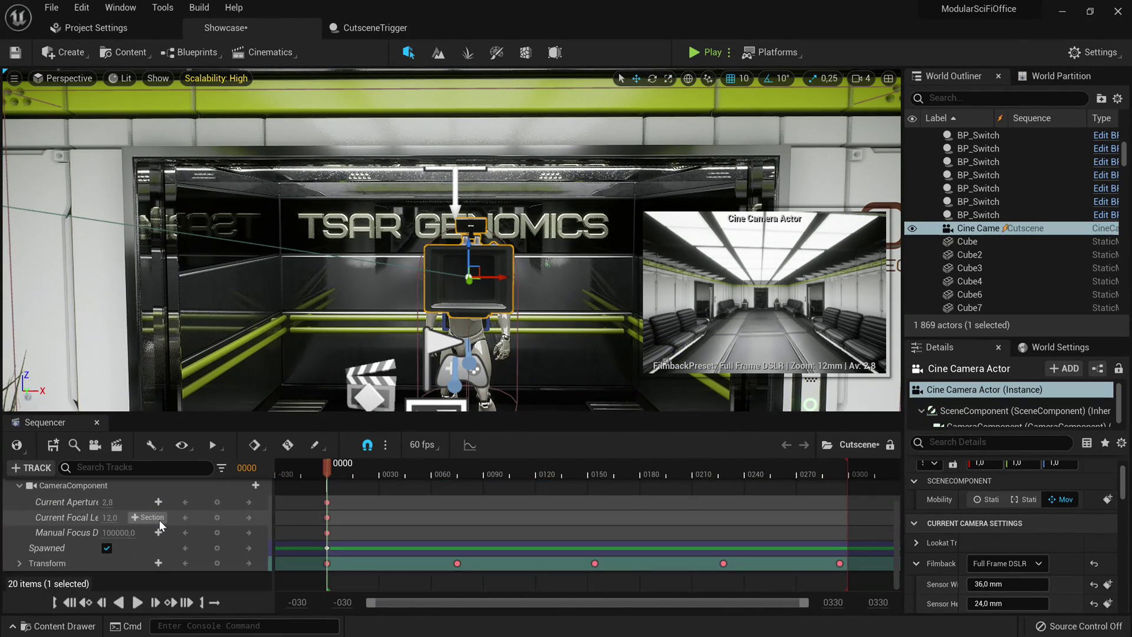
scroll(1022, 540, down, 1)
click(1016, 547)
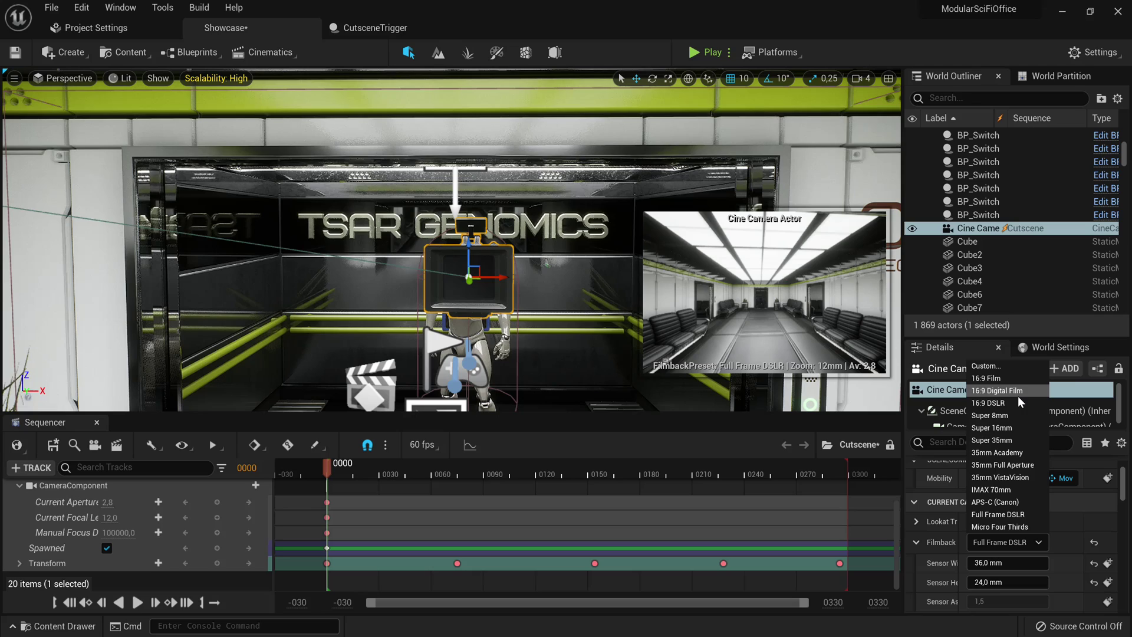
click(1021, 517)
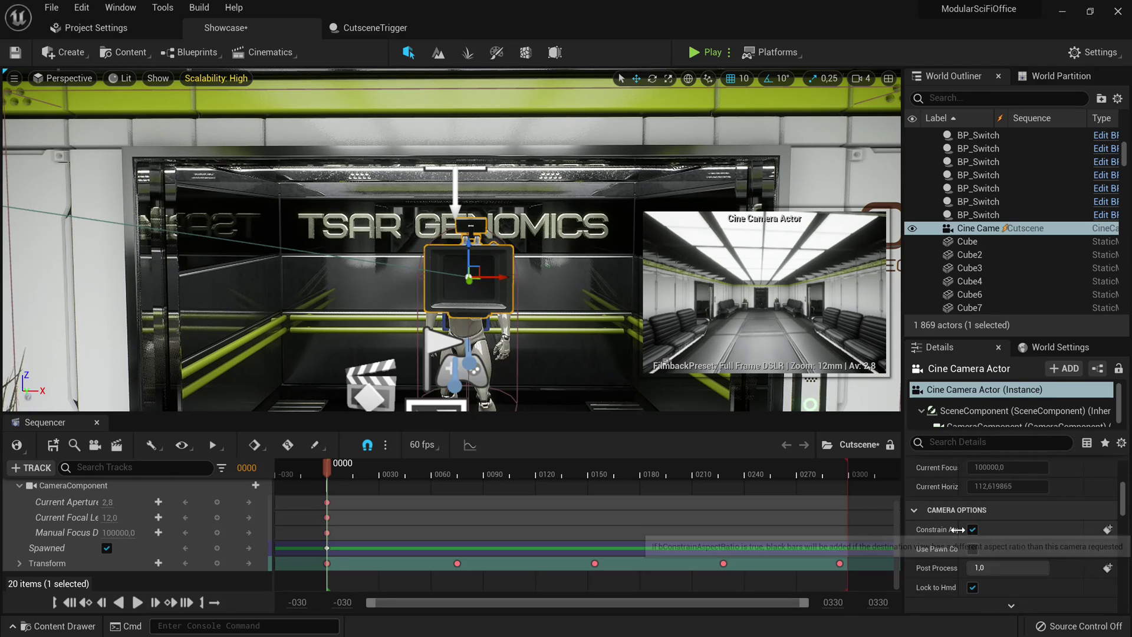
scroll(953, 530, down, 5)
scroll(978, 535, down, 1)
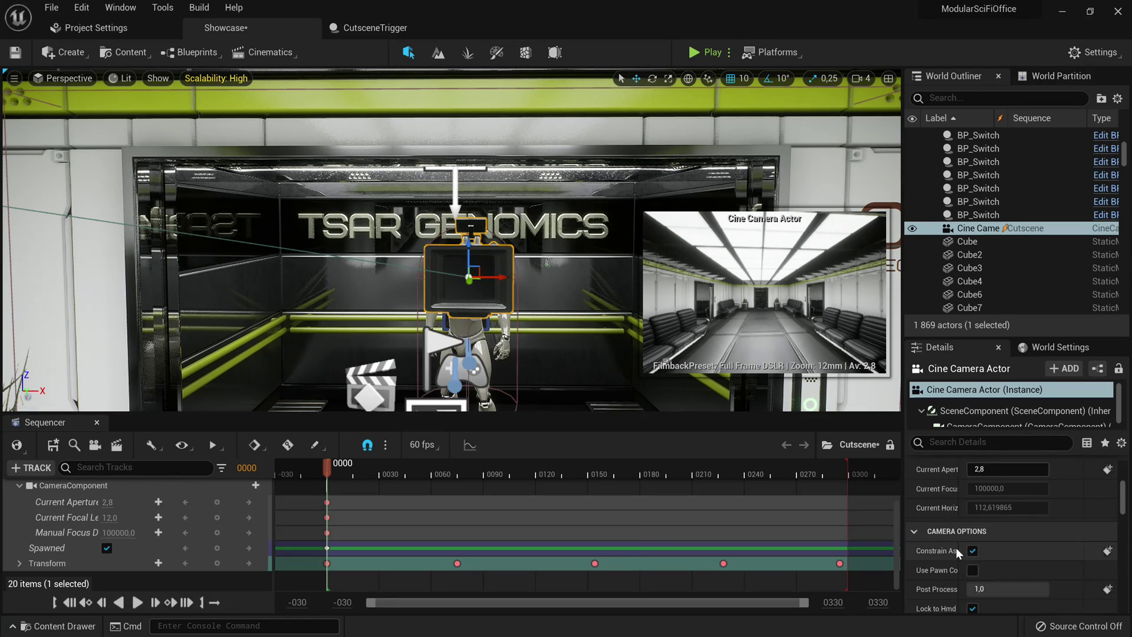
click(973, 551)
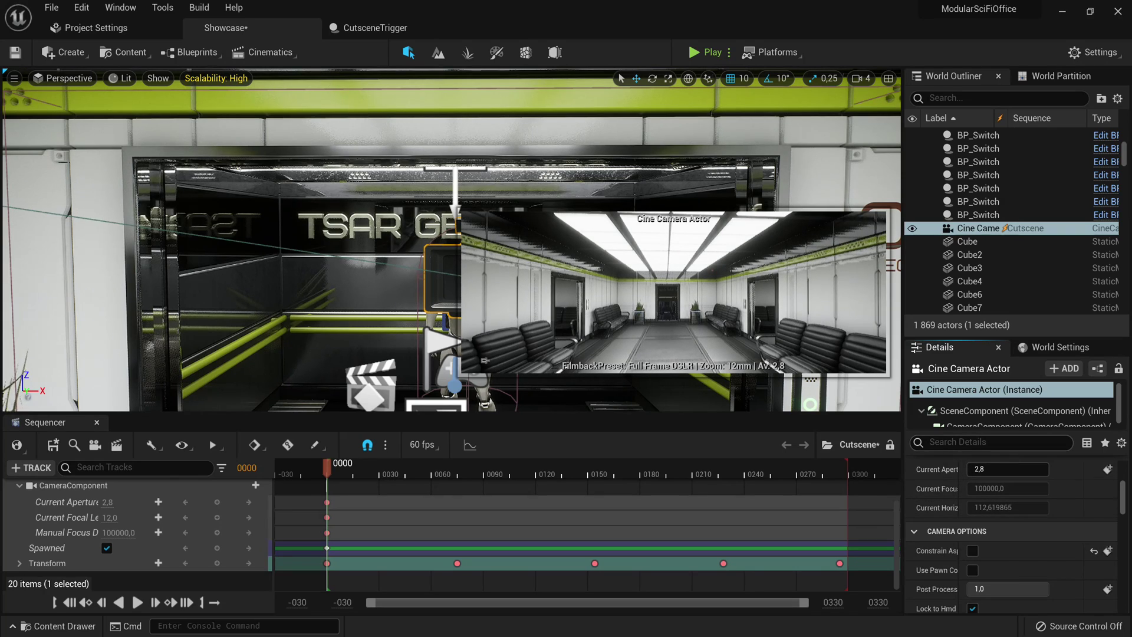
scroll(991, 543, down, 1)
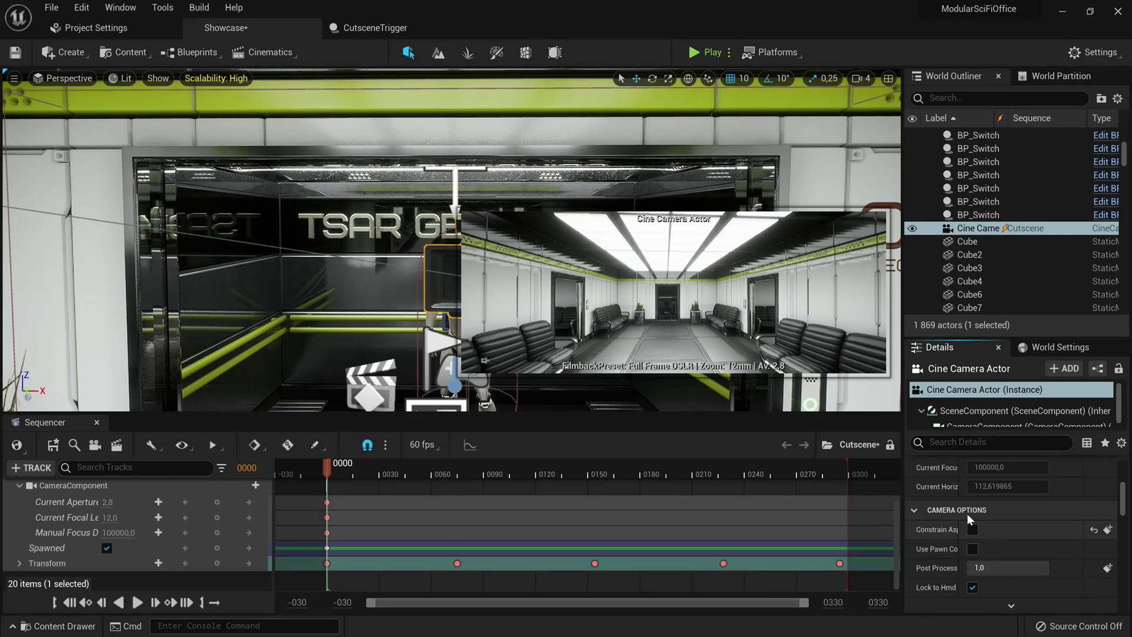
Step: Play the level to check the cutscene with the unconstrained camera aspect ratio, and stop the session
key(f)
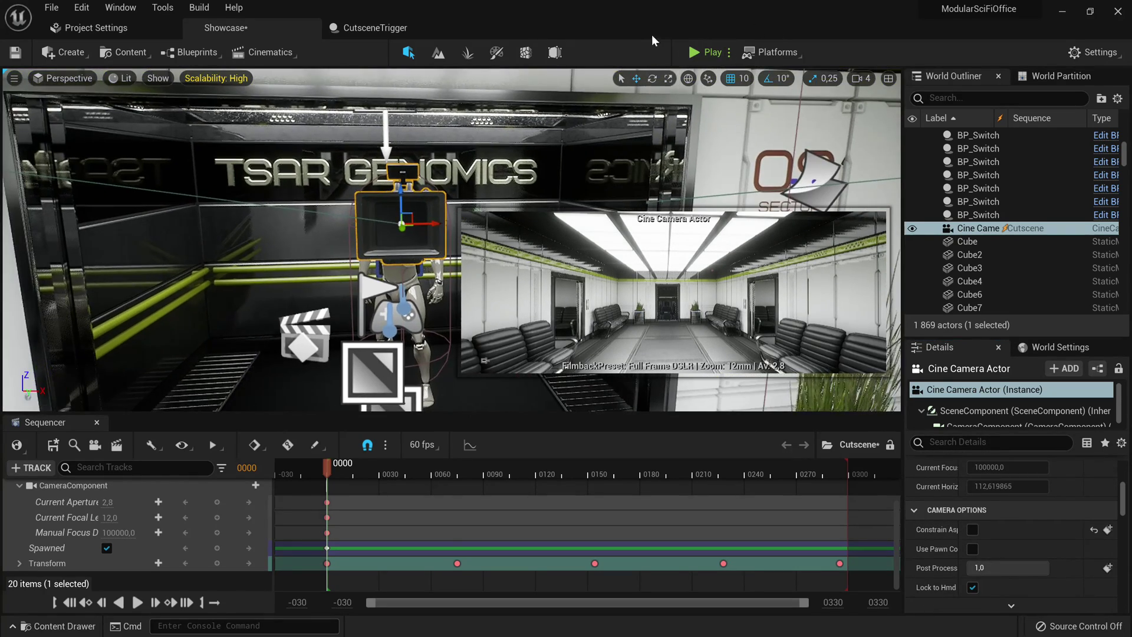
key(alt+p)
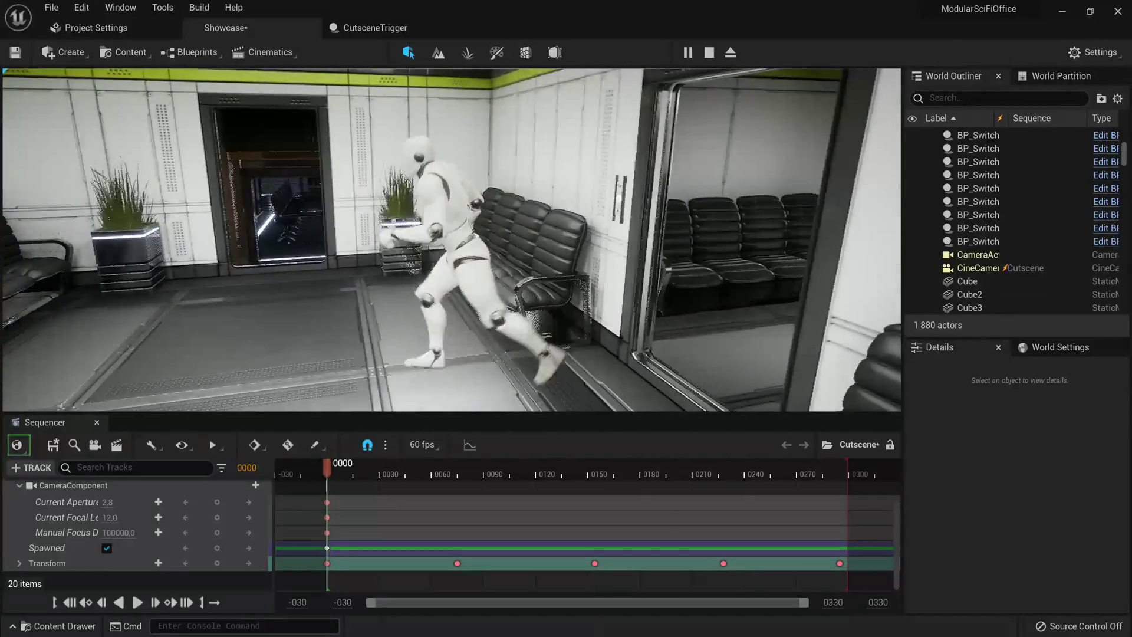
key(Escape)
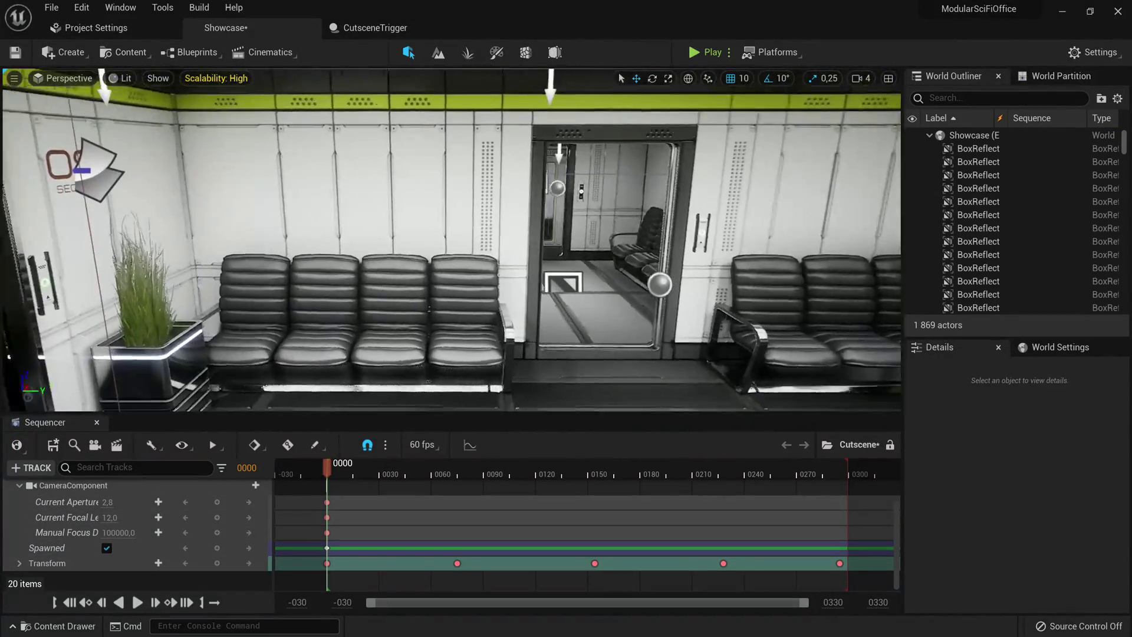
right_drag(452, 240, 330, 260)
right_drag(452, 240, 395, 192)
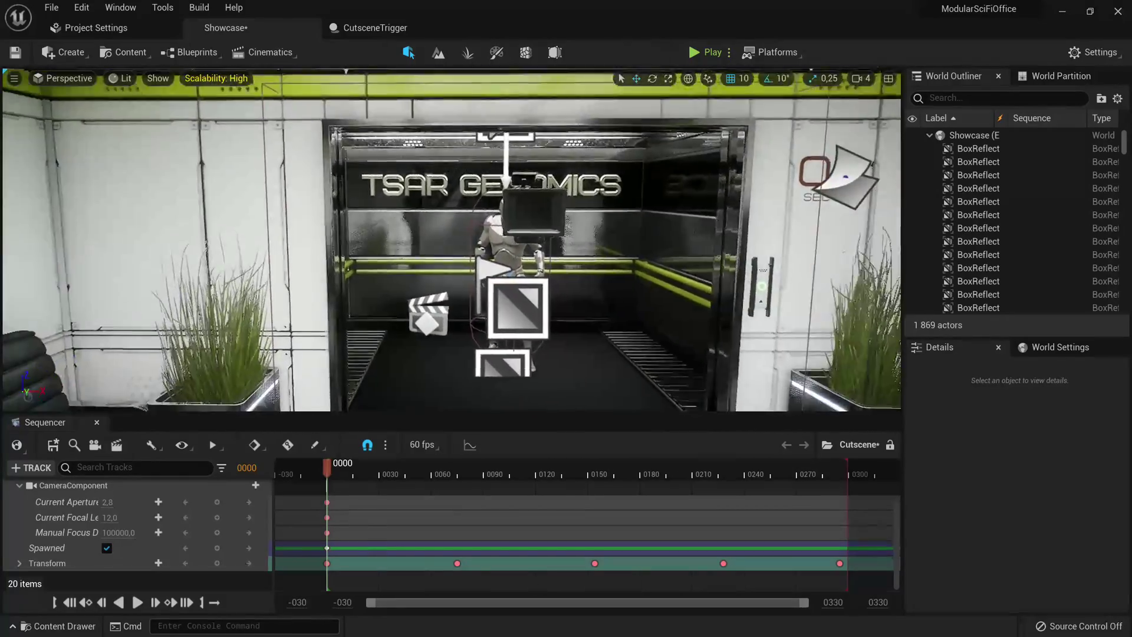
key(w)
right_drag(451, 240, 528, 245)
key(w)
key(s)
key(s)
key(w)
key(s)
key(w)
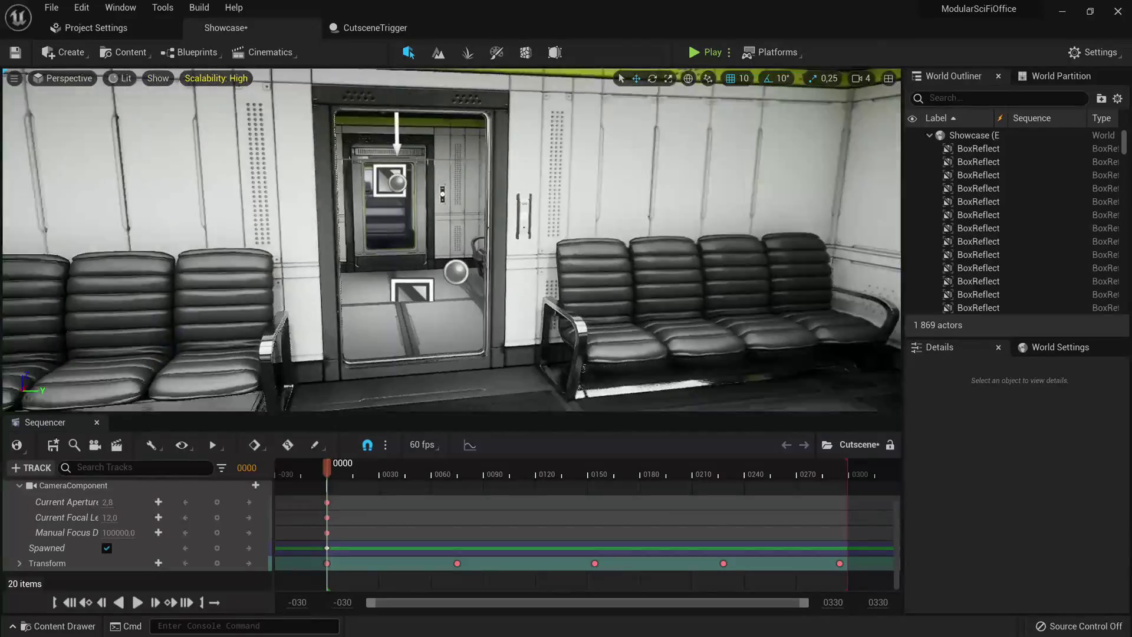